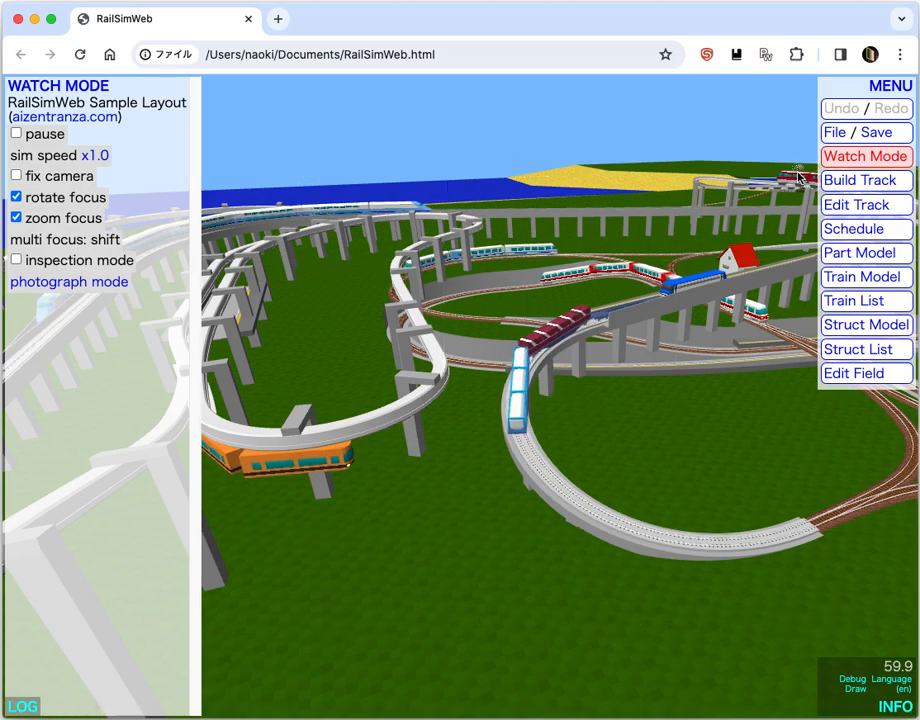
Start a new empty scene, clearing the sample layout and its model data
left_click(835, 133)
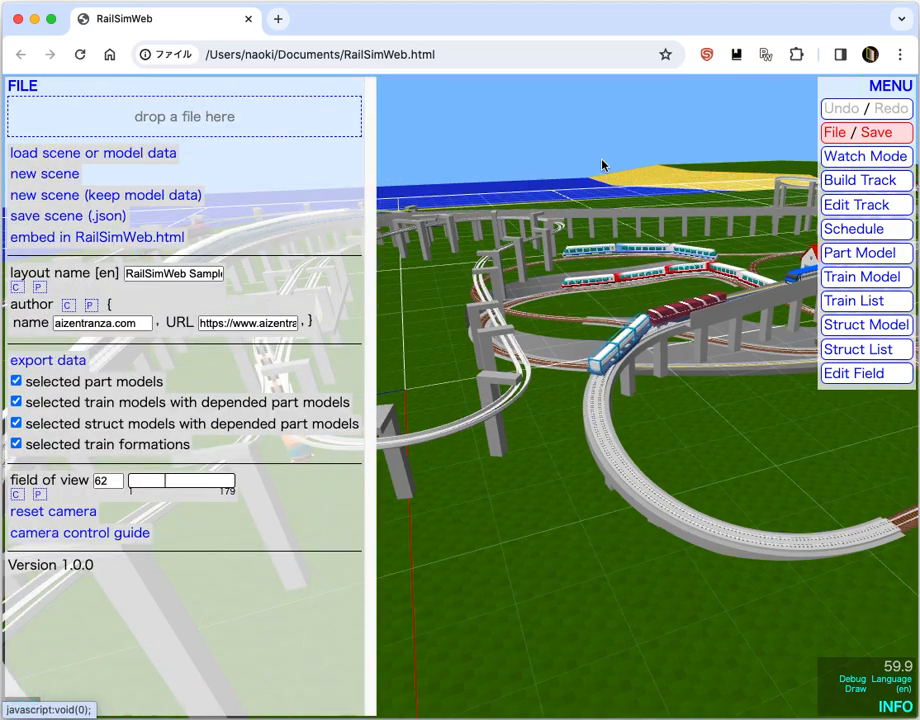
left_click(70, 175)
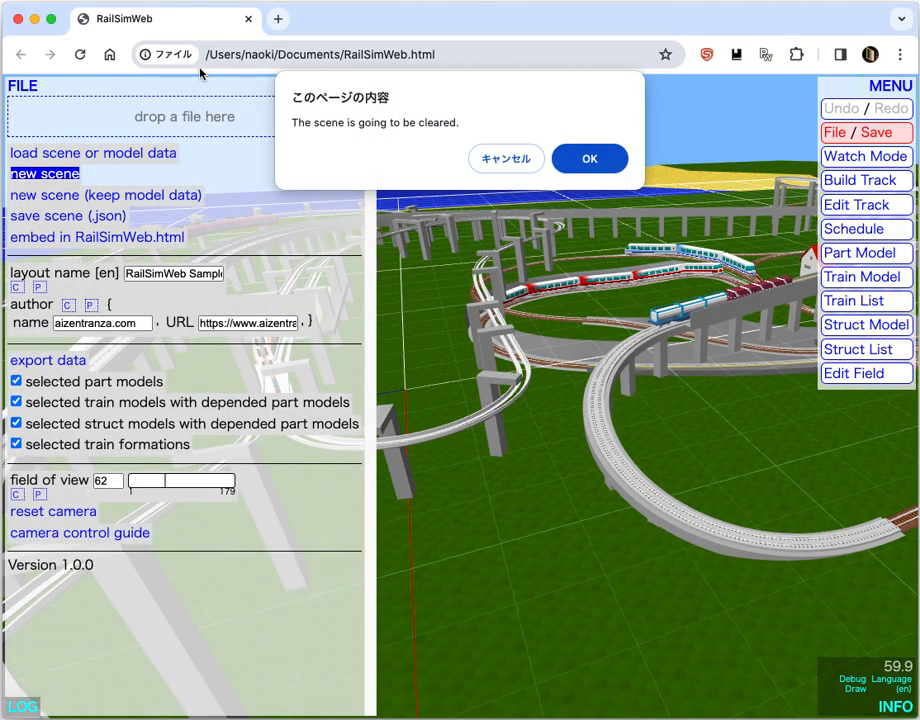
left_click(590, 158)
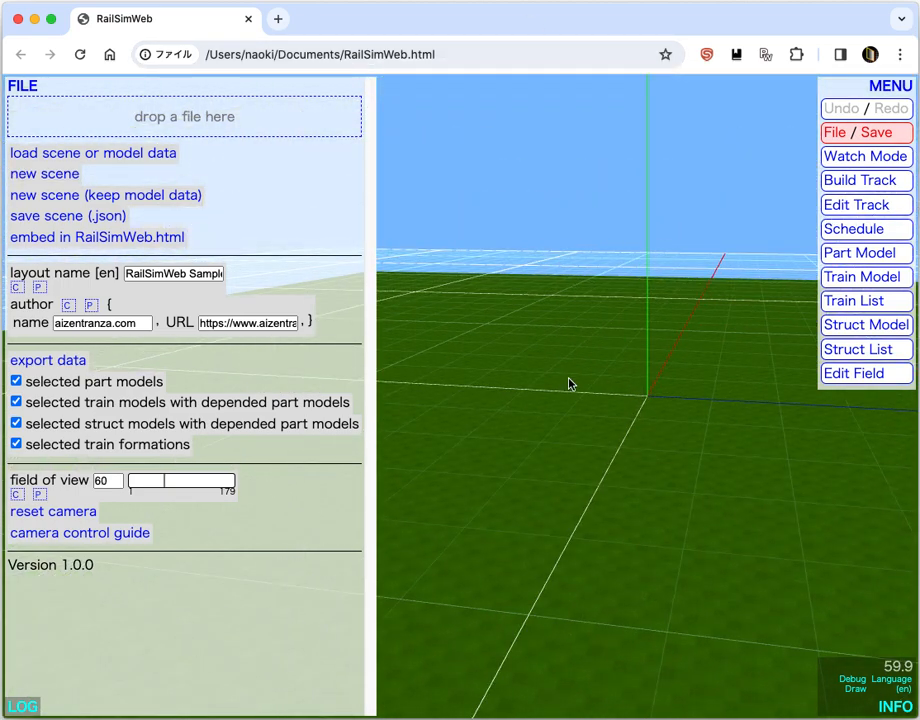
Add a part model named "wheel" that uses the default cube primitive
left_click(832, 254)
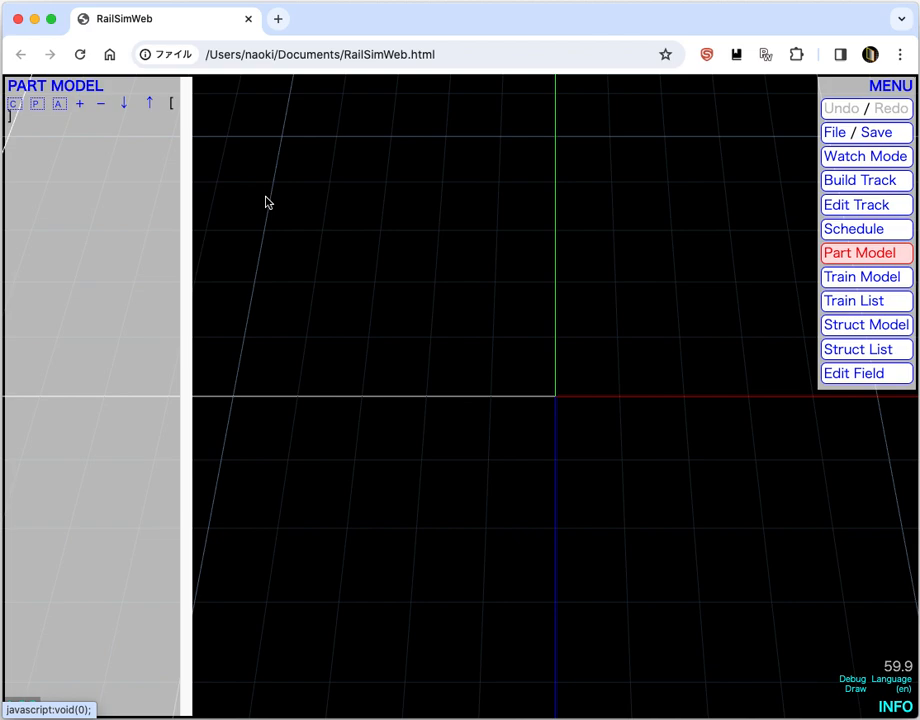
left_click(81, 104)
triple_click(125, 137)
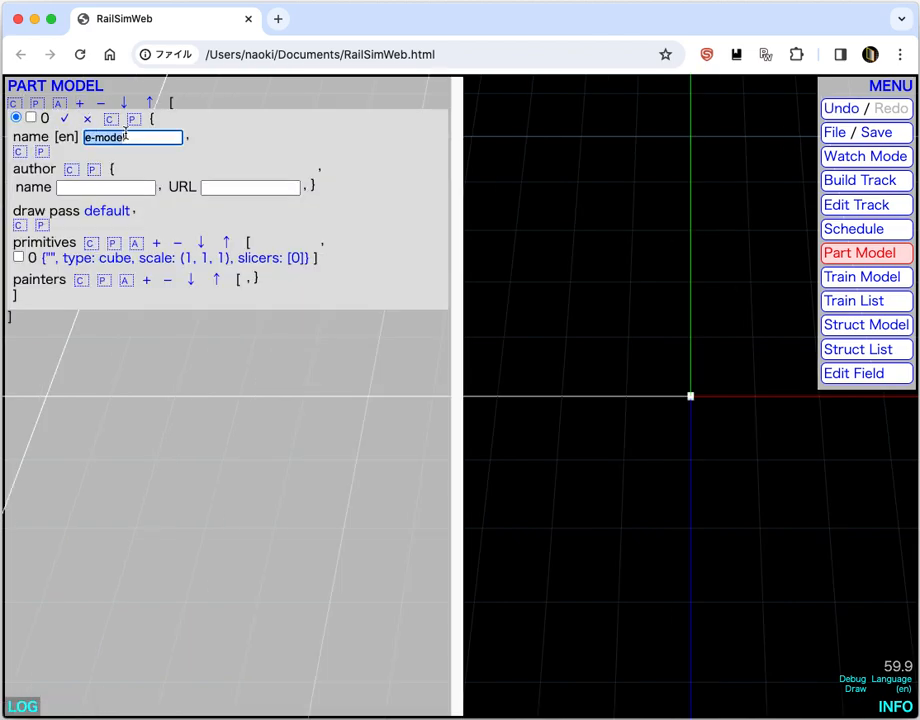
type("whe")
scroll(807, 501, "up", 5)
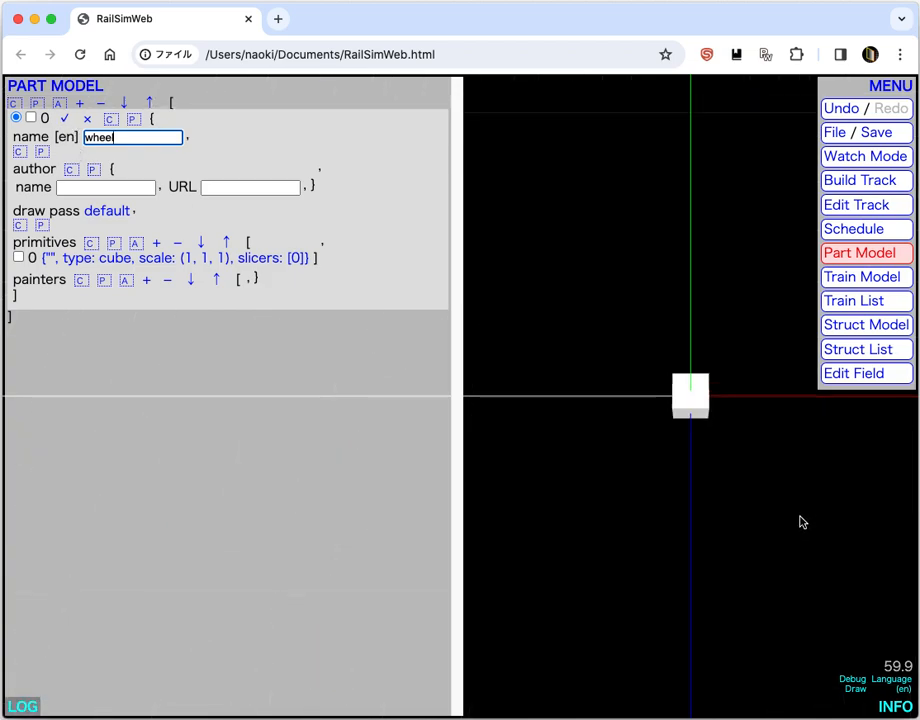
left_click_drag(801, 522, 662, 395)
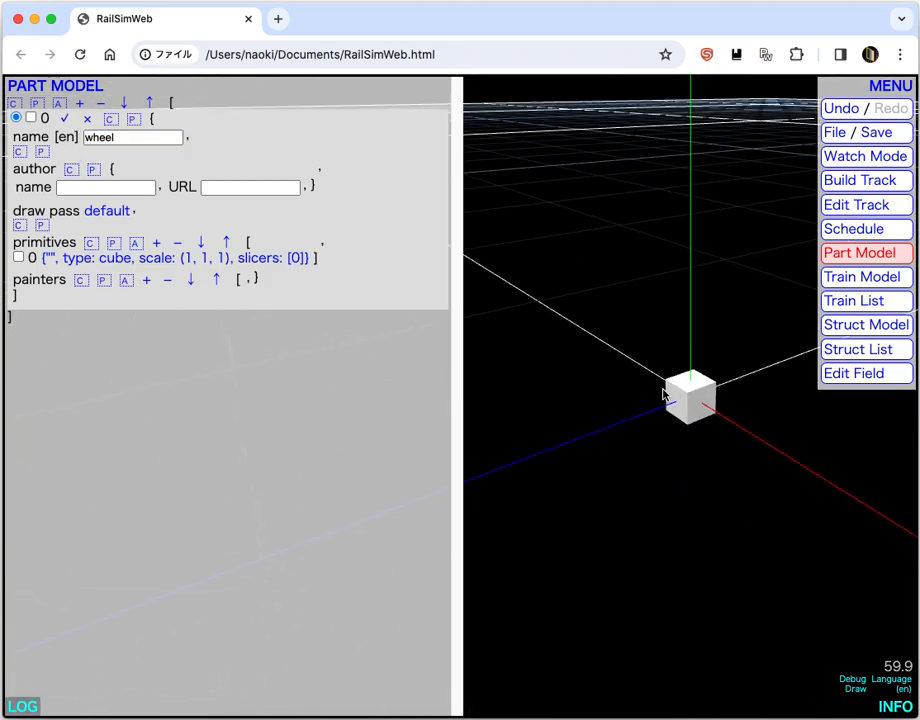
left_click(65, 119)
Add a second part model and name it "bogie"
left_click(80, 104)
triple_click(153, 151)
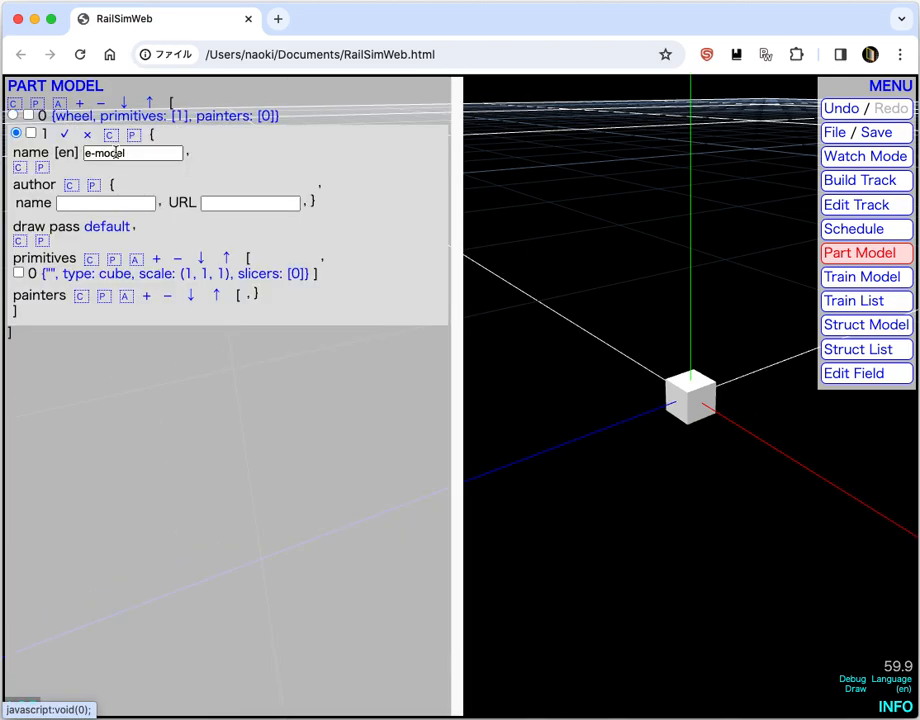
type("bog")
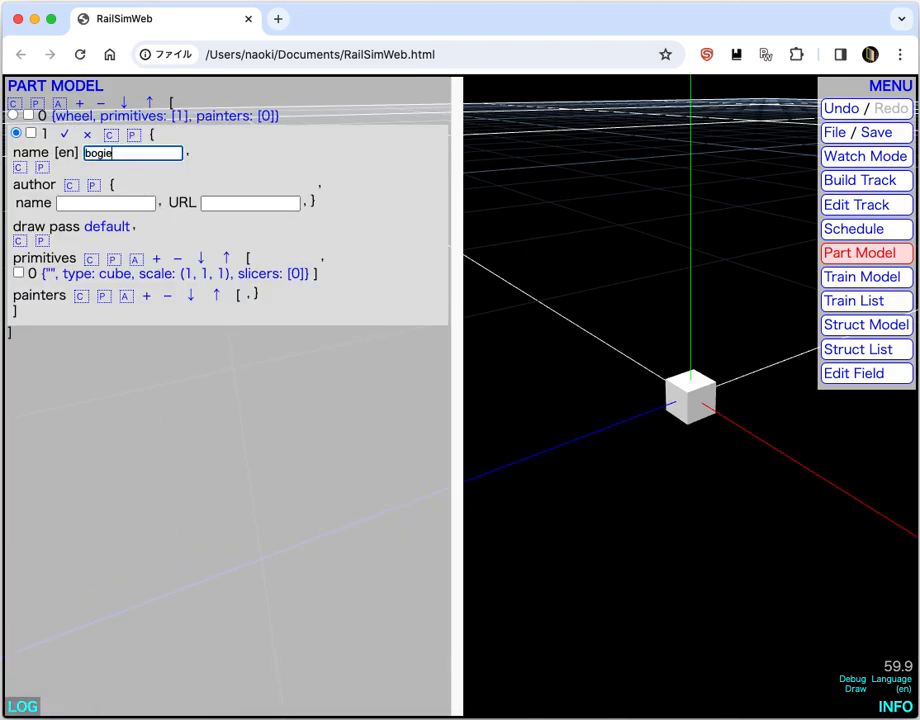
type("ie")
Scale the bogie's cube primitive to X 0.5, Y 0.5, Z 4 and finish editing the part model
left_click(260, 289)
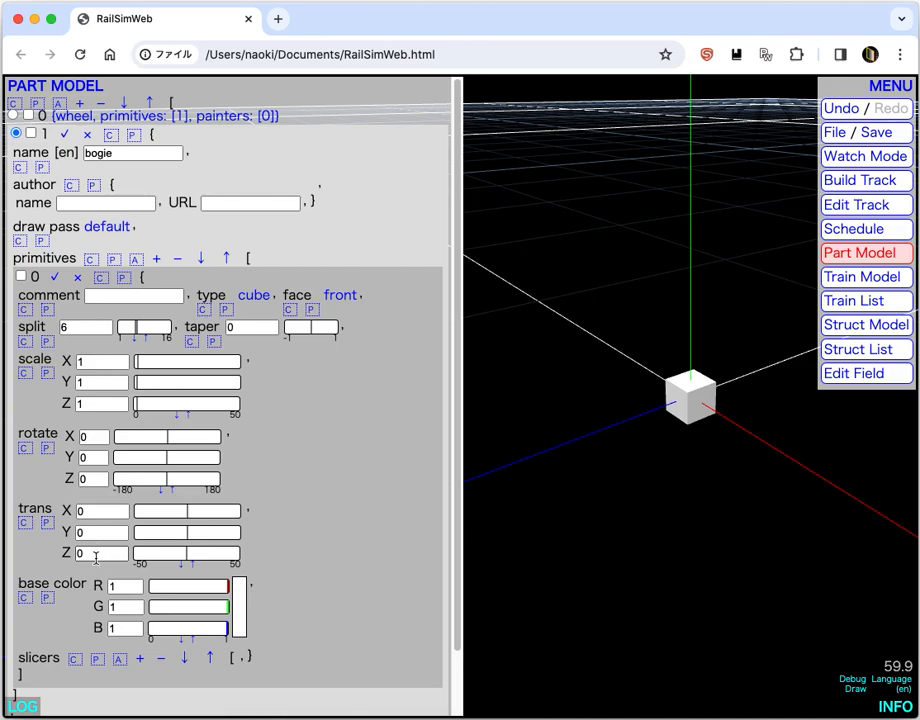
double_click(99, 403)
type("4")
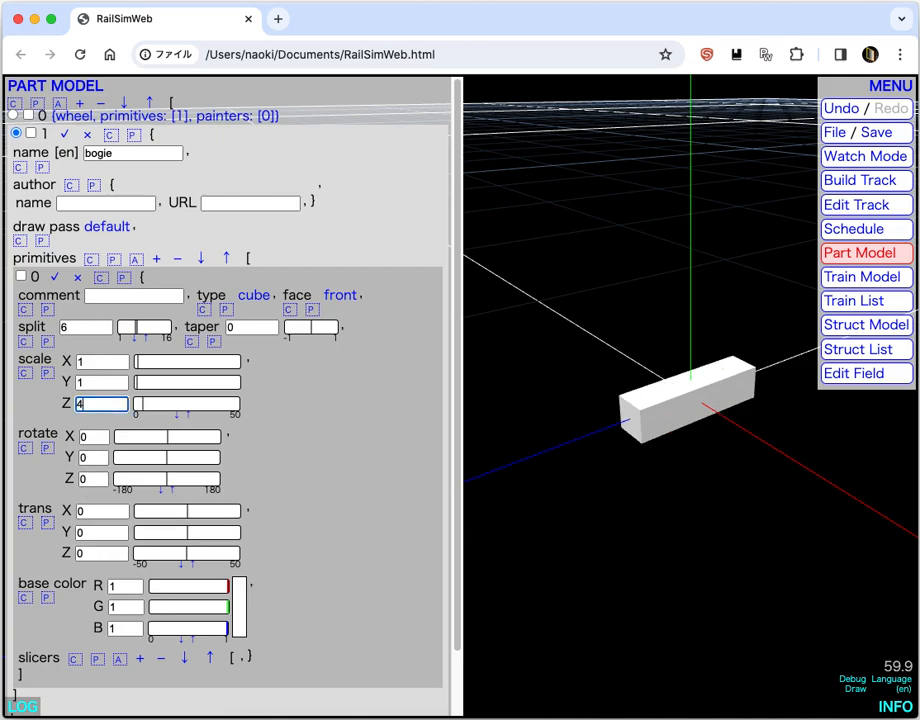
double_click(104, 384)
type(".5")
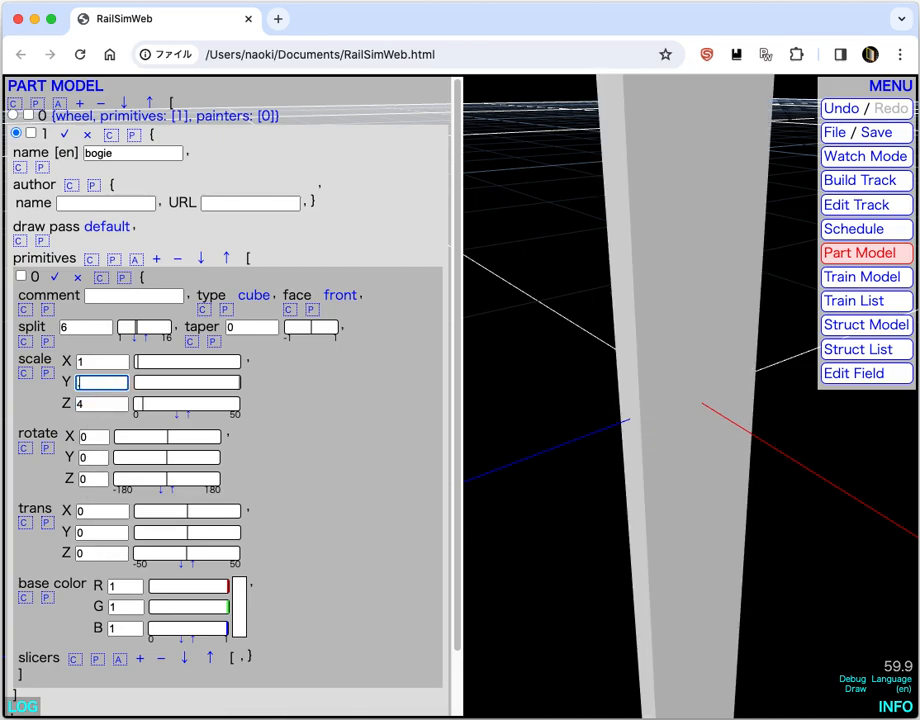
double_click(104, 362)
type(".5")
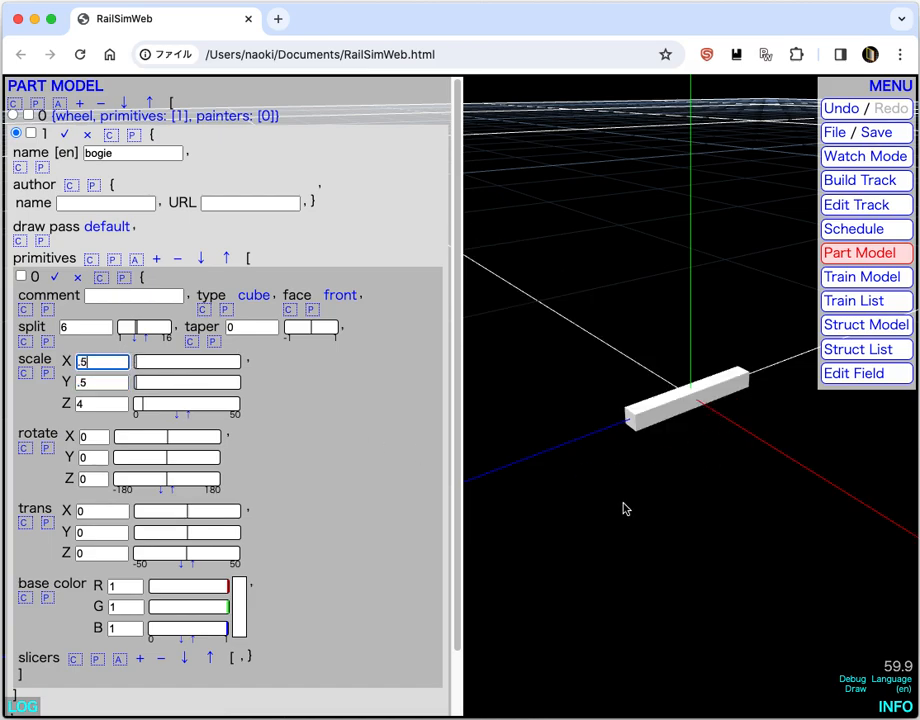
left_click(57, 278)
left_click(65, 135)
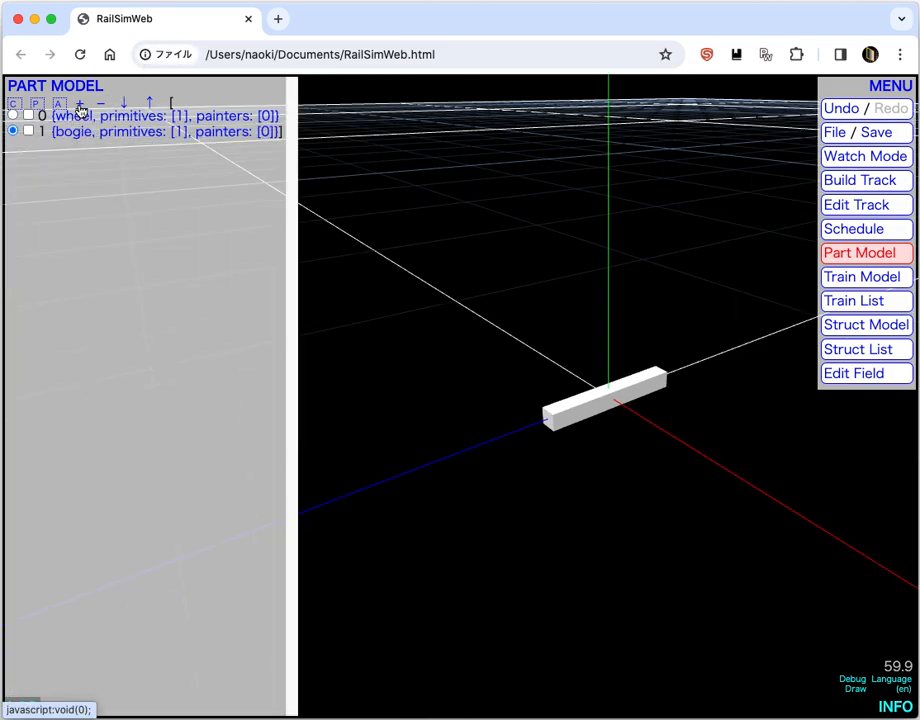
Add a third part model and name it "body"
left_click(81, 104)
left_click(116, 168)
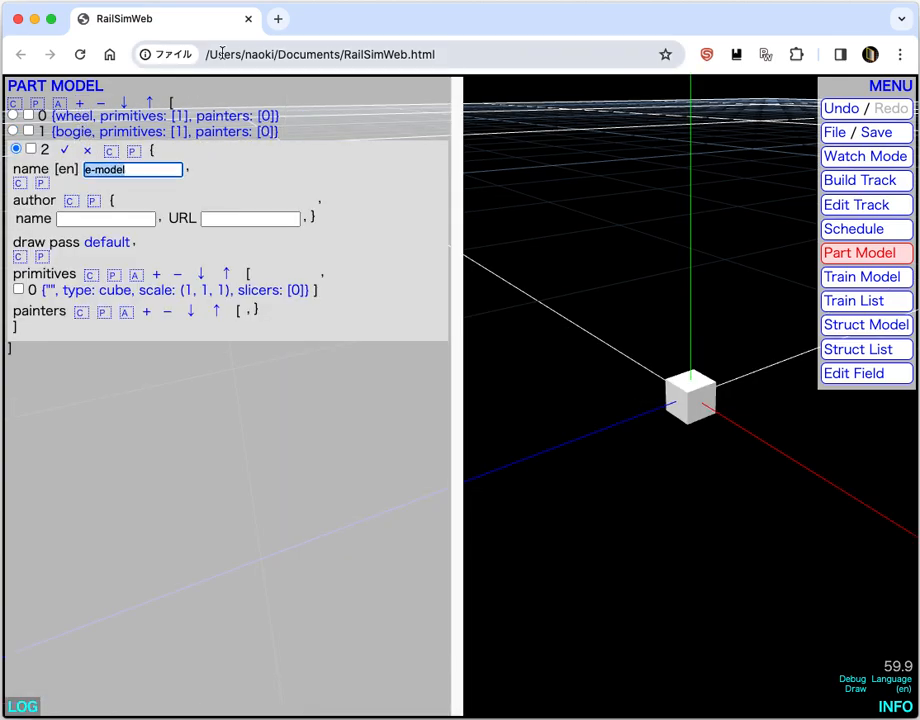
type("body")
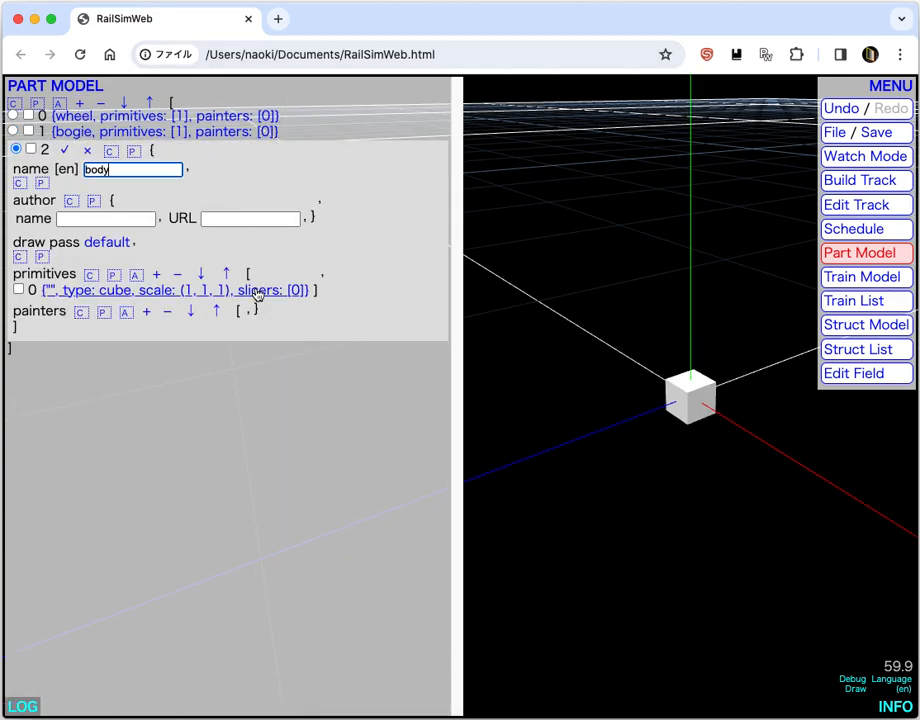
Scale the body's cube primitive to X 3, Y 3, Z 20 and finish editing the part model
left_click(105, 289)
left_click(105, 378)
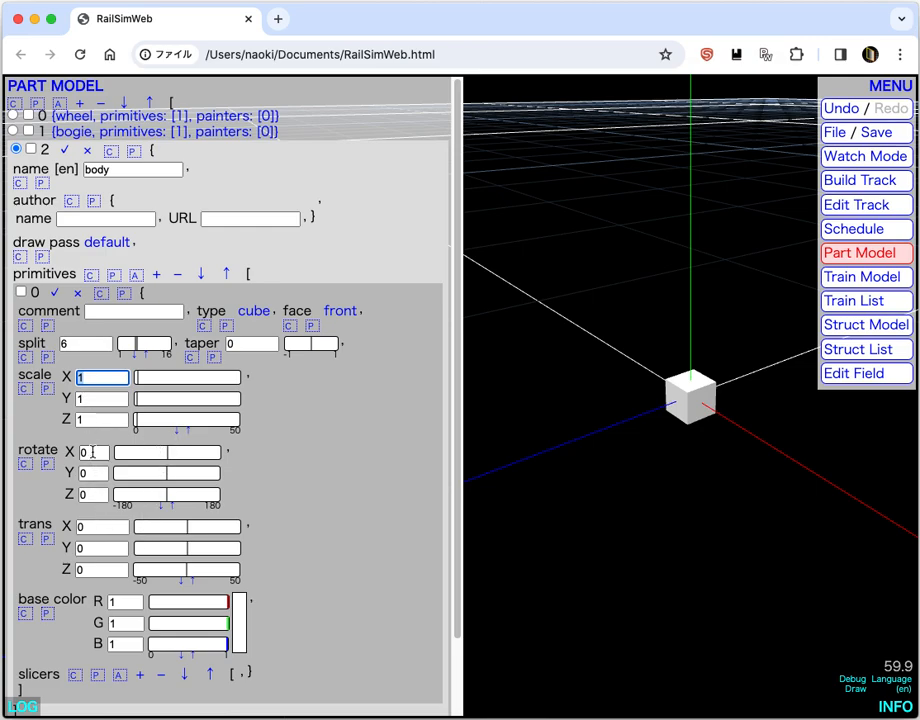
type("3")
left_click(107, 400)
type("3")
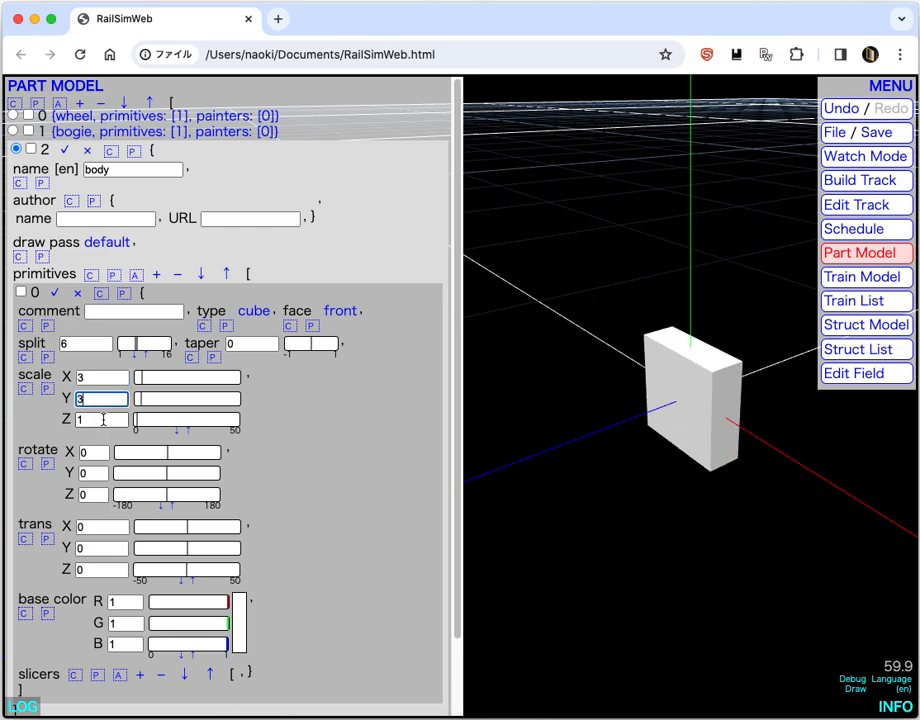
left_click(103, 420)
type("20")
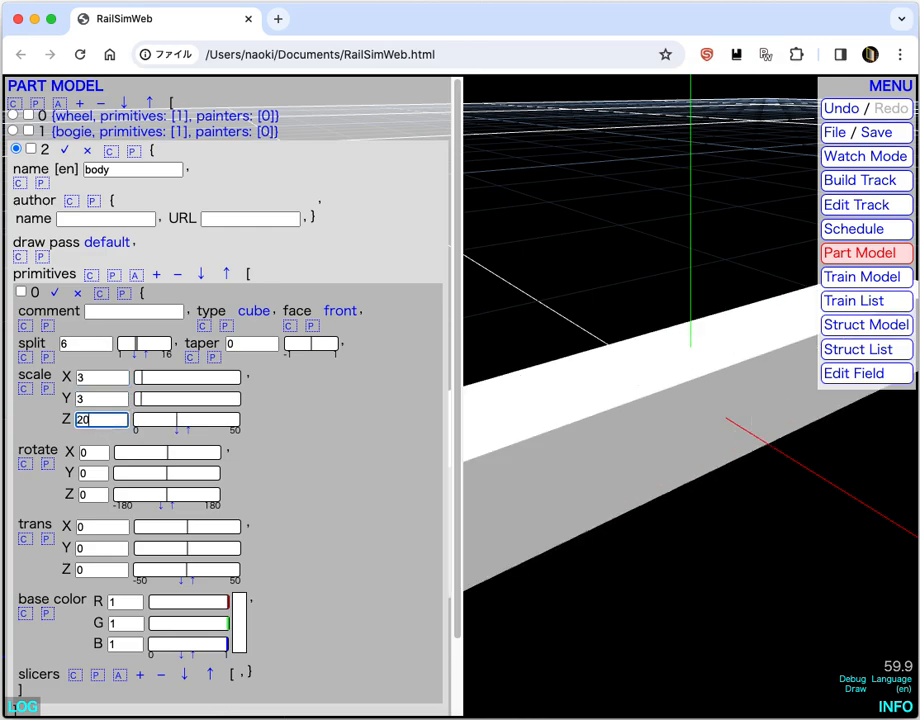
scroll(676, 567, "down", 10)
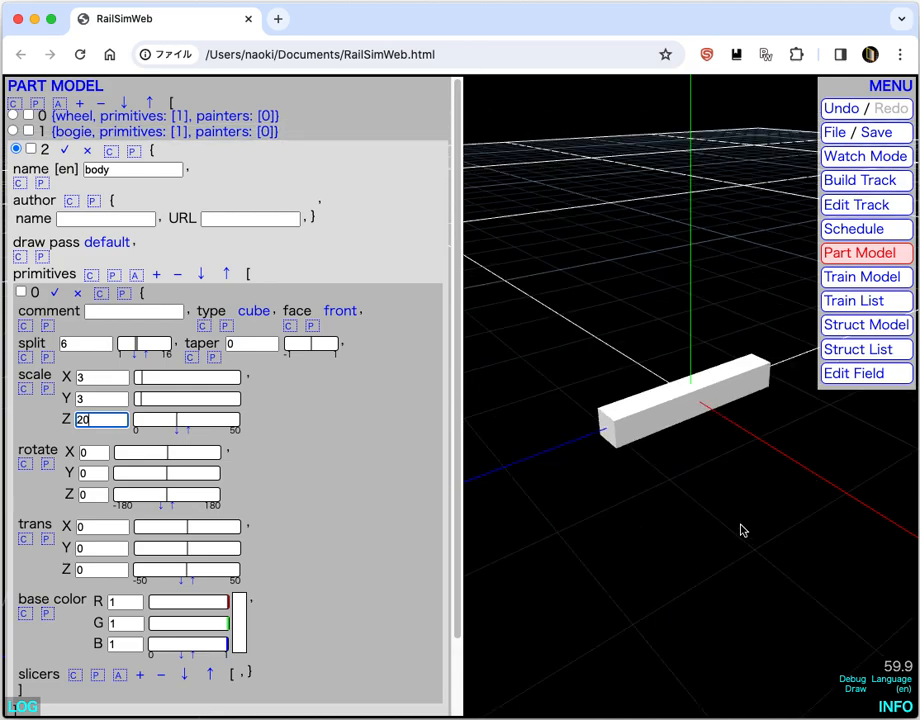
left_click(578, 452)
left_click_drag(578, 452, 669, 456)
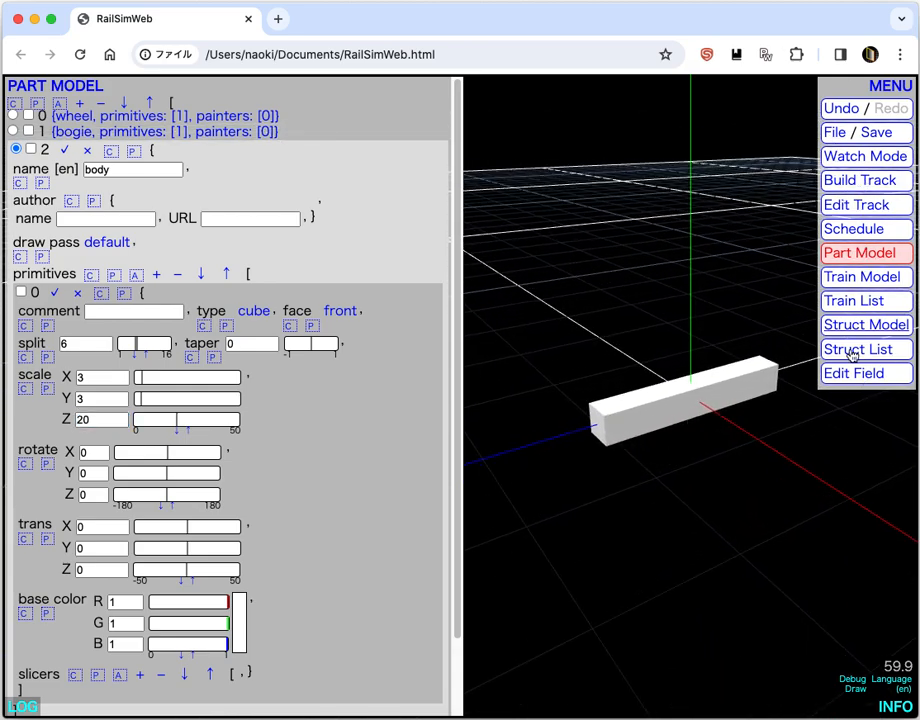
left_click(65, 150)
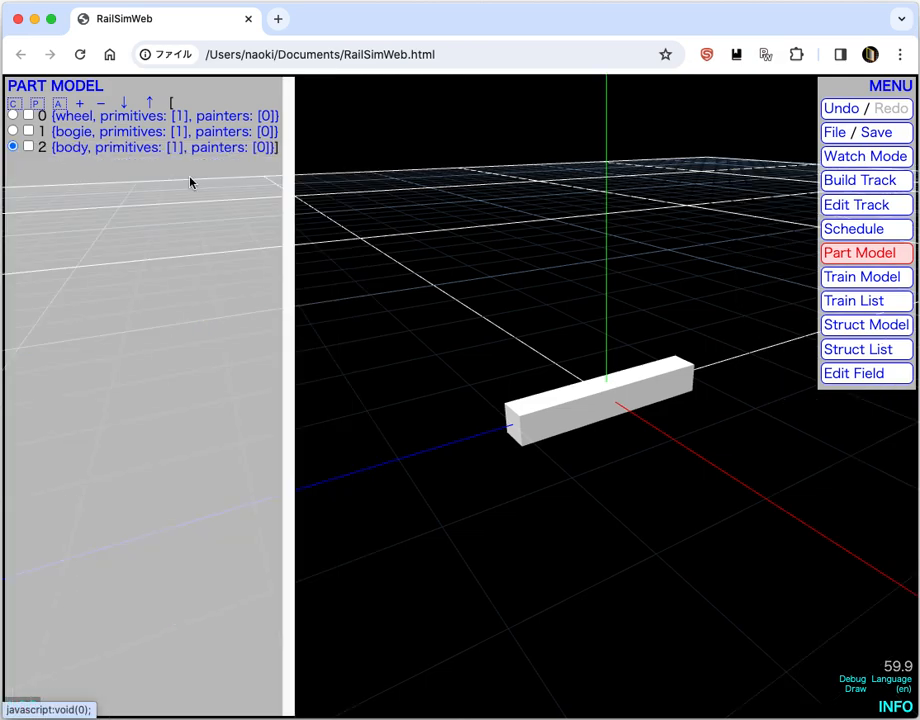
Add a train model and name it "MyTrain1"
left_click(863, 277)
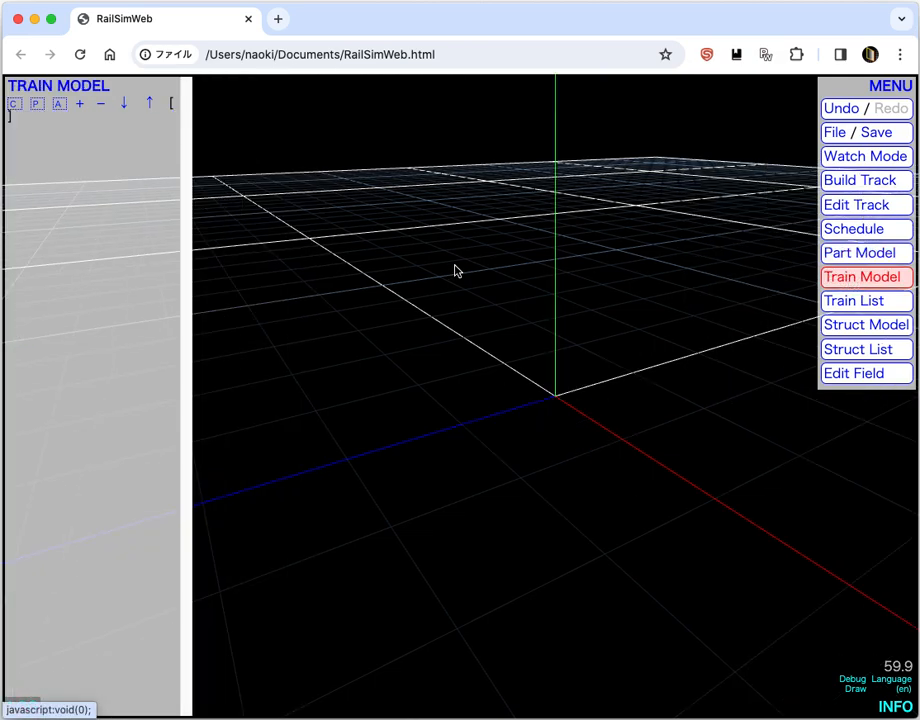
left_click(80, 104)
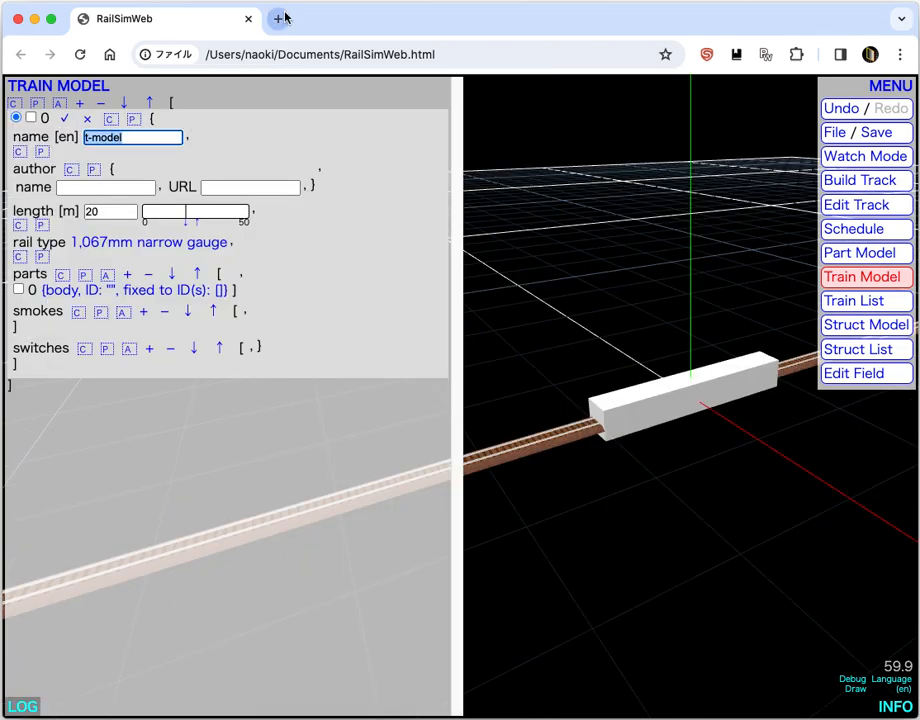
type("MyTrain1")
Change the model of MyTrain1's first part to wheel
left_click(106, 299)
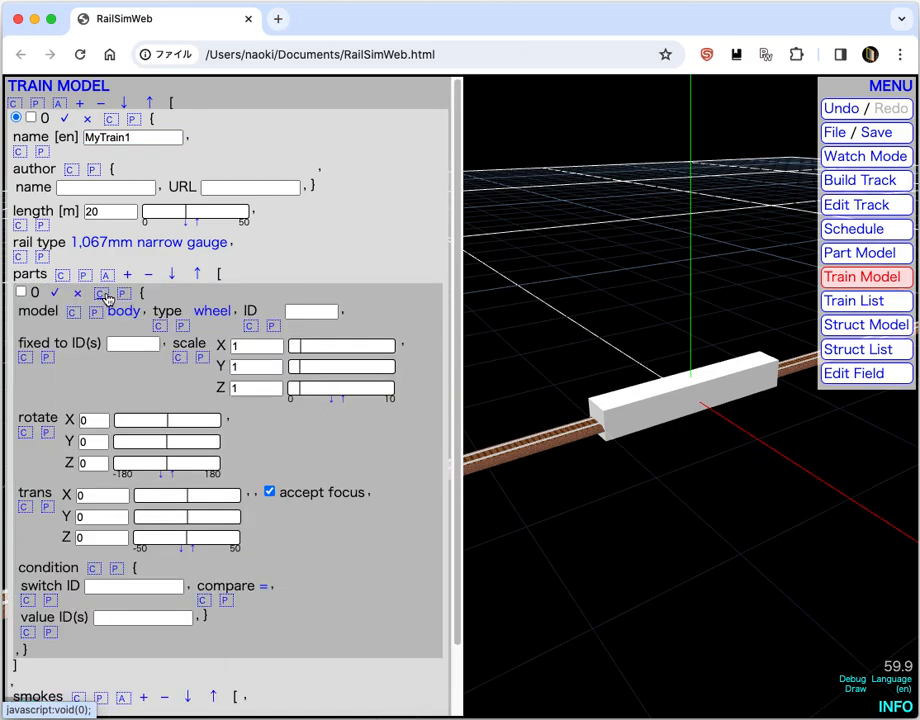
left_click(117, 313)
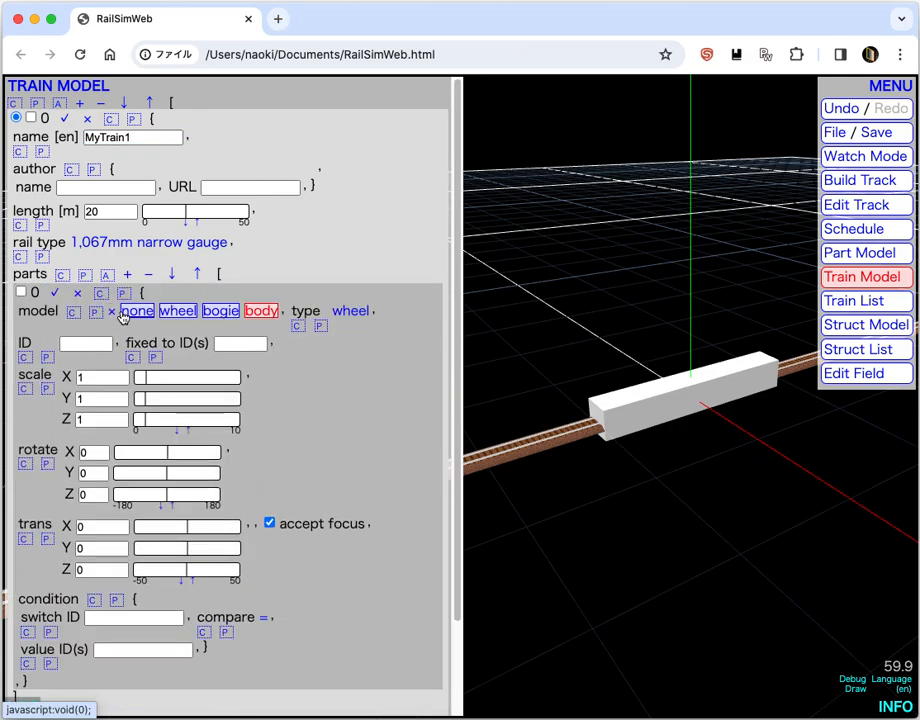
left_click(184, 312)
left_click_drag(660, 455, 498, 534)
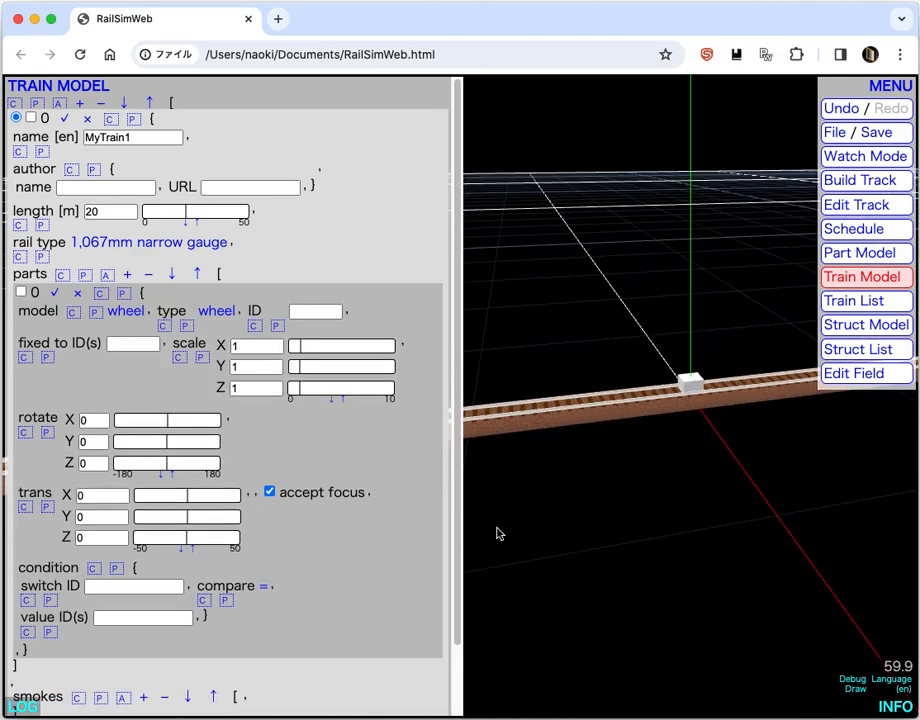
Translate the wheel part to Y 0.5, Z 8 and give it the ID "a"
left_click(106, 537)
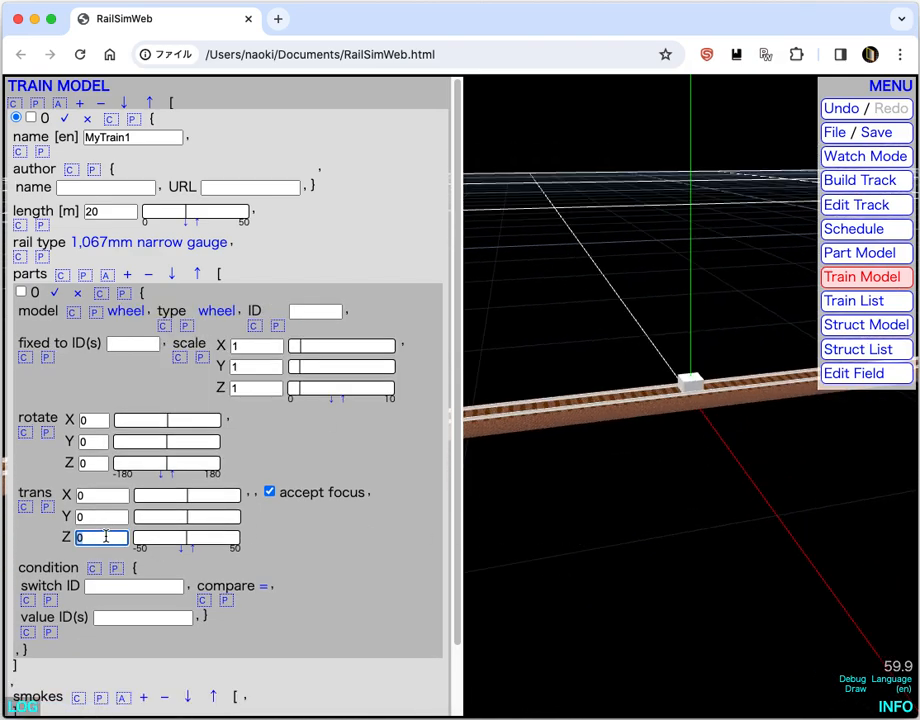
type("8")
left_click(107, 516)
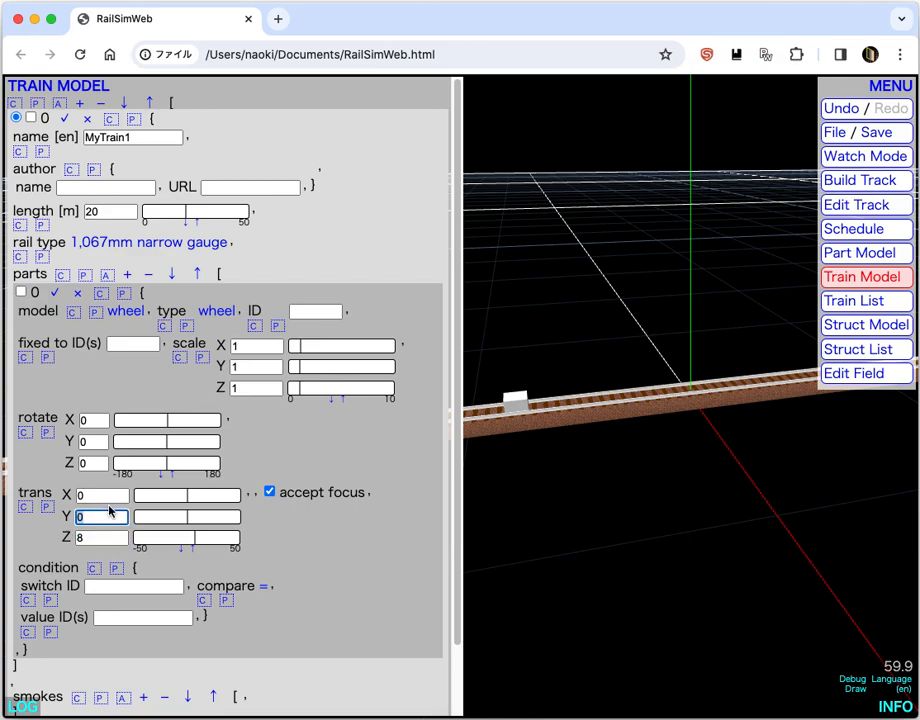
type(".5")
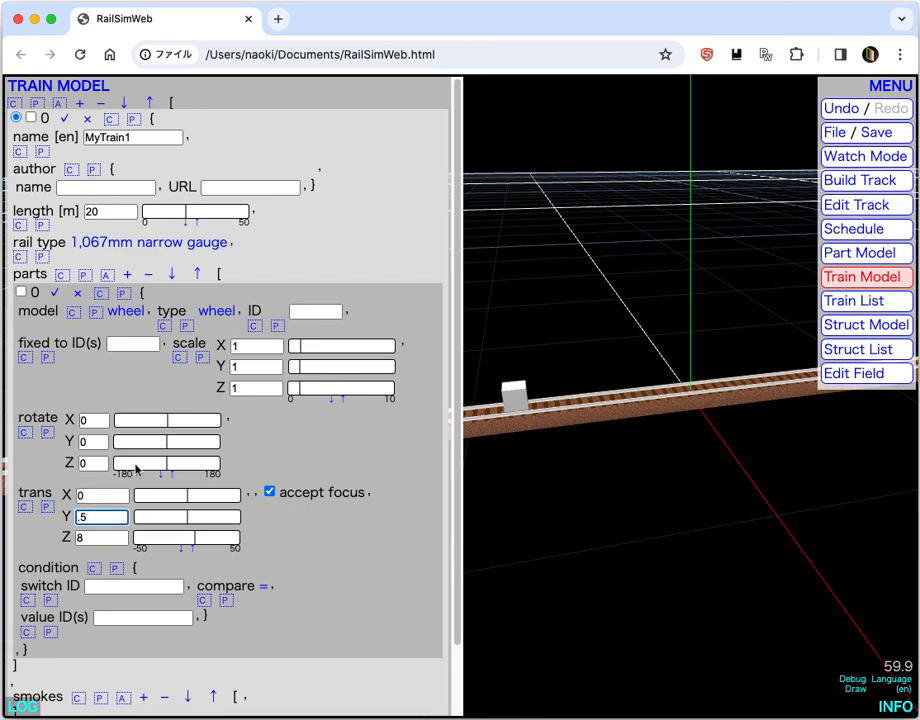
left_click(306, 313)
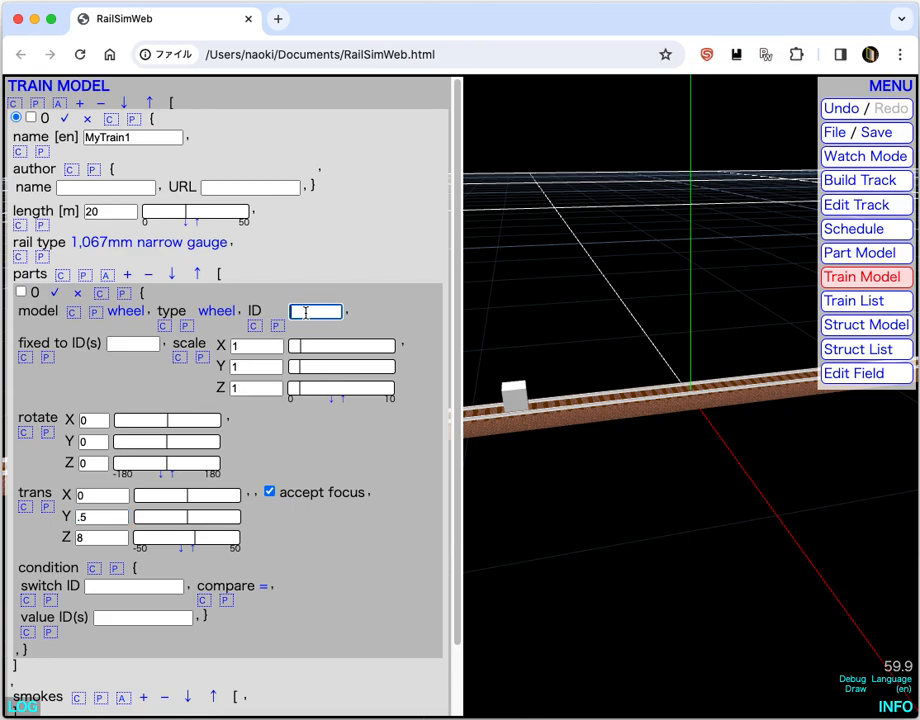
left_click(55, 297)
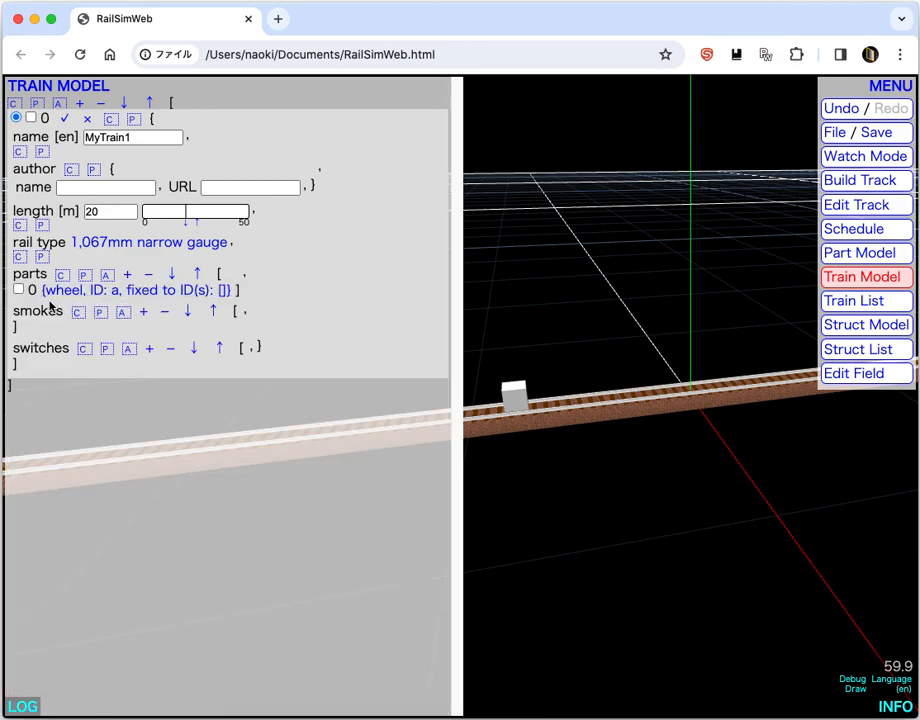
Duplicate wheel part "a" in MyTrain1's parts list and open the copy for editing
left_click(19, 290)
left_click(61, 276)
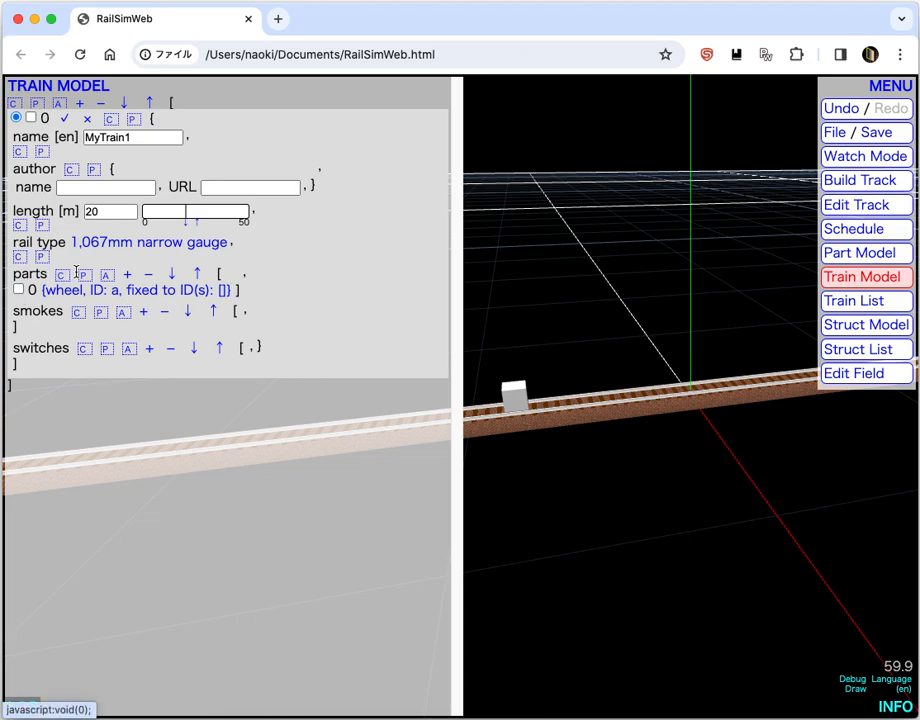
left_click(85, 274)
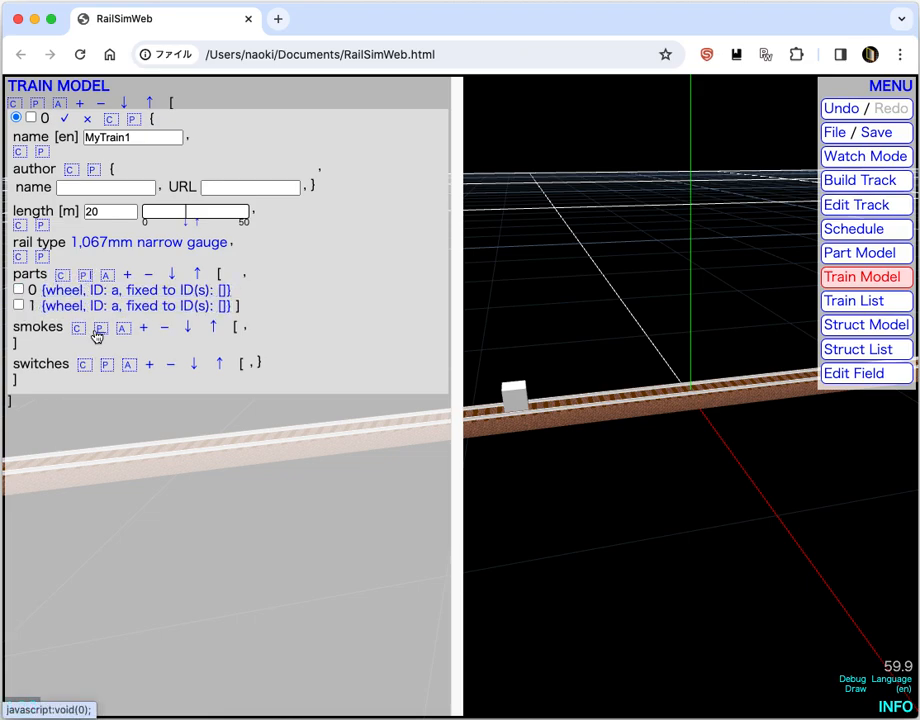
left_click(117, 309)
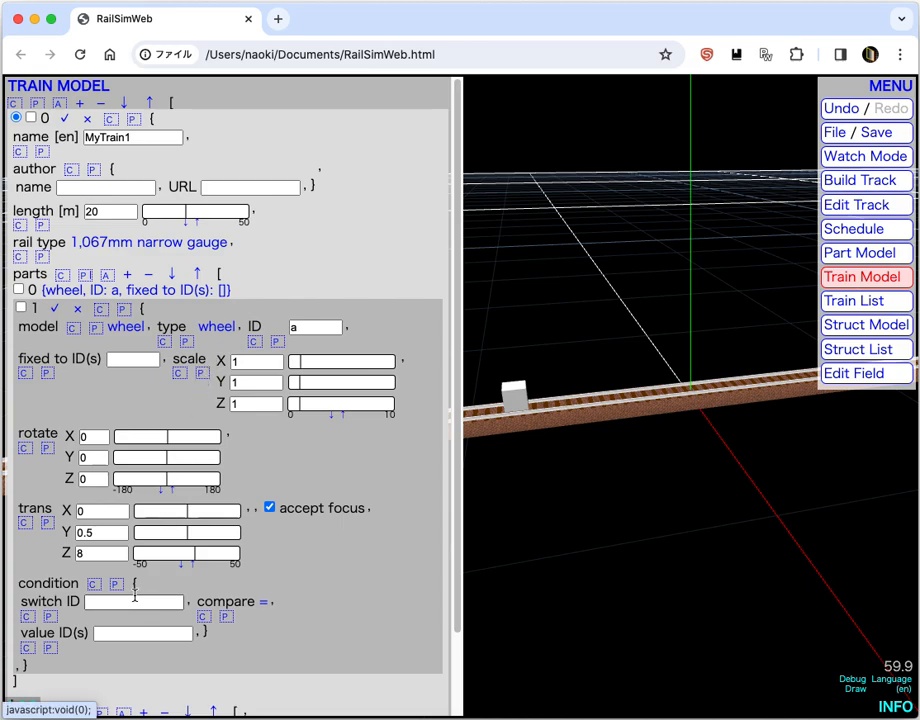
Translate the copied wheel part to Z 6 and finish editing it
double_click(104, 555)
type("6")
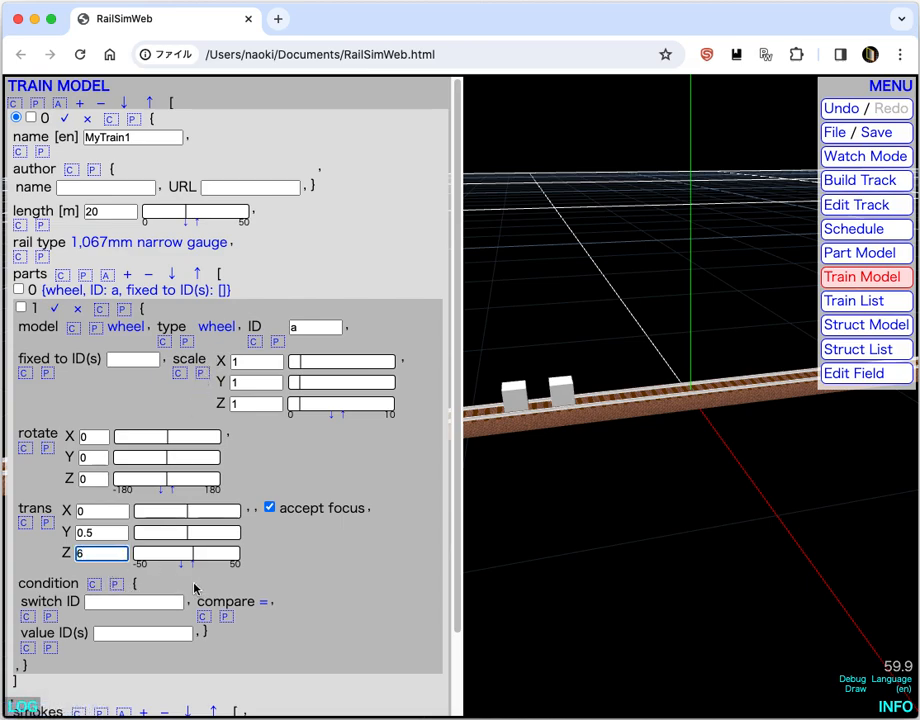
left_click(57, 309)
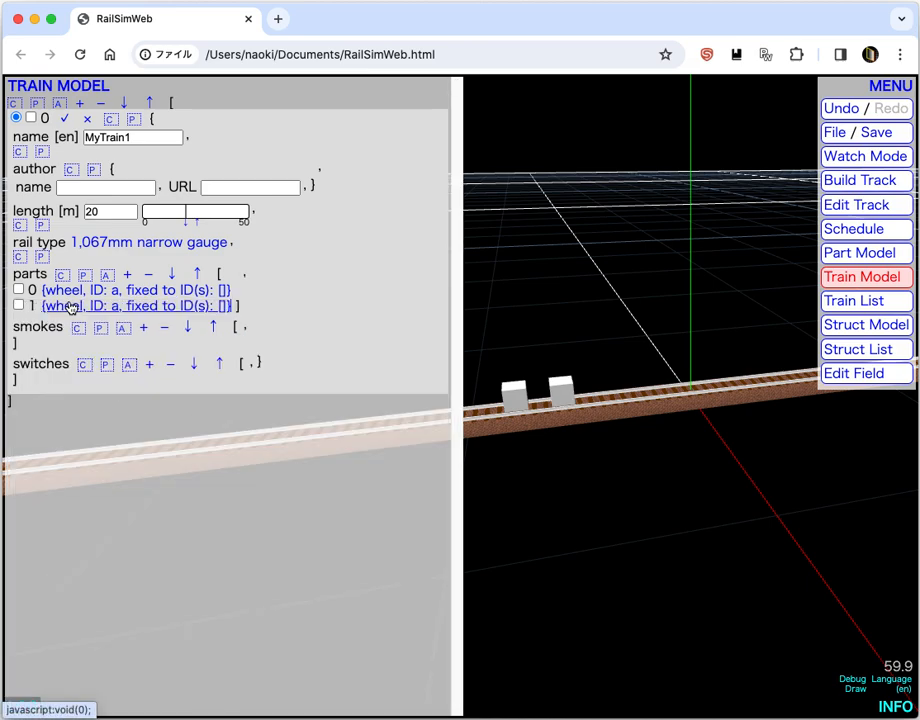
Add a third part to MyTrain1 and change its model to bogie
left_click(128, 273)
left_click(107, 322)
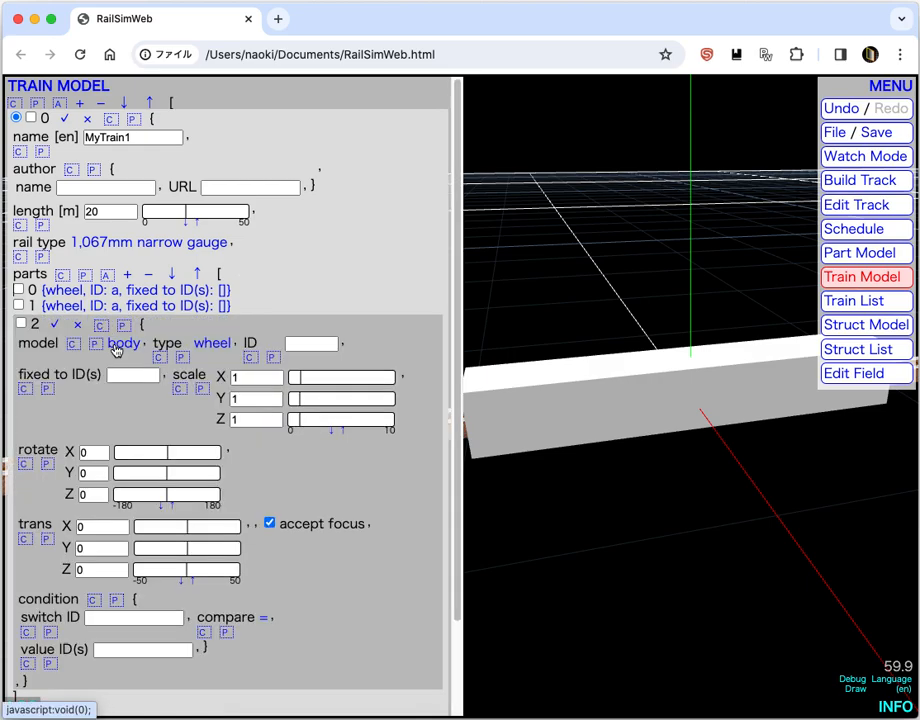
left_click(123, 345)
left_click(187, 347)
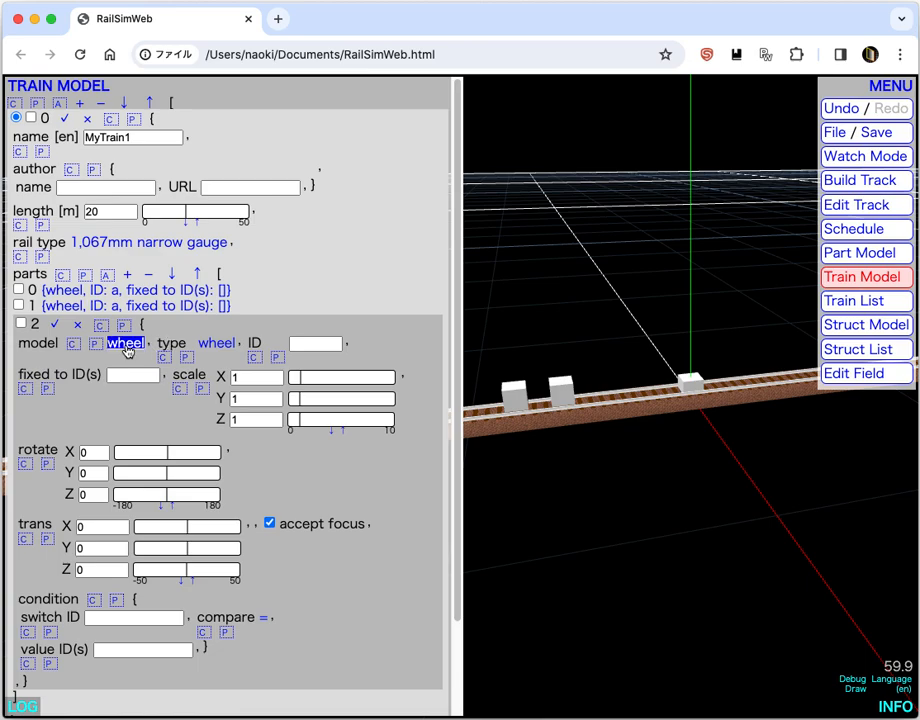
left_click(127, 345)
left_click(221, 345)
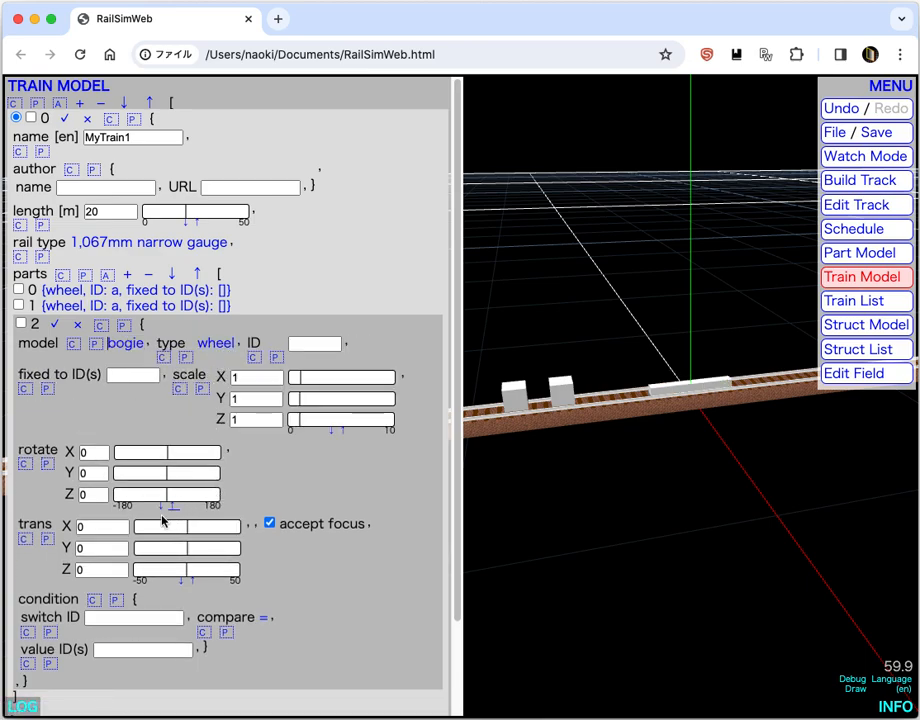
Translate the bogie part to Y 0.5, Z 7, and fix it to ID "a"
left_click(112, 573)
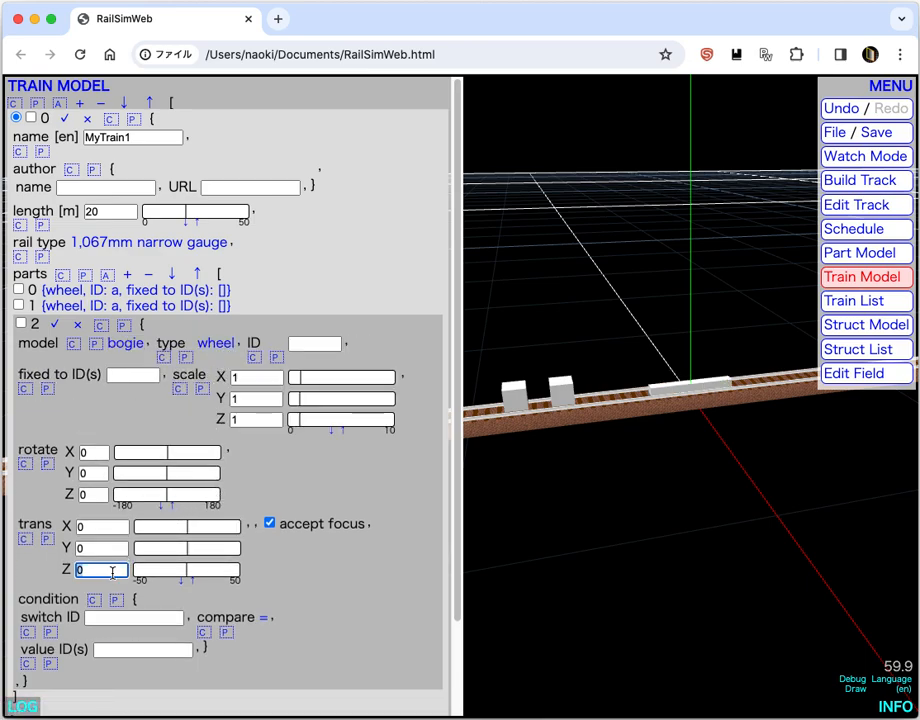
type("7")
left_click(96, 556)
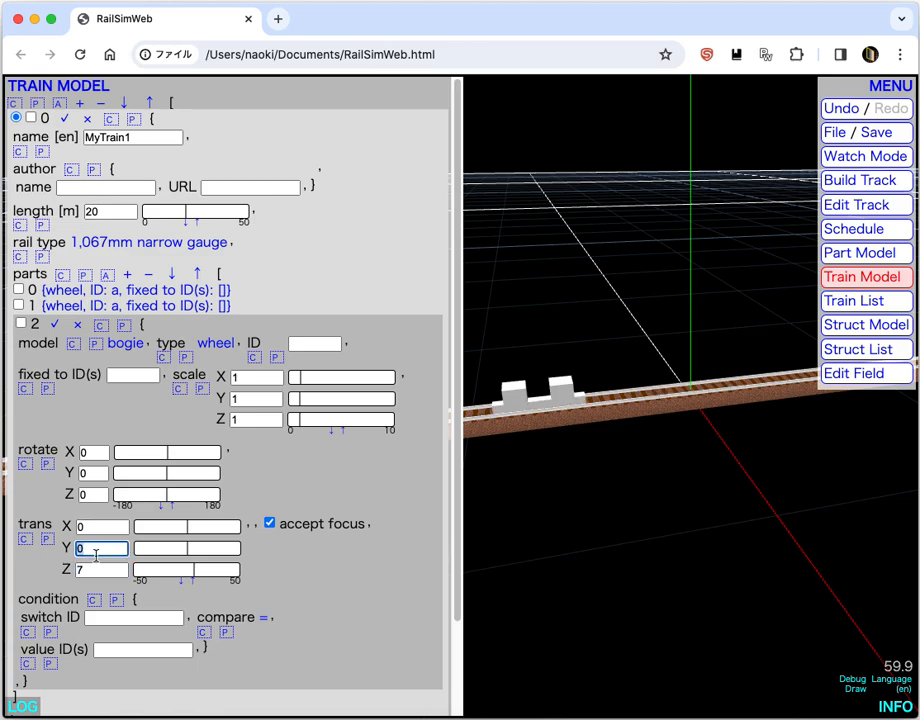
type(".5")
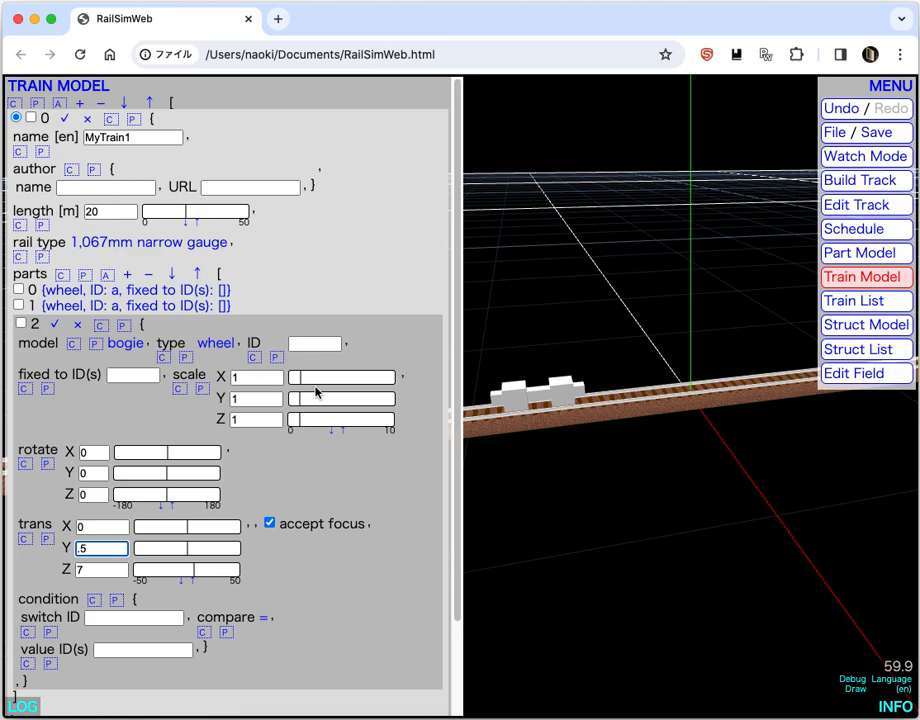
left_click(128, 376)
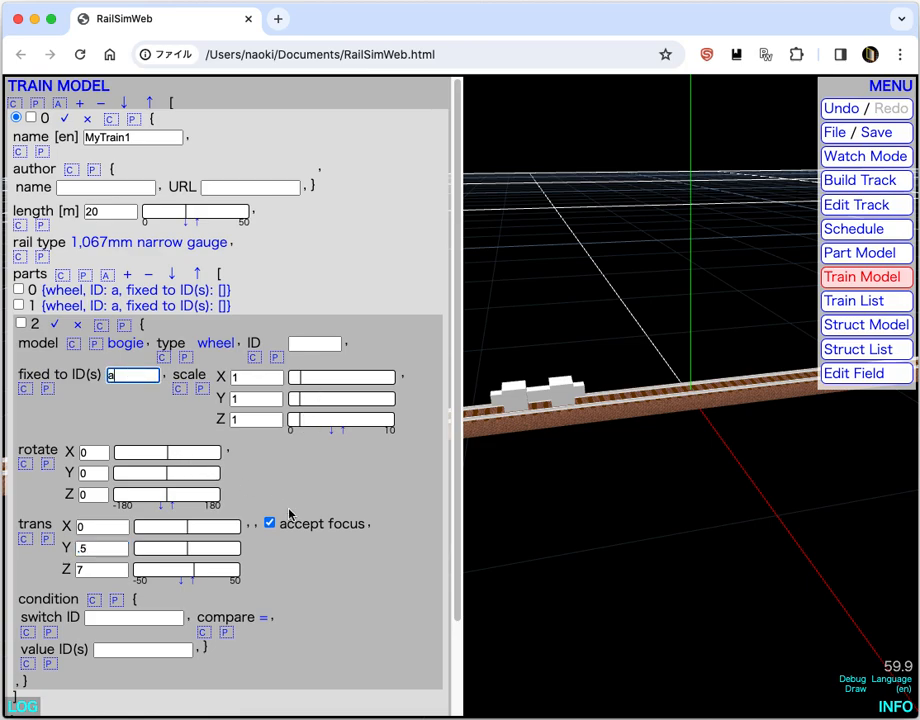
left_click(361, 485)
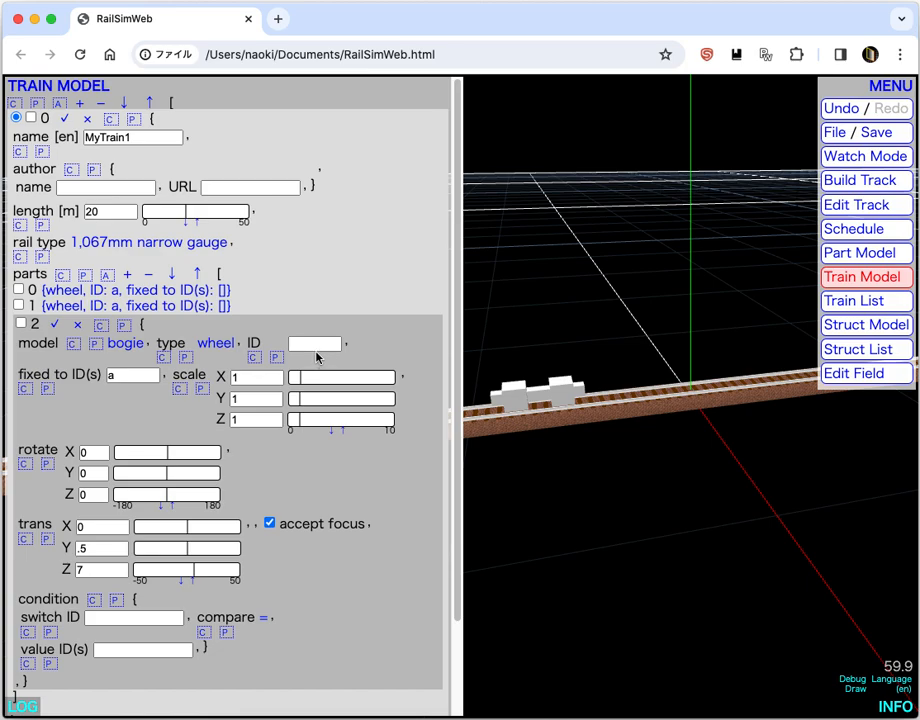
left_click(55, 326)
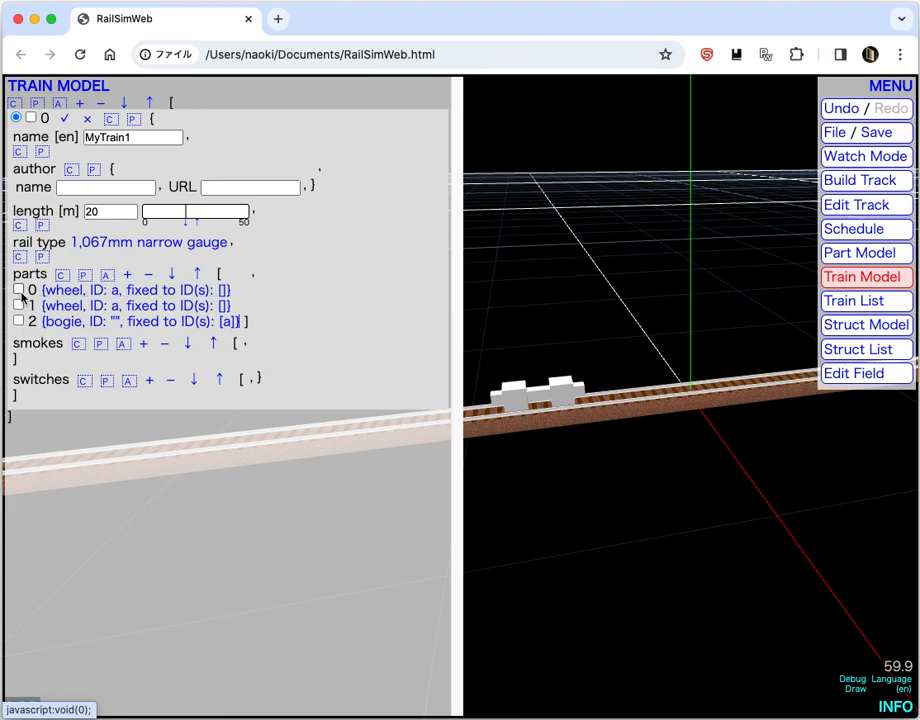
Duplicate both wheel parts and the bogie part within MyTrain1's parts list
left_click(104, 276)
left_click(64, 276)
left_click(85, 278)
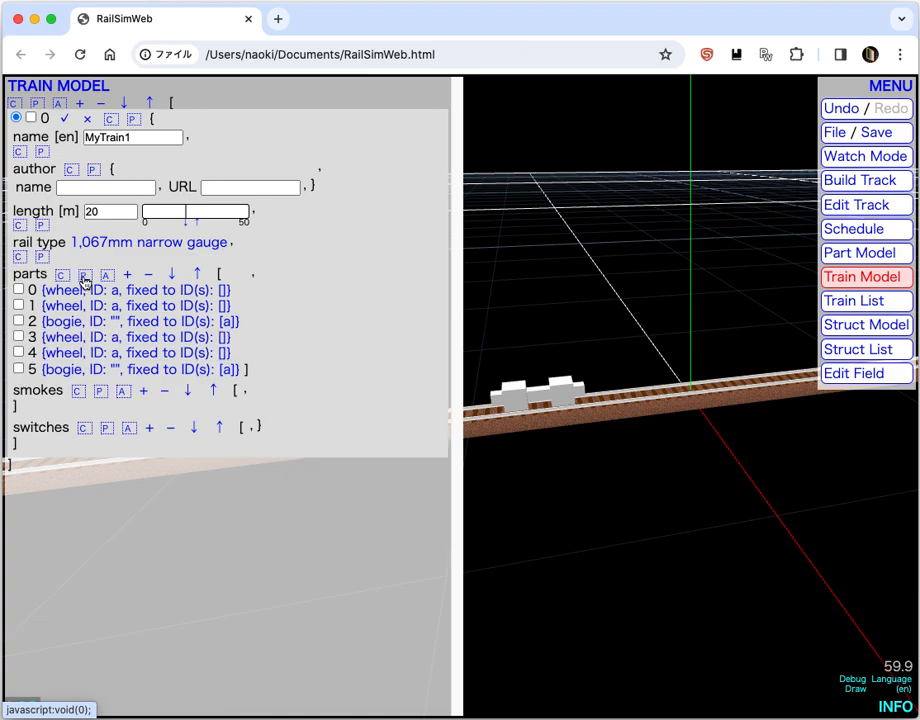
Give wheel part 3 the ID "b" and translate it to Z -8
triple_click(135, 340)
left_click(135, 345)
double_click(328, 360)
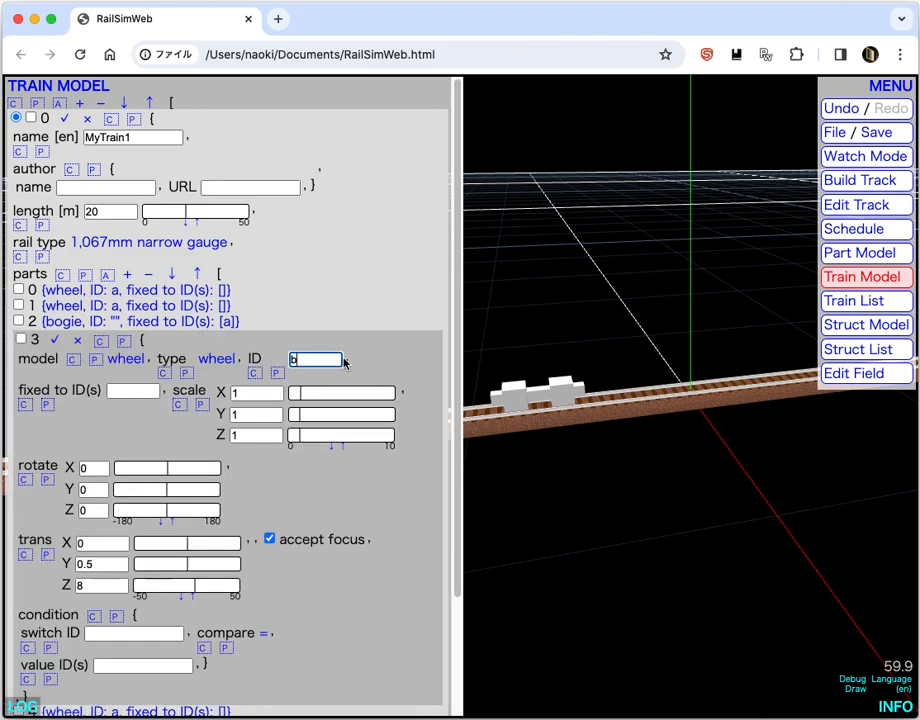
type("b")
scroll(170, 487, "down", 1)
double_click(88, 543)
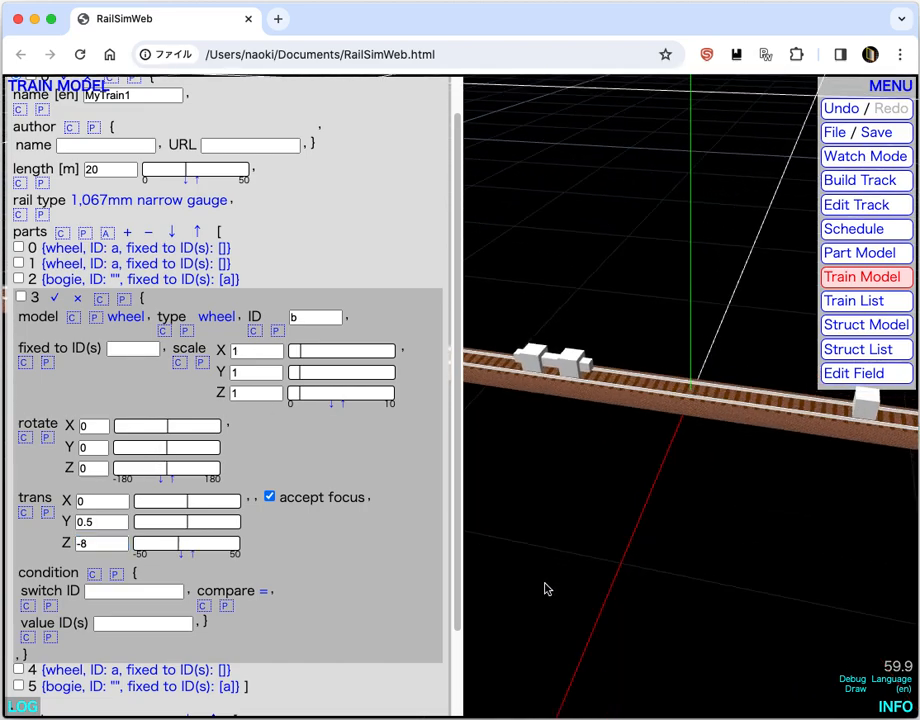
left_click_drag(546, 591, 467, 563)
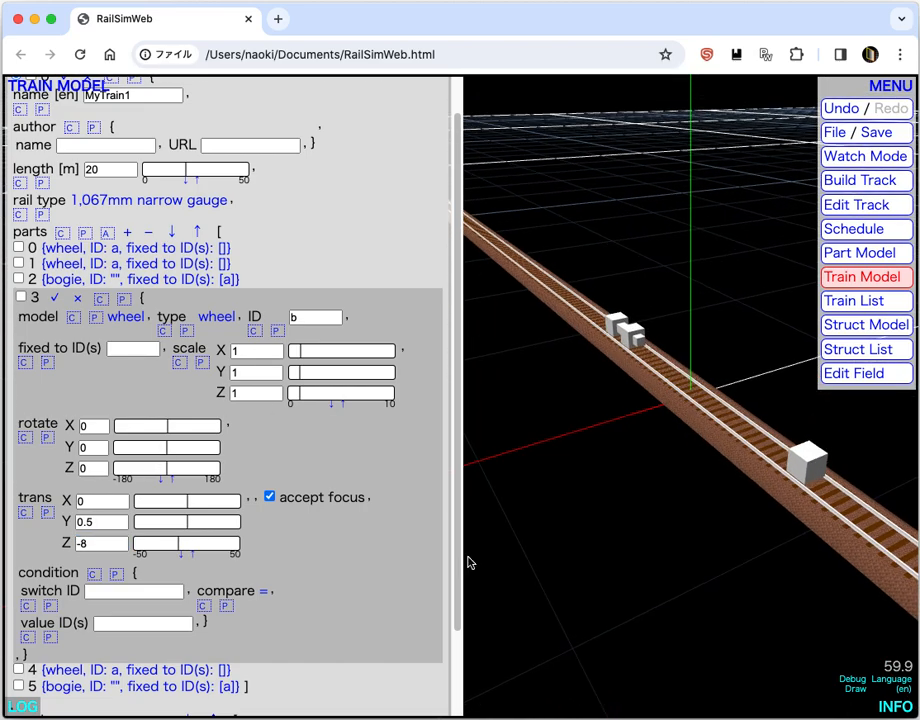
Give wheel part 4 the ID "b" and translate it to Z -6
left_click(135, 670)
double_click(300, 332)
type("b")
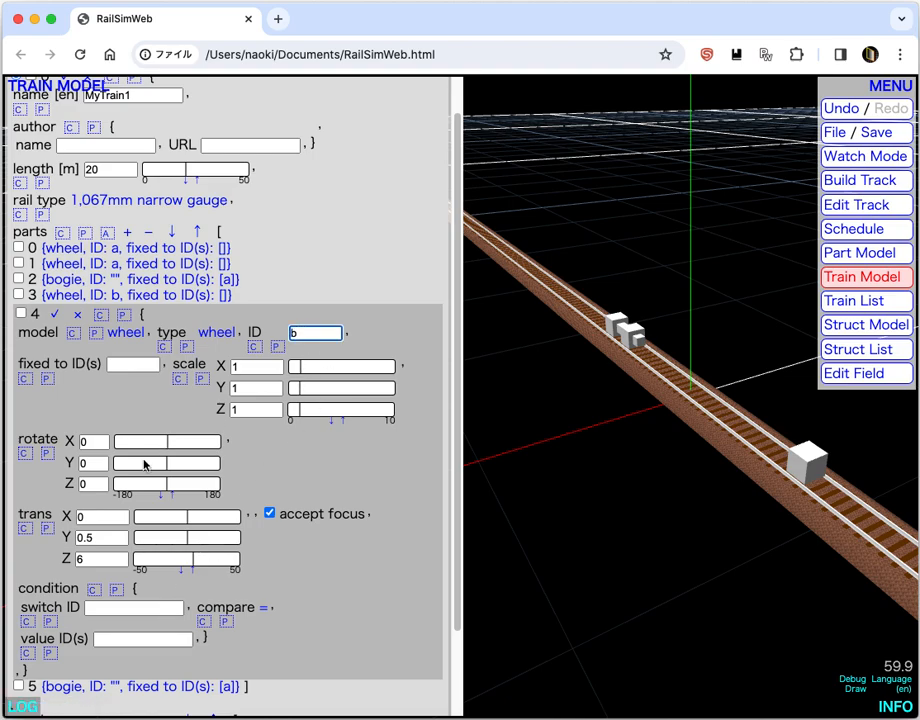
double_click(95, 558)
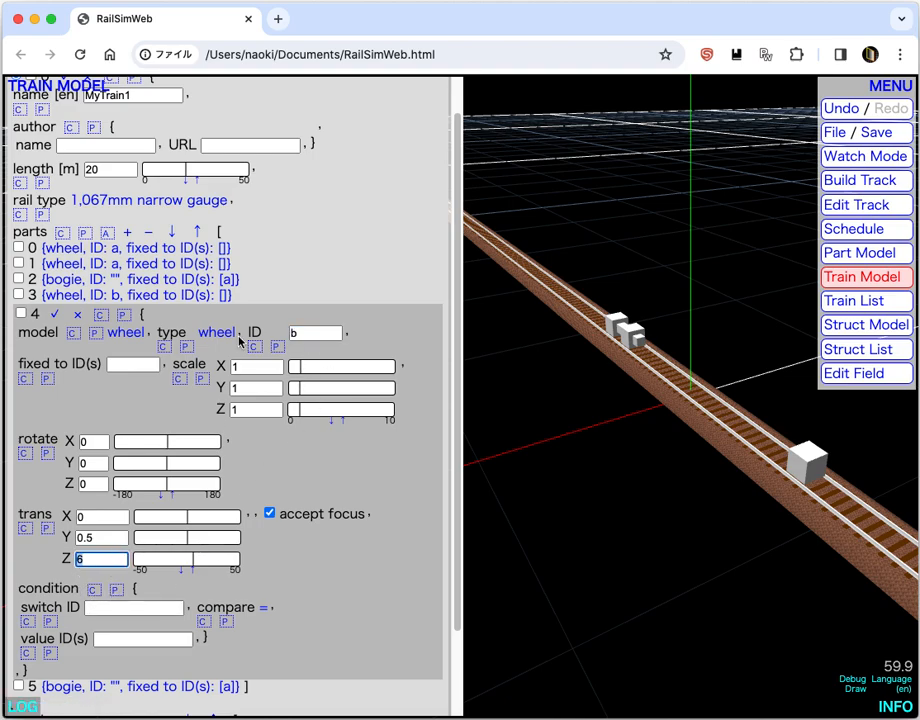
type("-6")
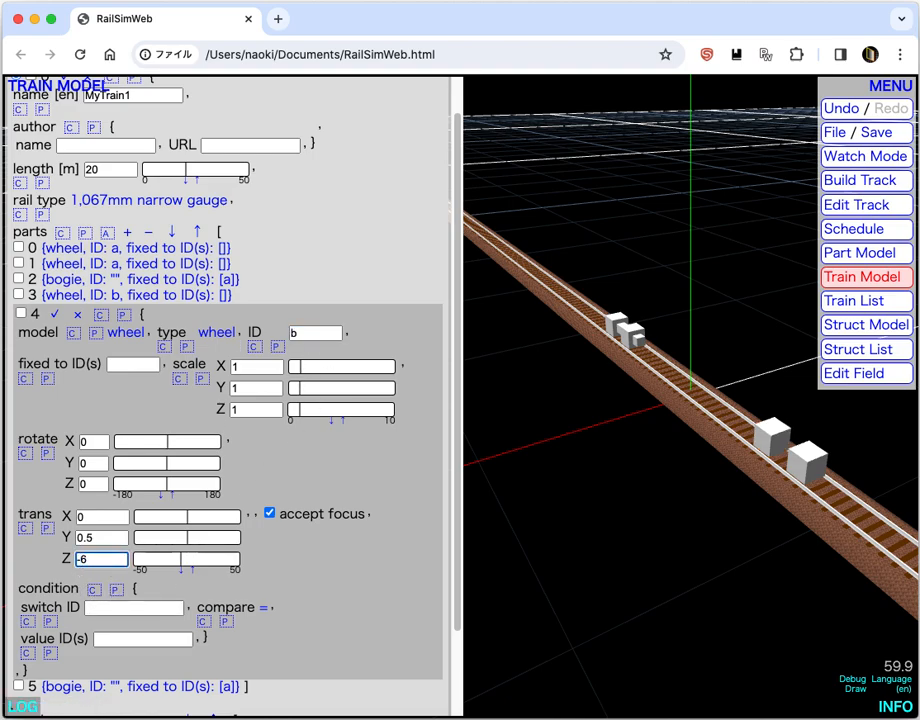
Translate the second bogie, part 5, to Z -7 and finish editing it
left_click(113, 686)
double_click(87, 576)
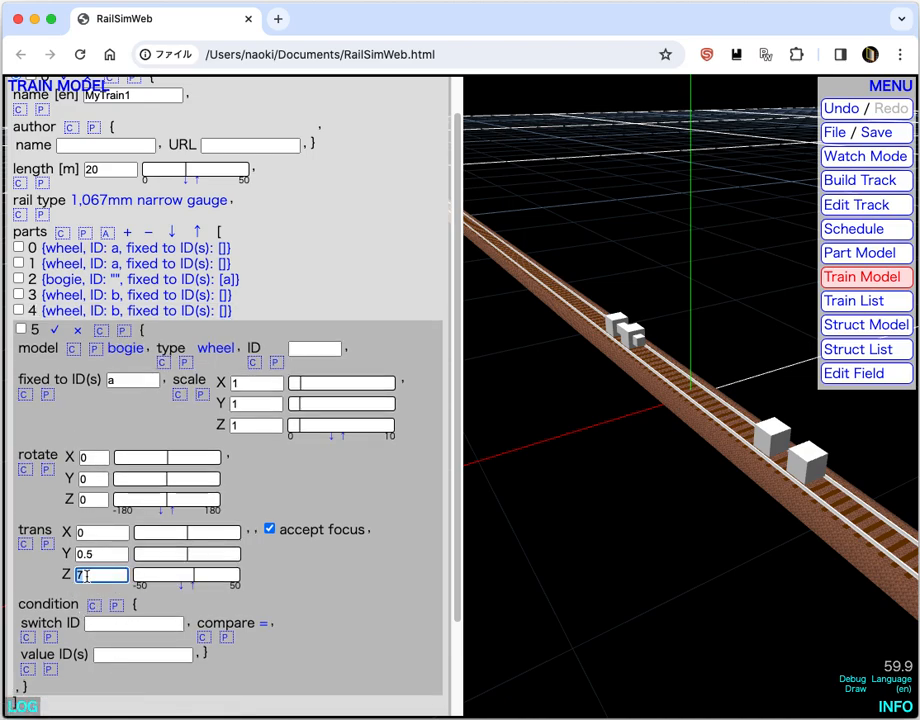
type("-7")
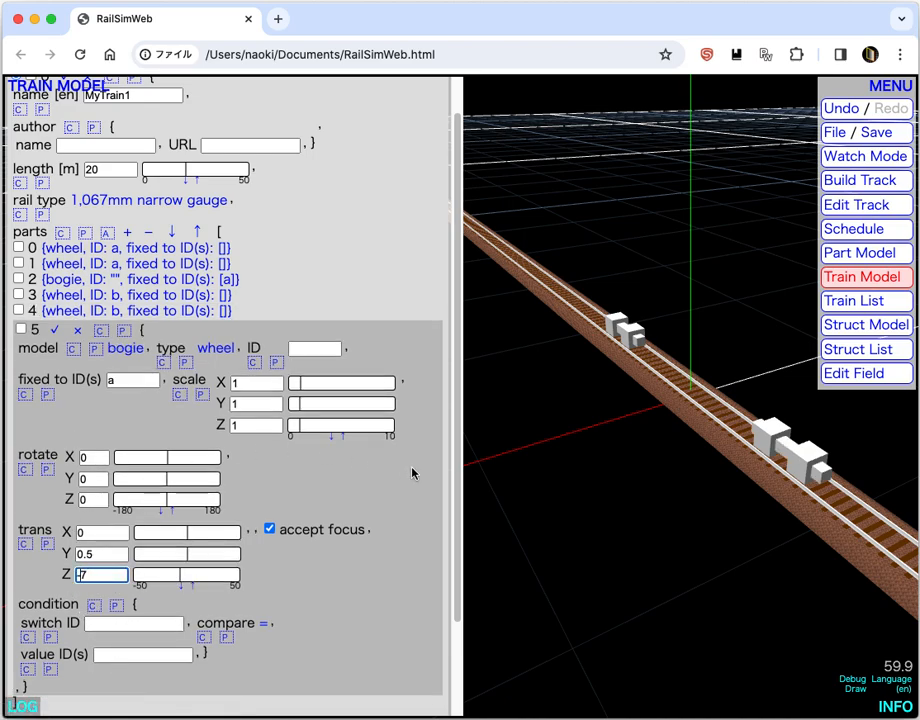
left_click(53, 338)
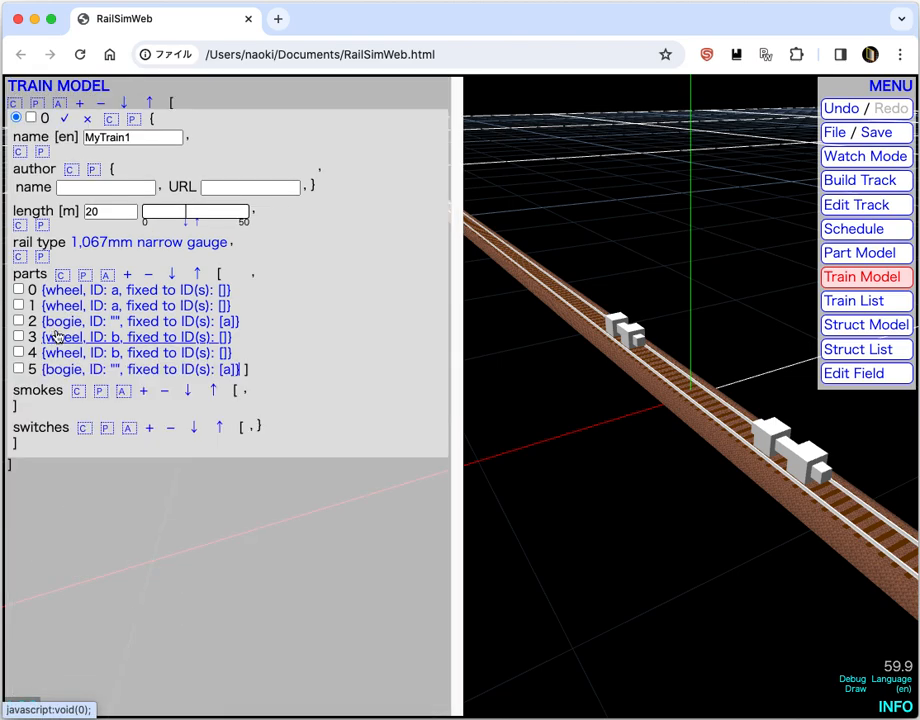
Add a part with the body model to MyTrain1 and translate it to Y 2.6
left_click(127, 276)
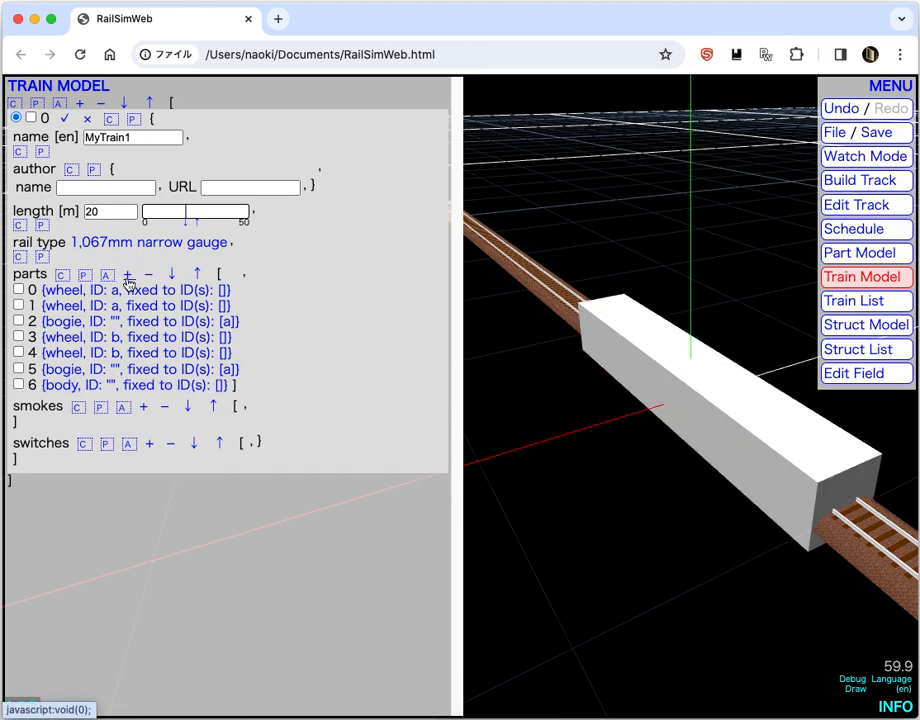
left_click(121, 386)
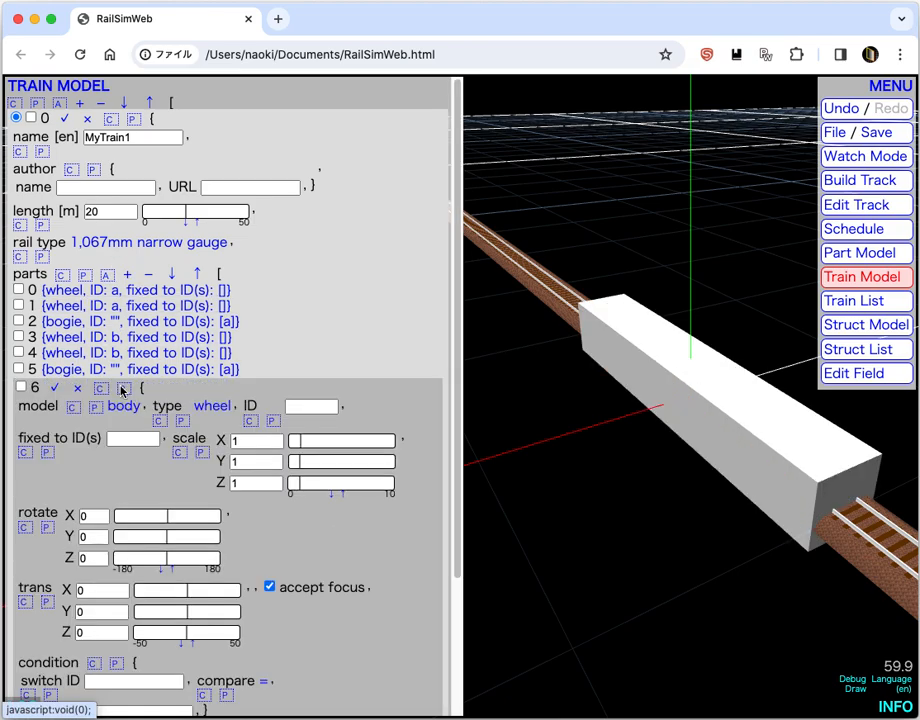
left_click(104, 613)
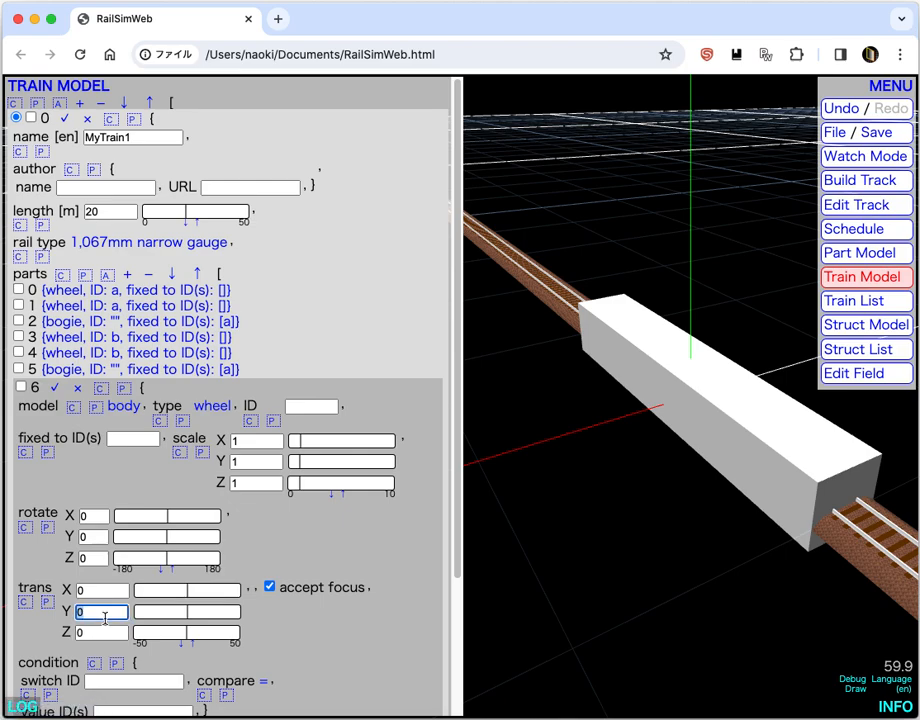
type("2.6")
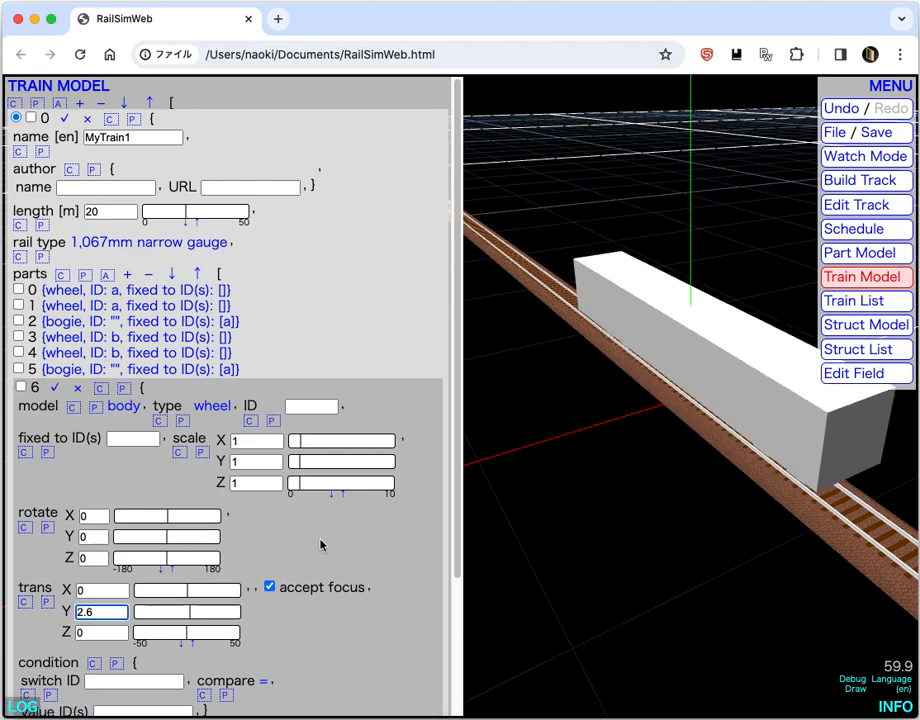
left_click_drag(660, 500, 540, 530)
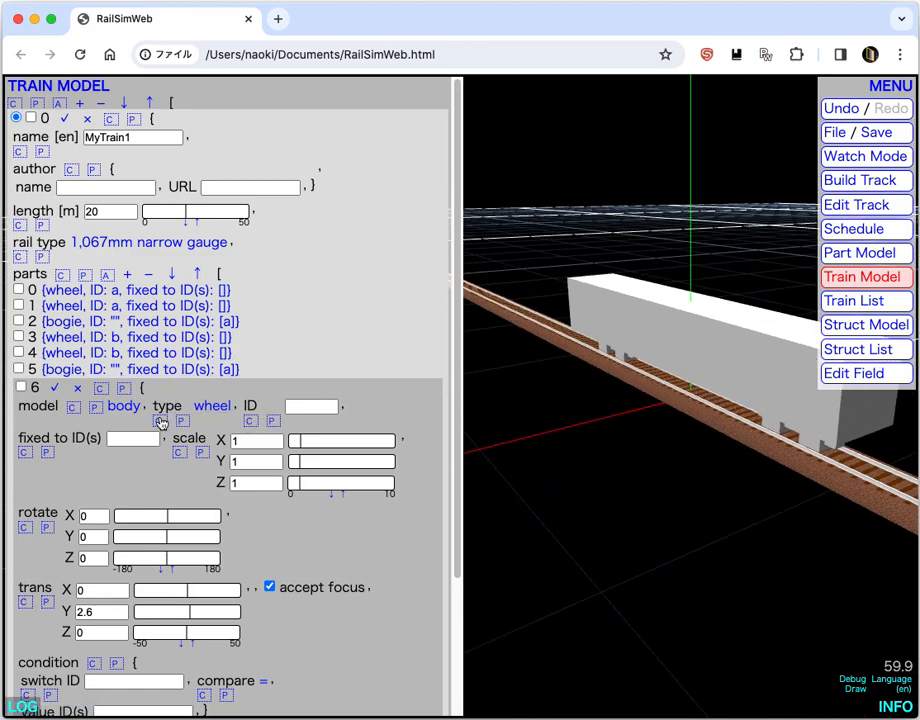
Fix the body part to ID "c" and give both bogie parts the ID "c"
left_click(131, 437)
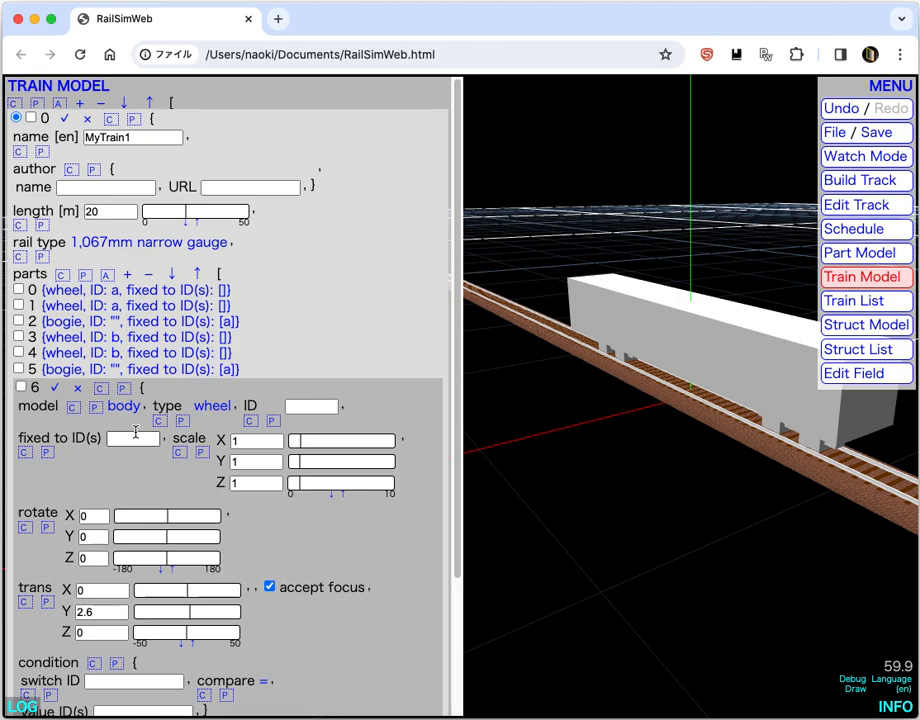
left_click(120, 321)
left_click(300, 344)
type("c")
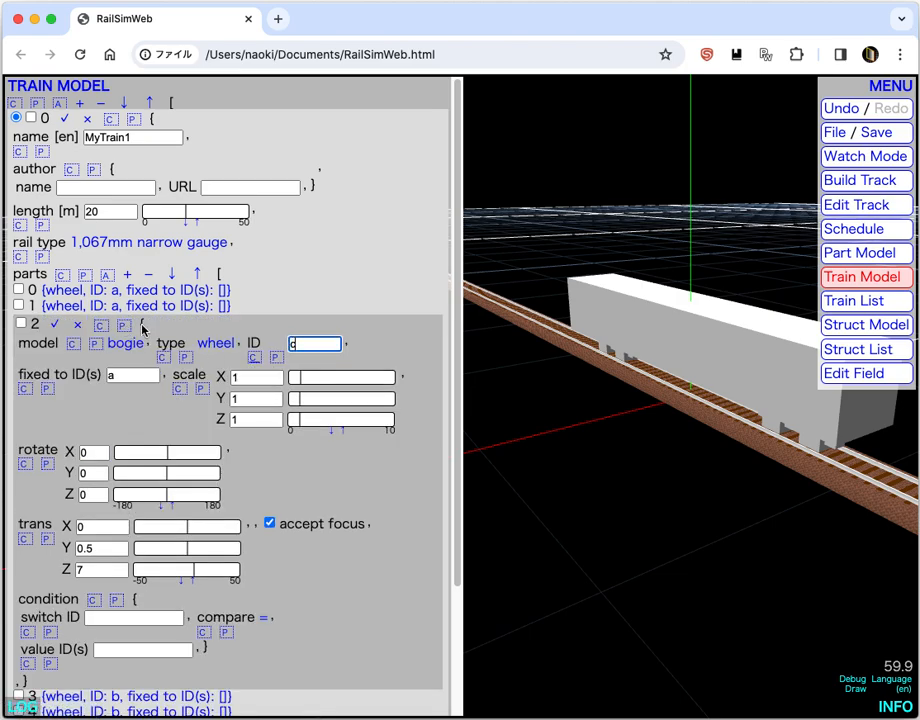
left_click(60, 323)
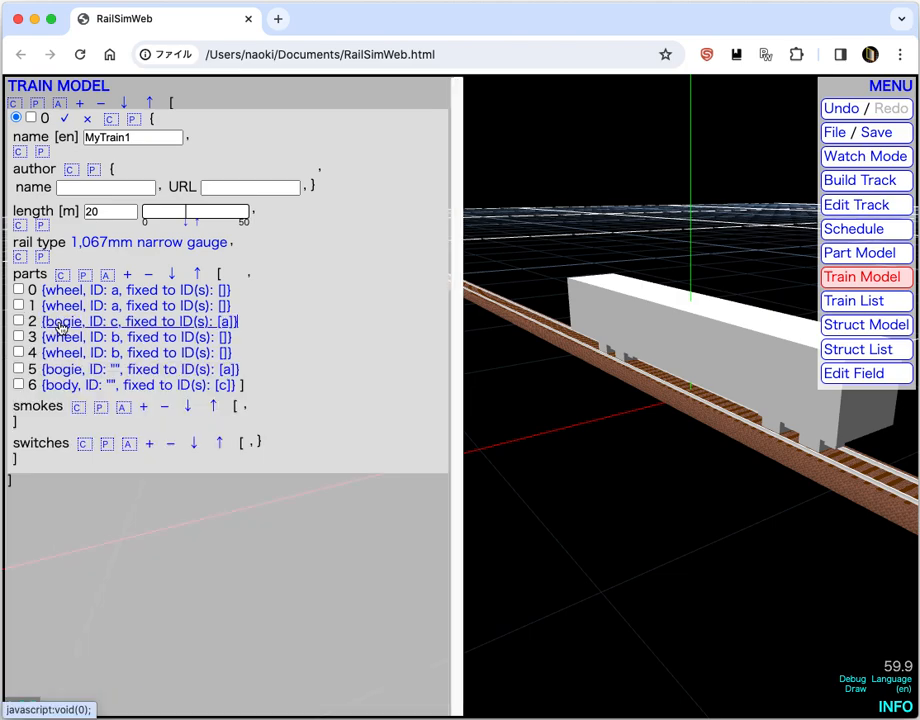
left_click(112, 372)
left_click(296, 391)
type("c")
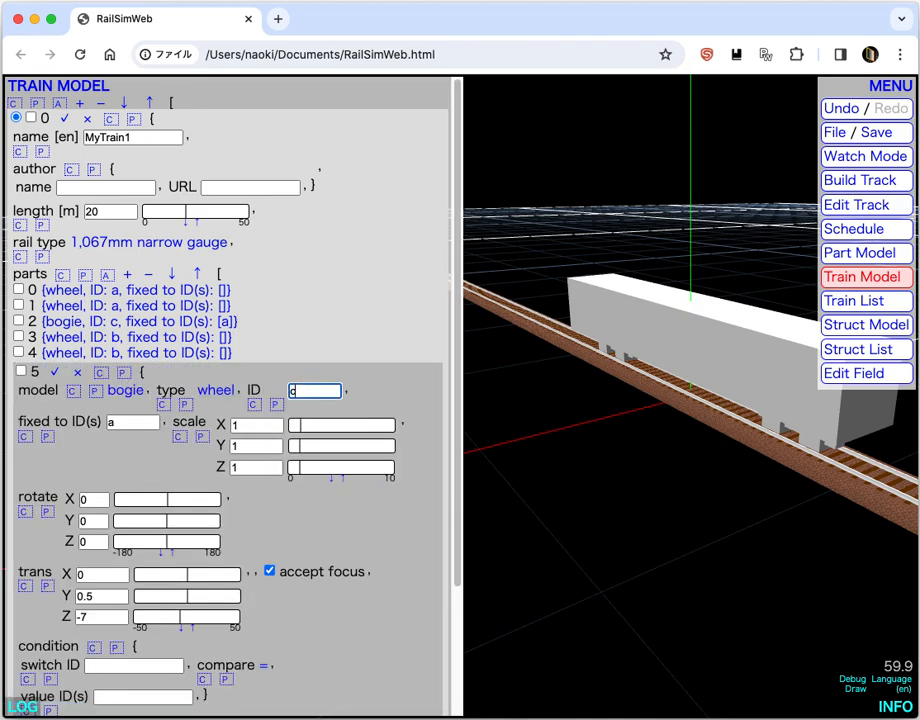
left_click(55, 372)
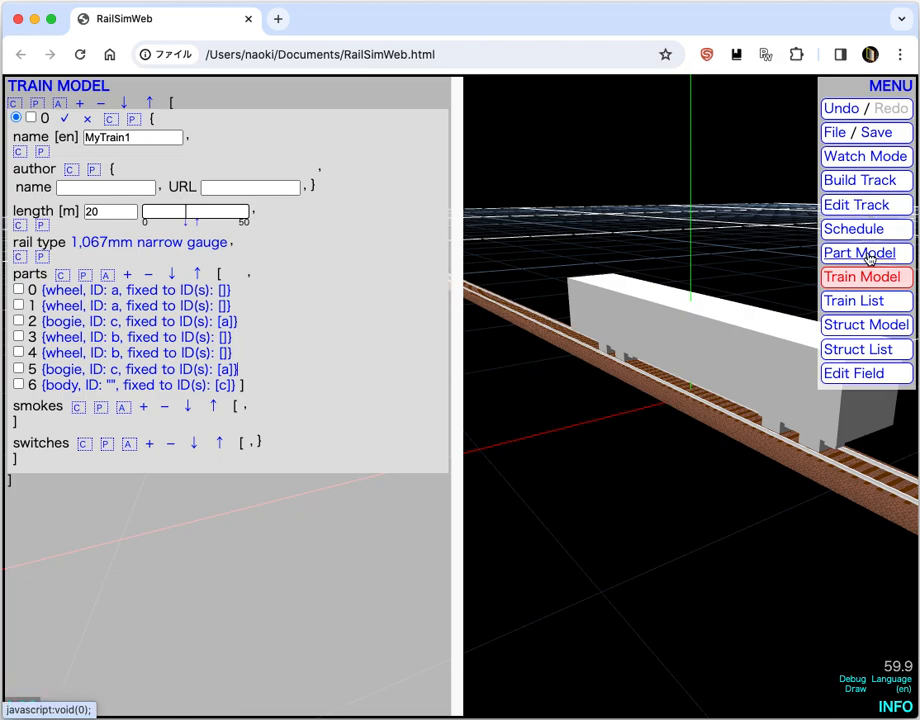
Build two separate straight 1,067mm narrow gauge tracks with ballast on opposite sides of the field's origin
left_click(859, 184)
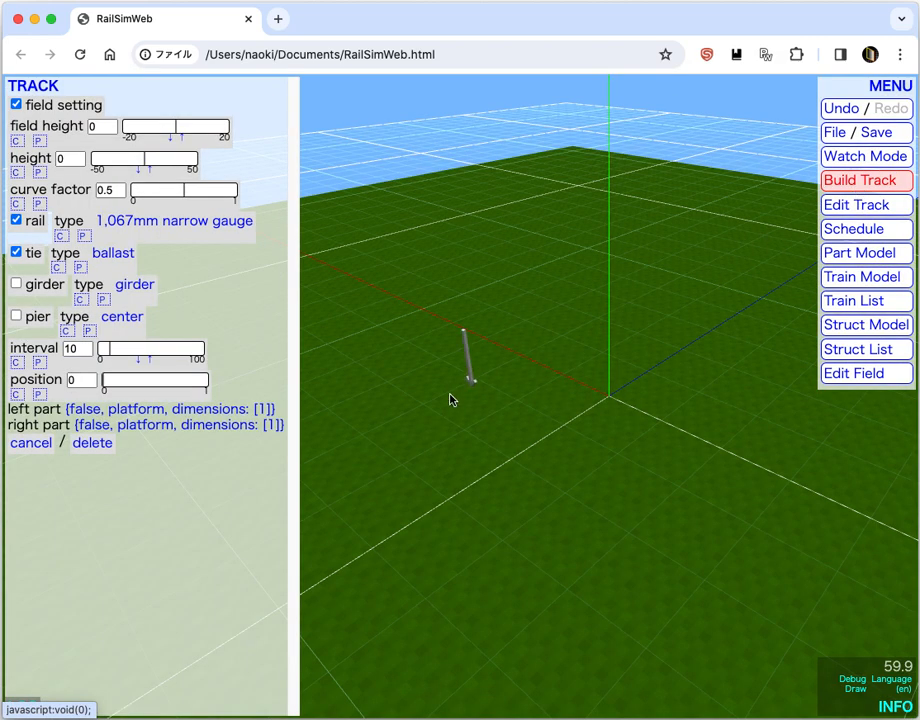
scroll(450, 399, "down", 1)
left_click_drag(462, 474, 645, 548)
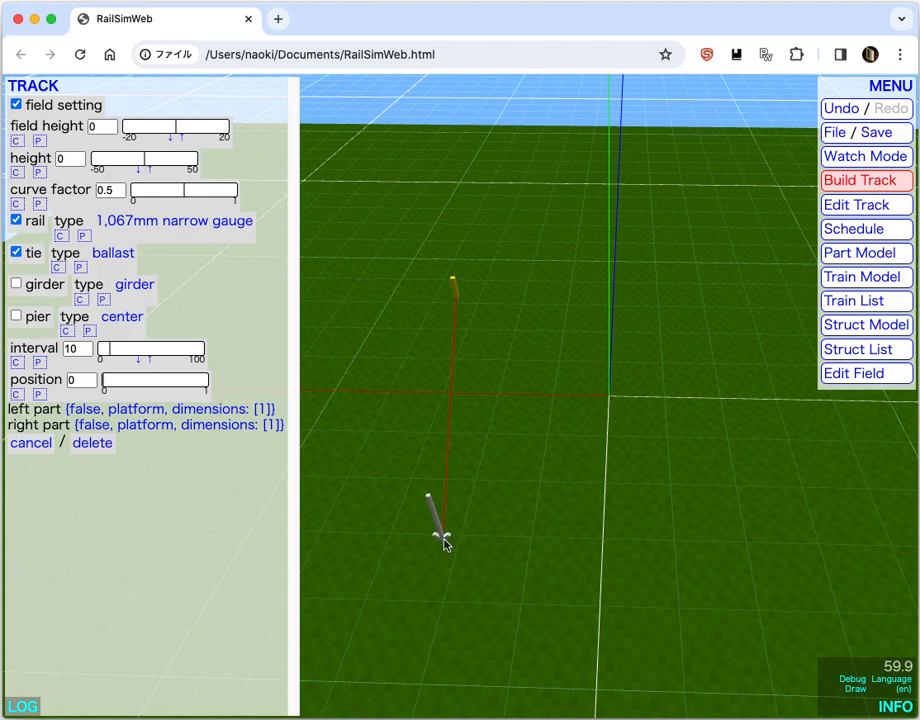
left_click(443, 541)
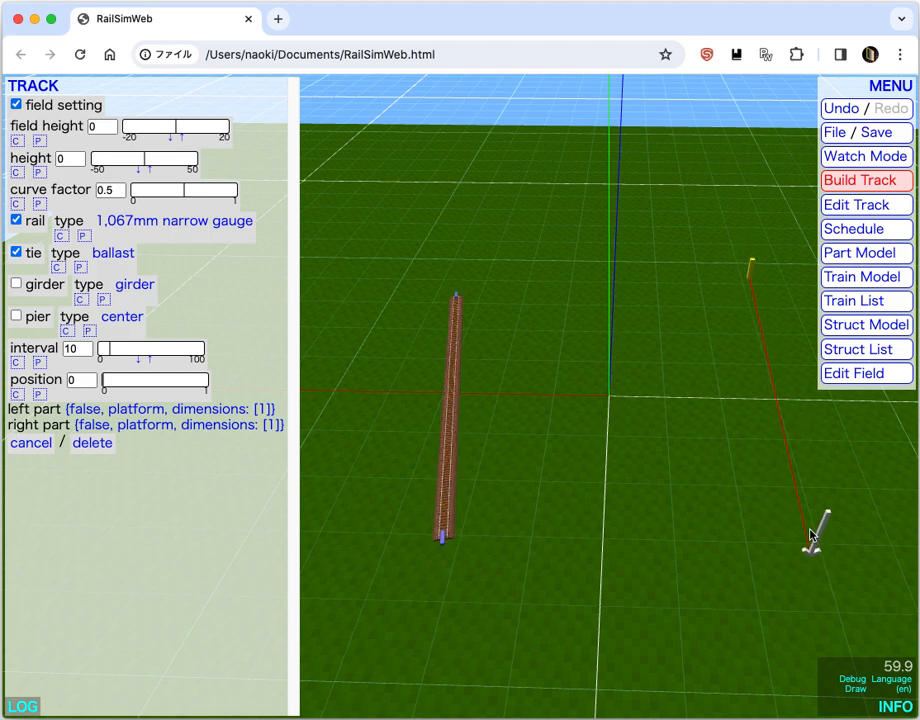
left_click(812, 520)
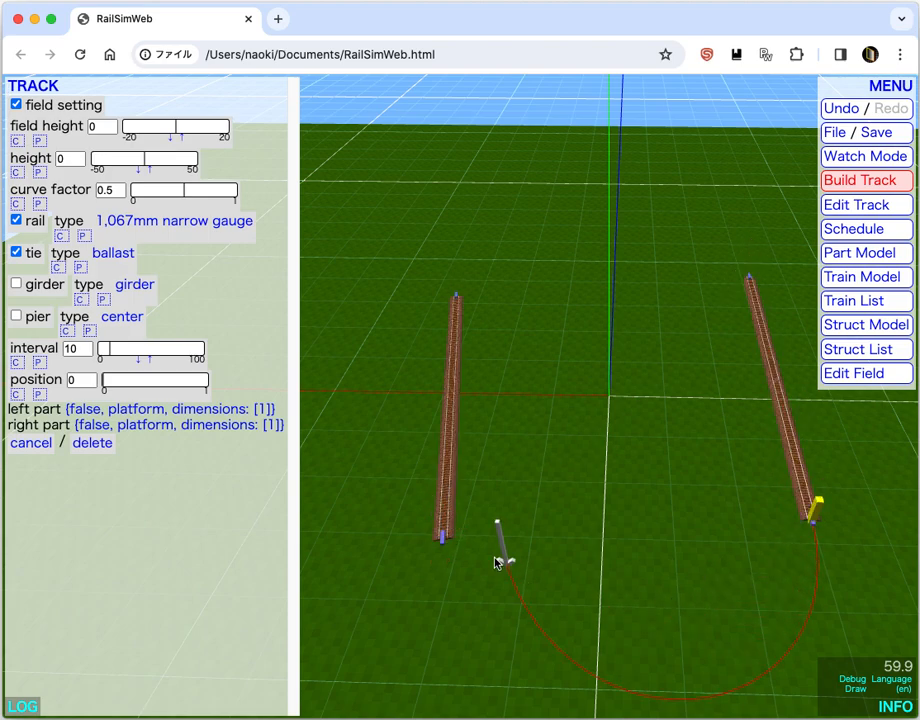
Join the two straight tracks with a curve at each end to close them into an oval loop
left_click(446, 541)
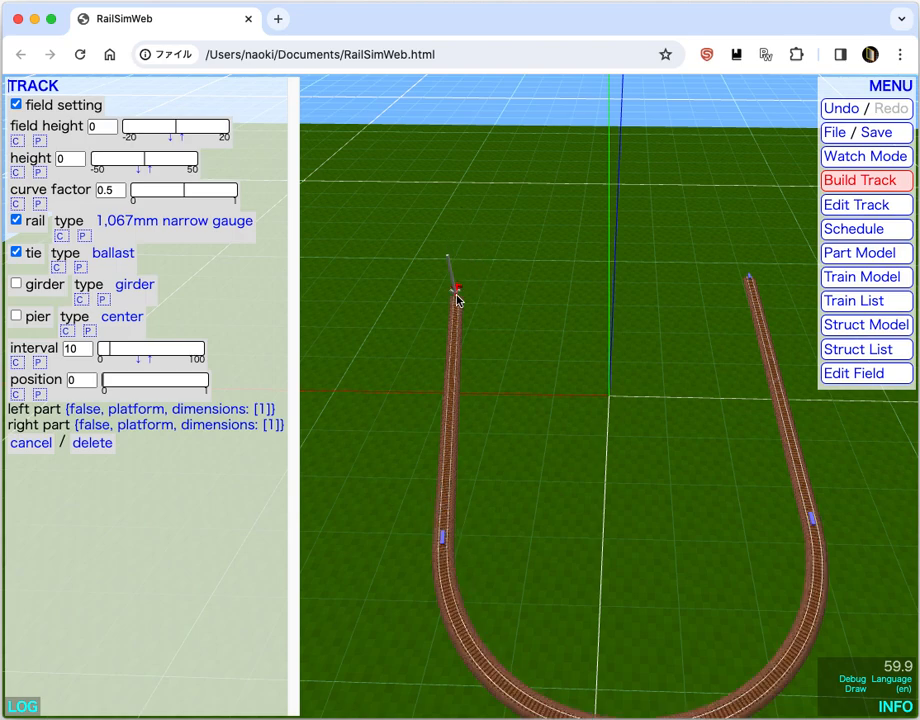
left_click(750, 283)
left_click_drag(667, 567, 777, 474)
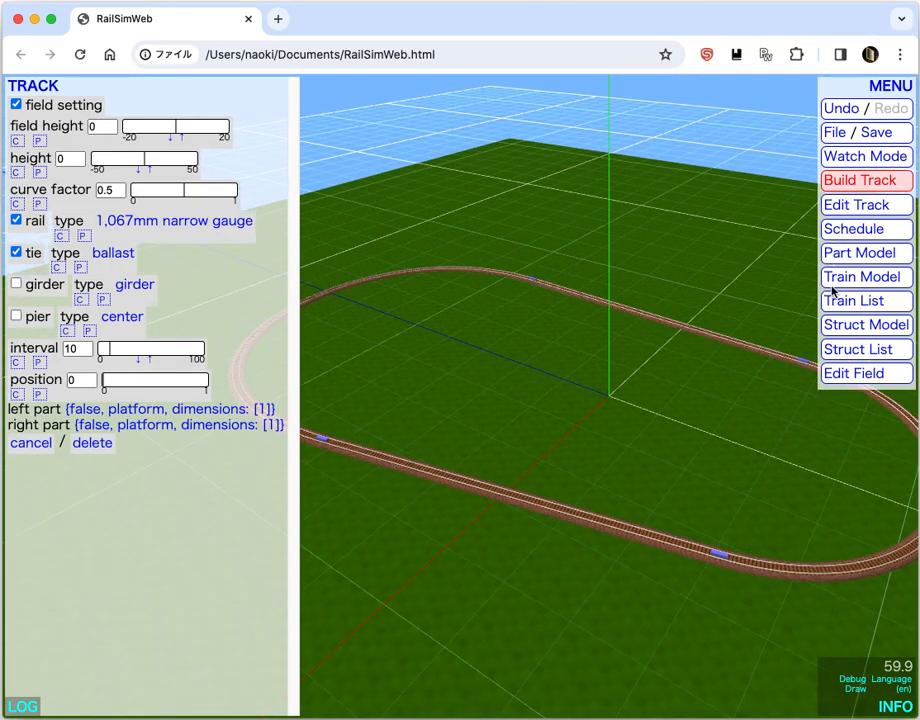
Finish editing MyTrain1, add a train using that model to the train list, and place it on the near straight track
left_click(860, 277)
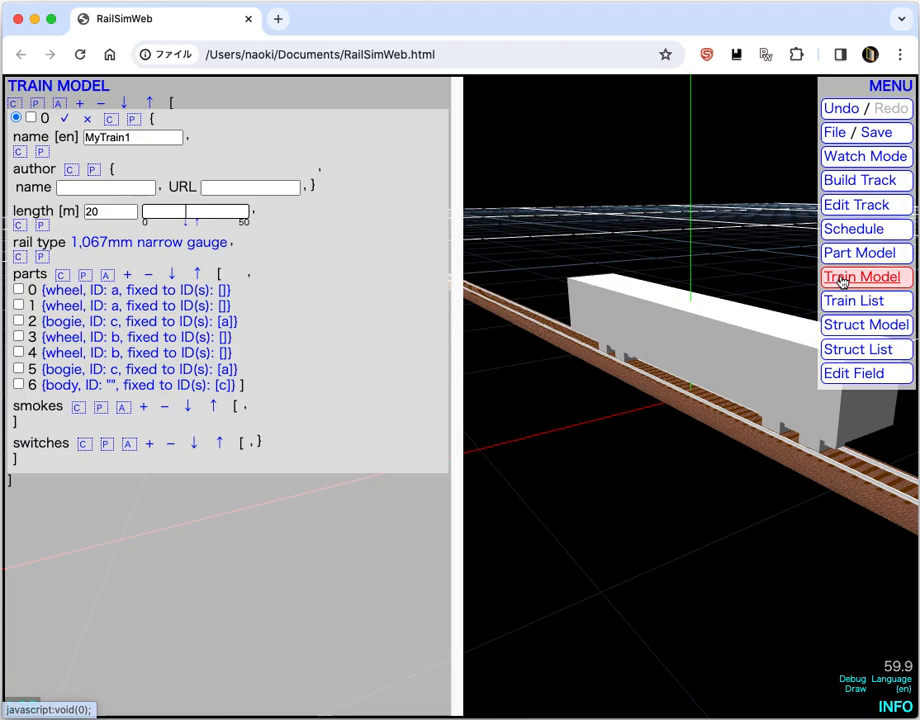
left_click(61, 120)
left_click(868, 302)
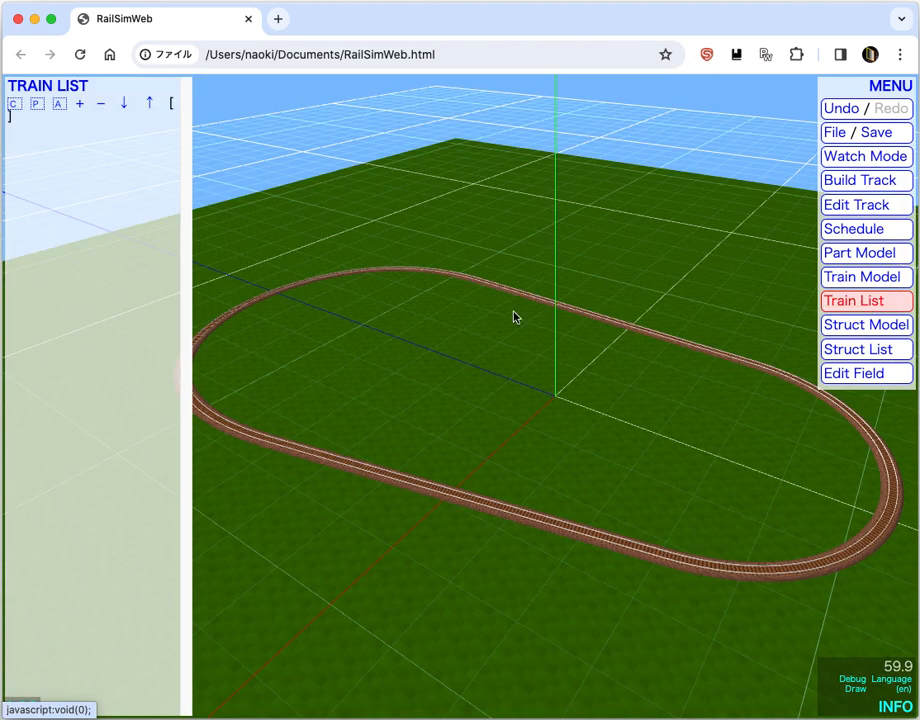
left_click(80, 104)
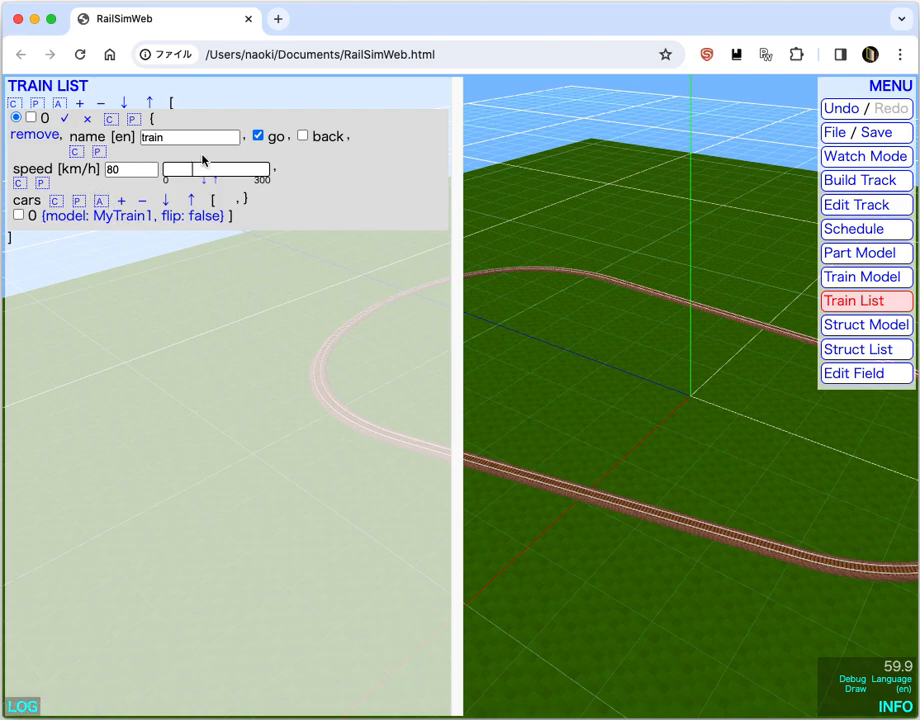
left_click(614, 500)
left_click_drag(634, 560, 735, 519)
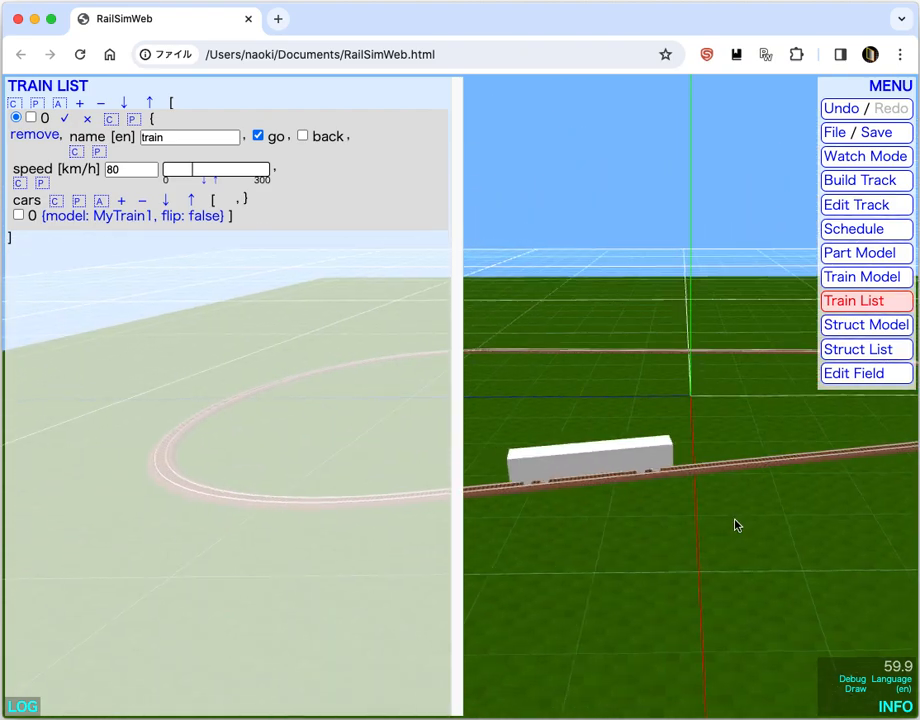
Watch the train run around the loop with the camera focused on it, examining how its bogies and body follow the curve
left_click(840, 160)
left_click_drag(429, 400, 288, 291)
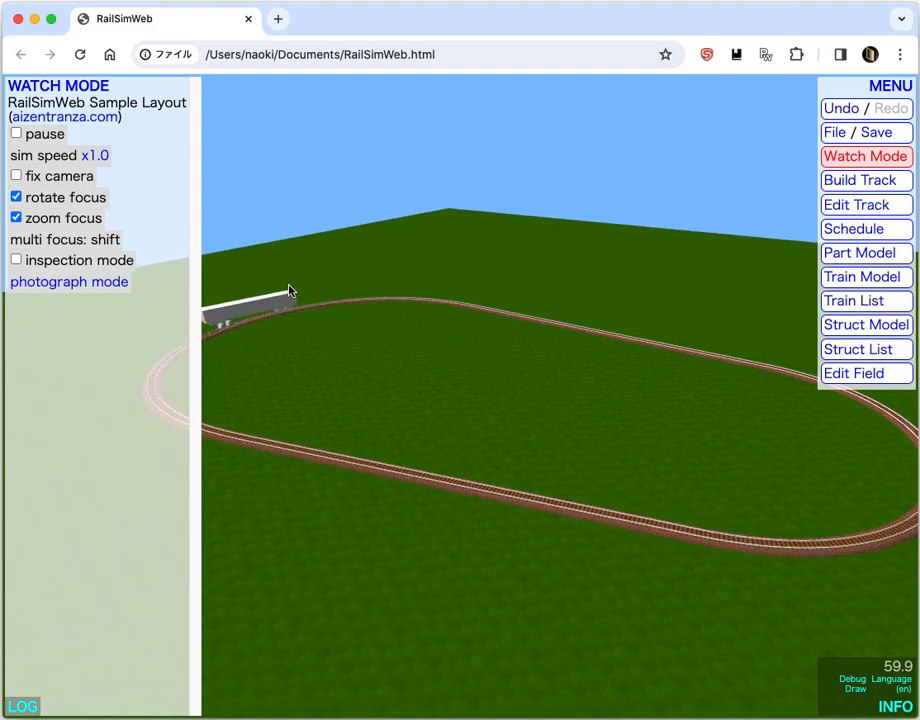
left_click(288, 291)
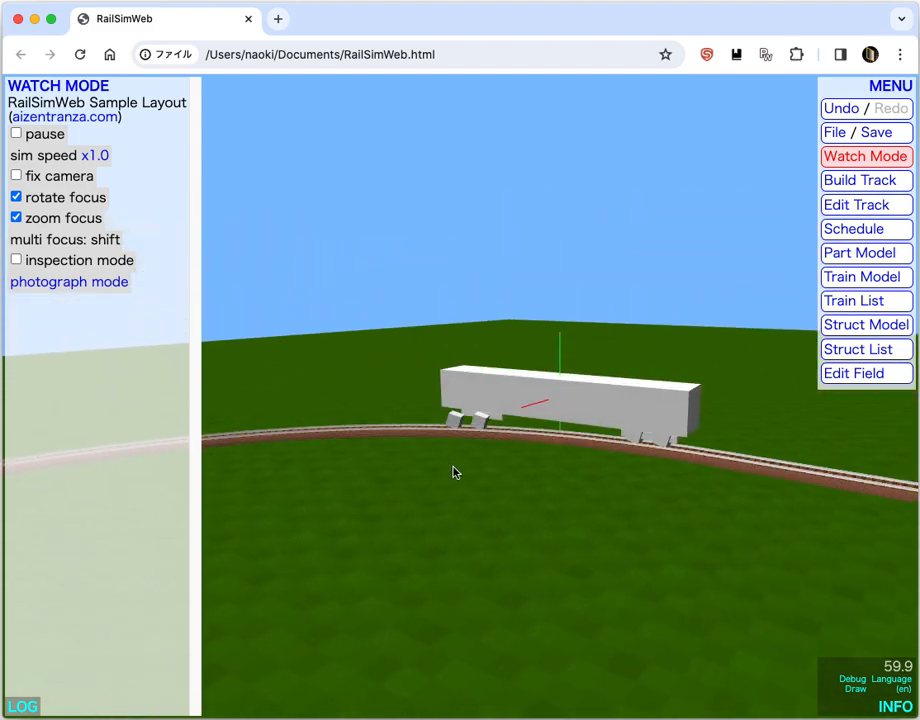
left_click_drag(453, 472, 750, 526)
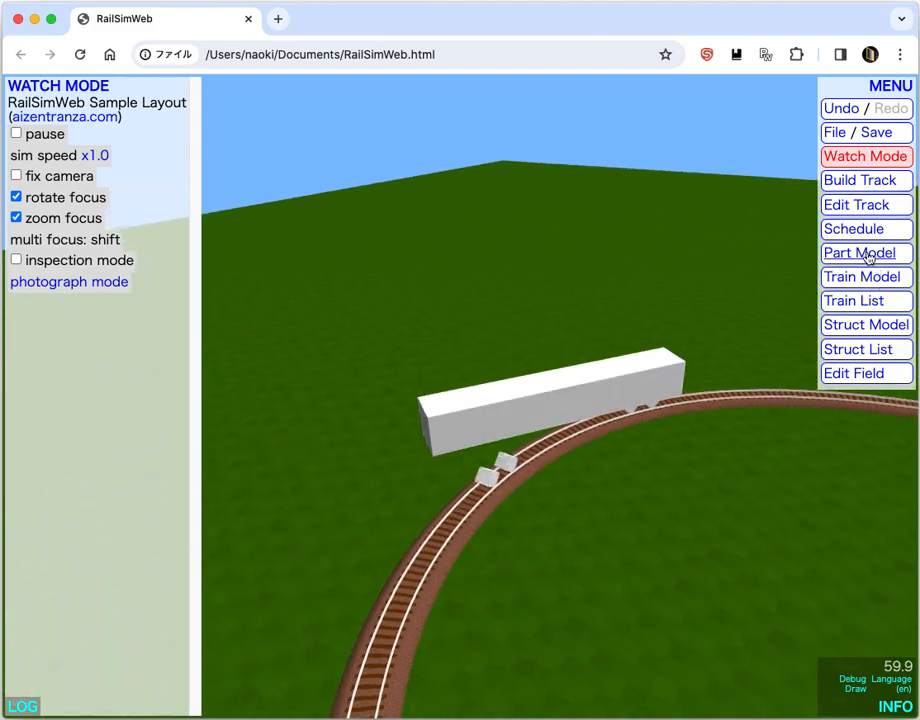
Fix MyTrain1's second bogie, part 5, to ID "b" and finish editing the part
left_click(872, 281)
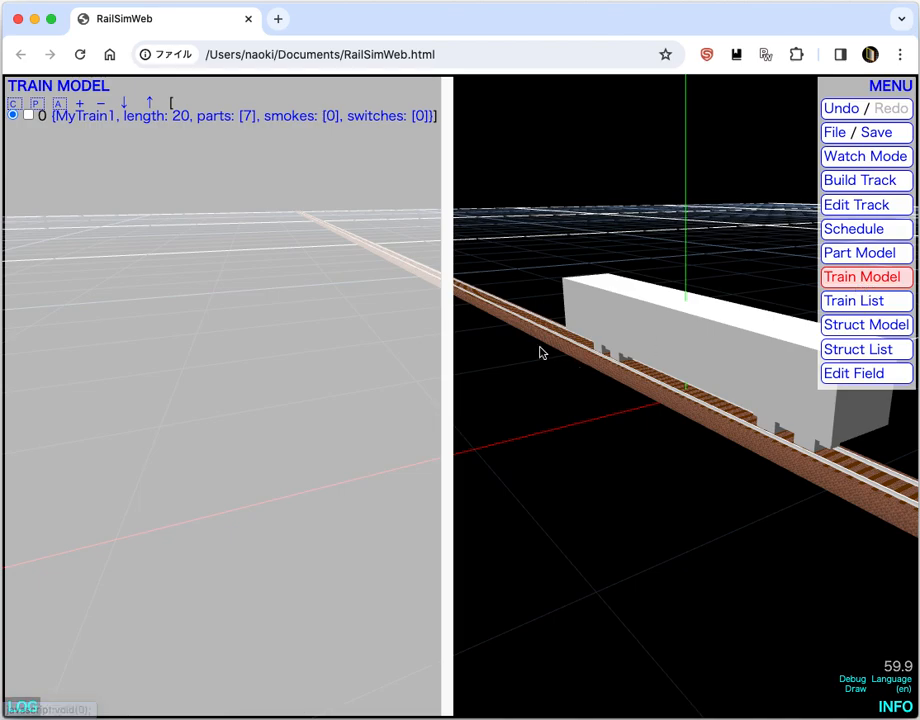
left_click(318, 116)
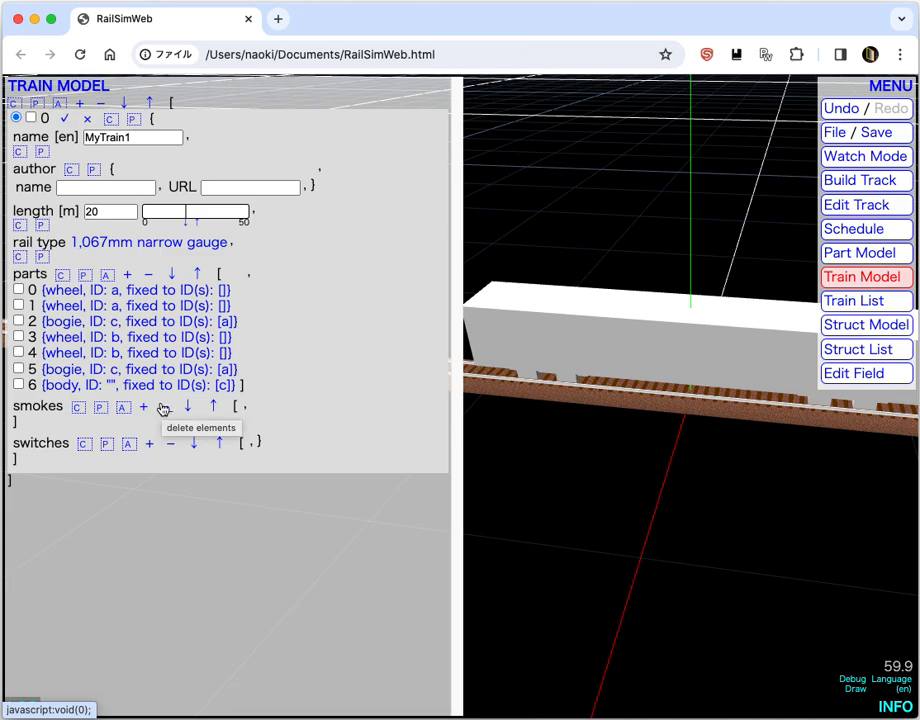
left_click(150, 369)
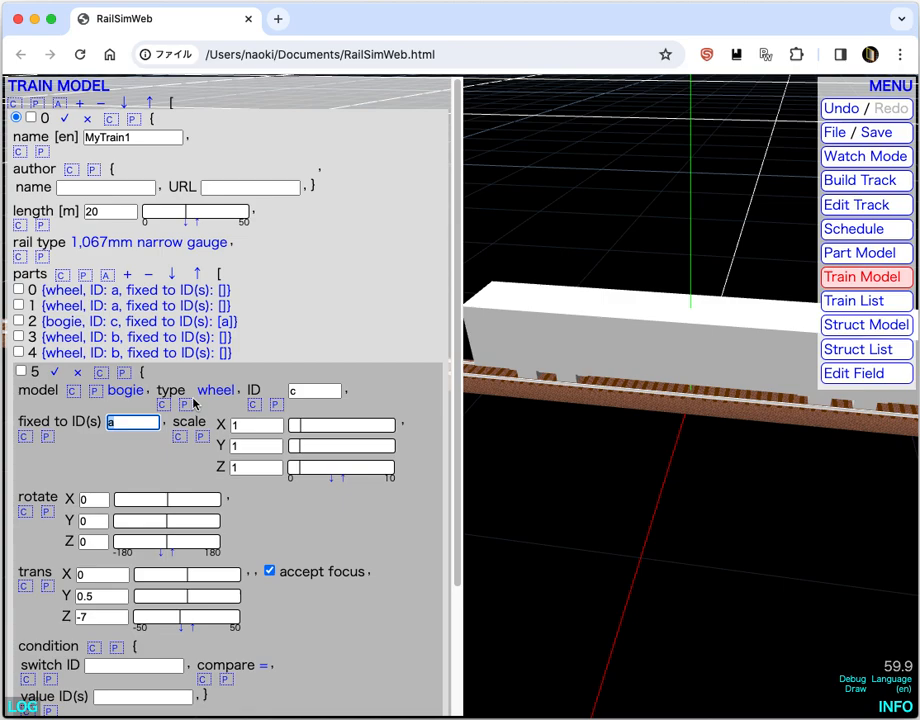
left_click(58, 371)
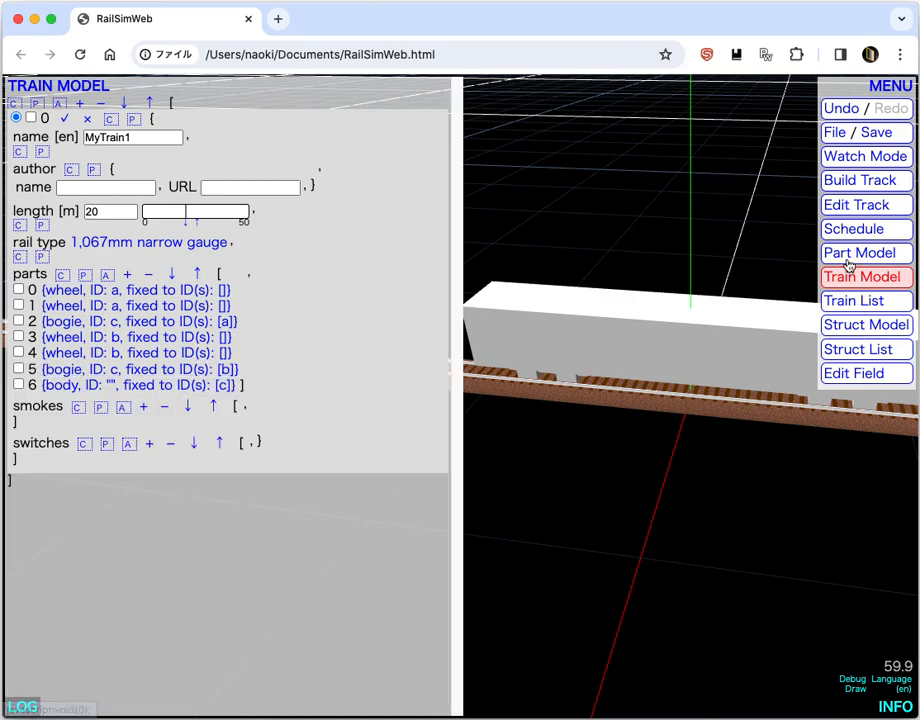
Watch the train run along the loop again, and examine the wheels and bogies of the MyTrain1 model up close
left_click(856, 158)
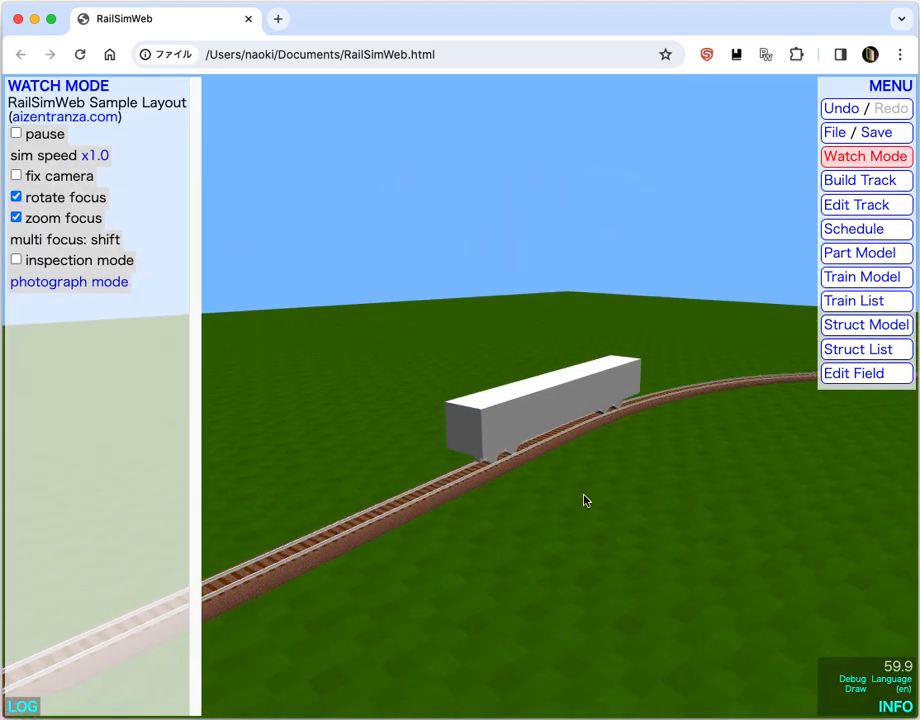
left_click_drag(521, 524, 805, 320)
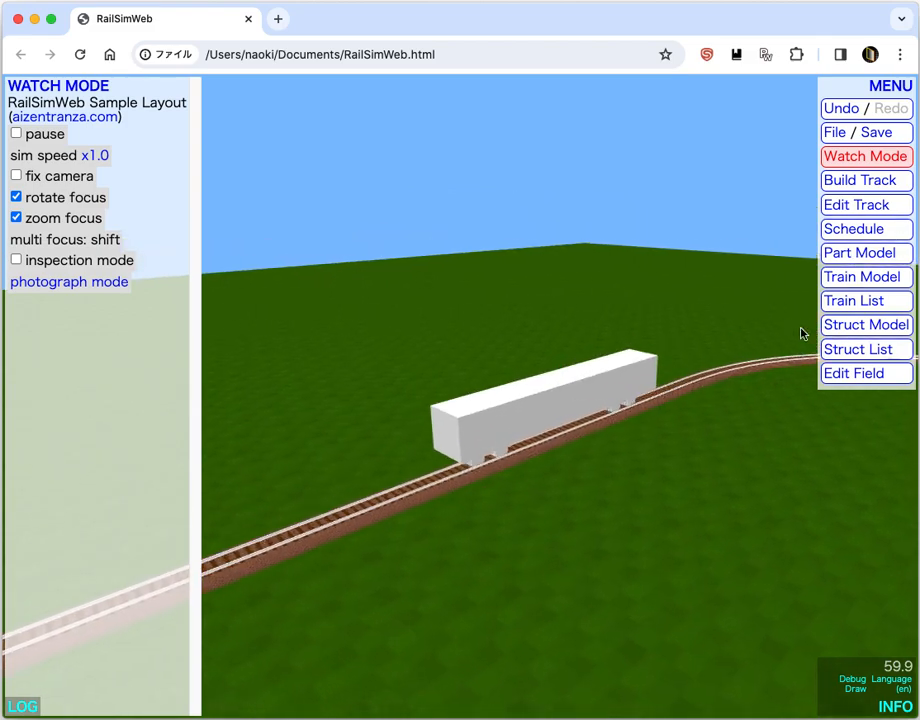
left_click(861, 277)
left_click_drag(735, 384, 777, 389)
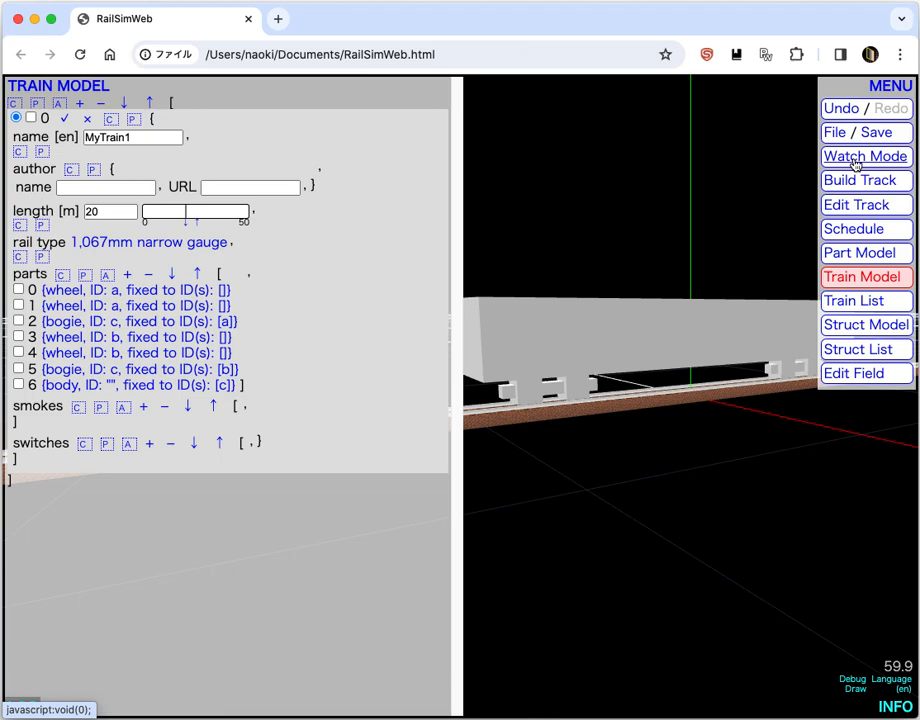
Change the wheel model's cube primitive to a cylinder with split 8, and check its appearance on MyTrain1
left_click(862, 253)
left_click(120, 116)
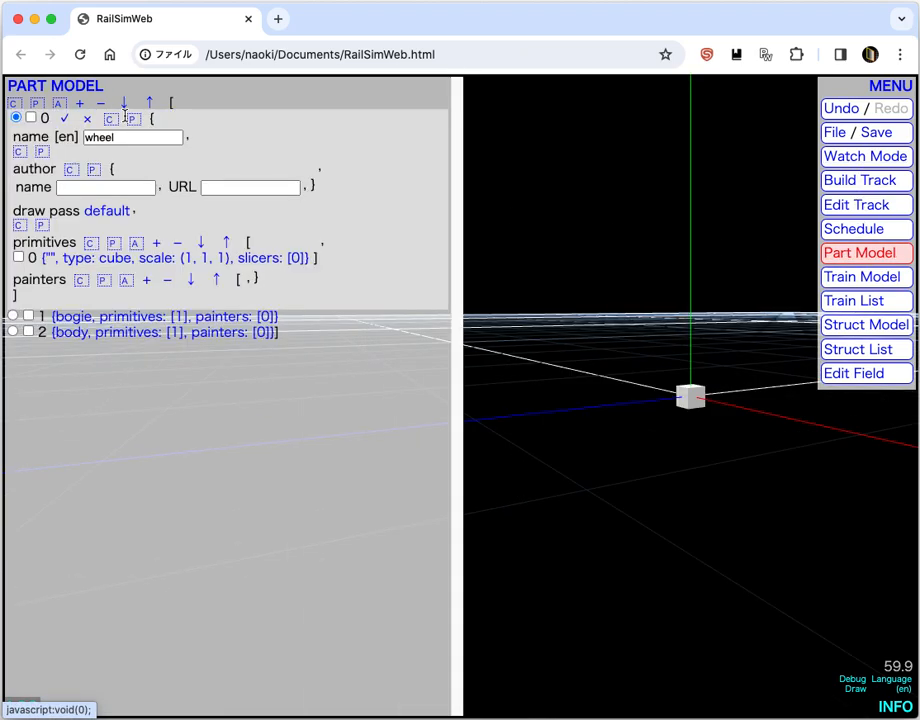
left_click(182, 262)
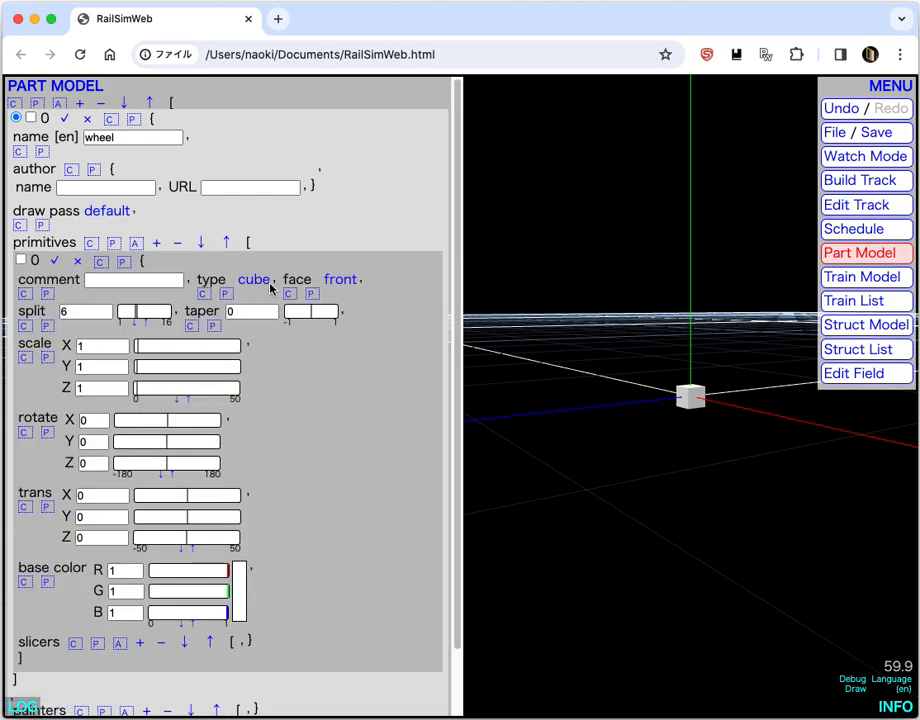
left_click(262, 283)
left_click(225, 310)
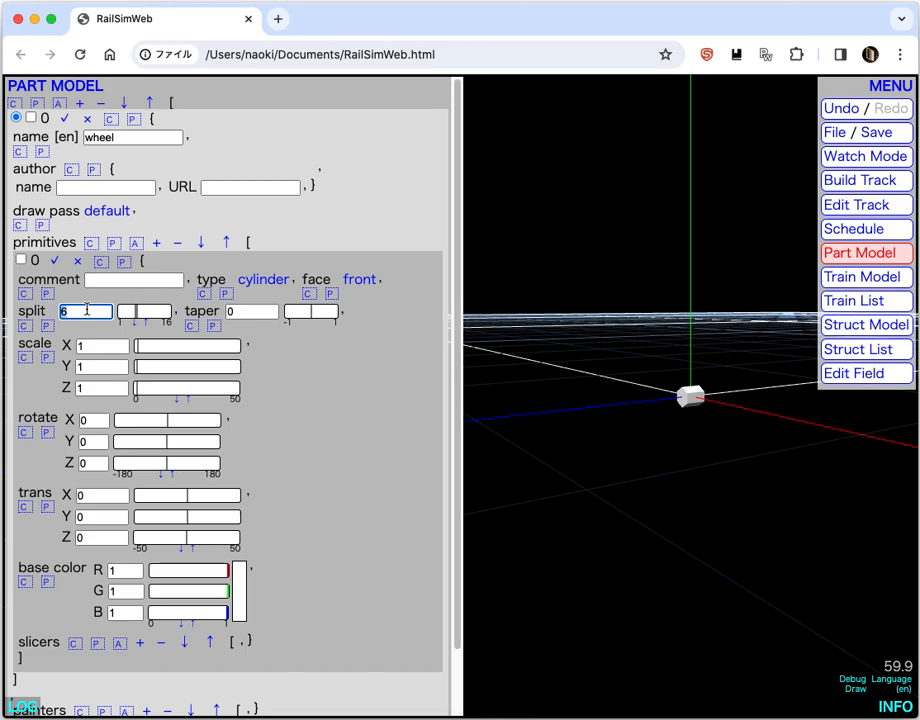
type("8")
left_click(56, 262)
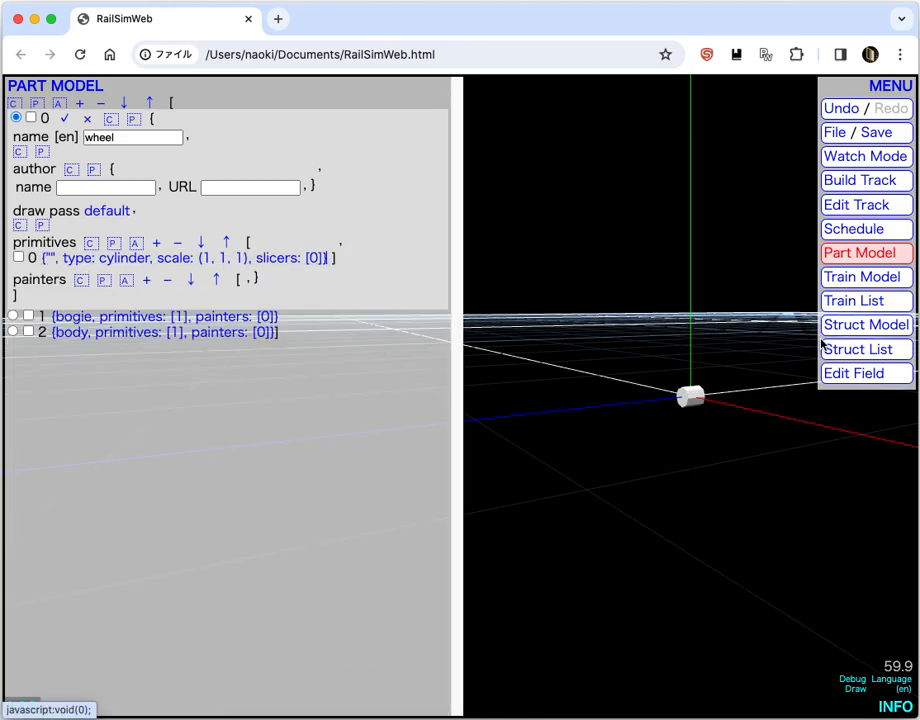
left_click(835, 279)
left_click_drag(800, 355, 667, 465)
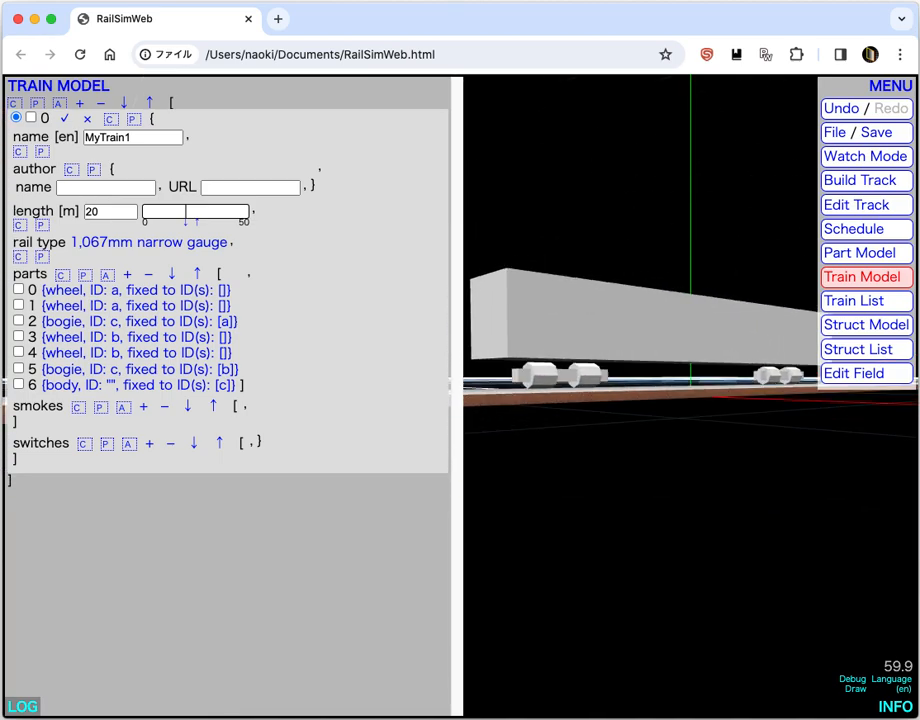
Rotate the wheel model's cylinder 90 about Y and check its orientation on MyTrain1
left_click(860, 253)
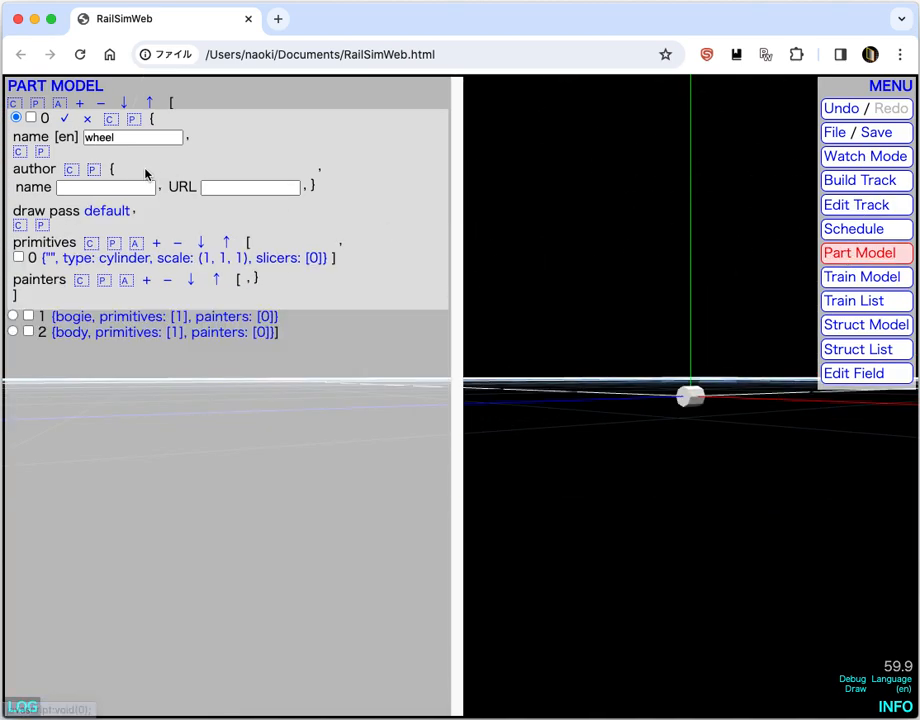
left_click(135, 260)
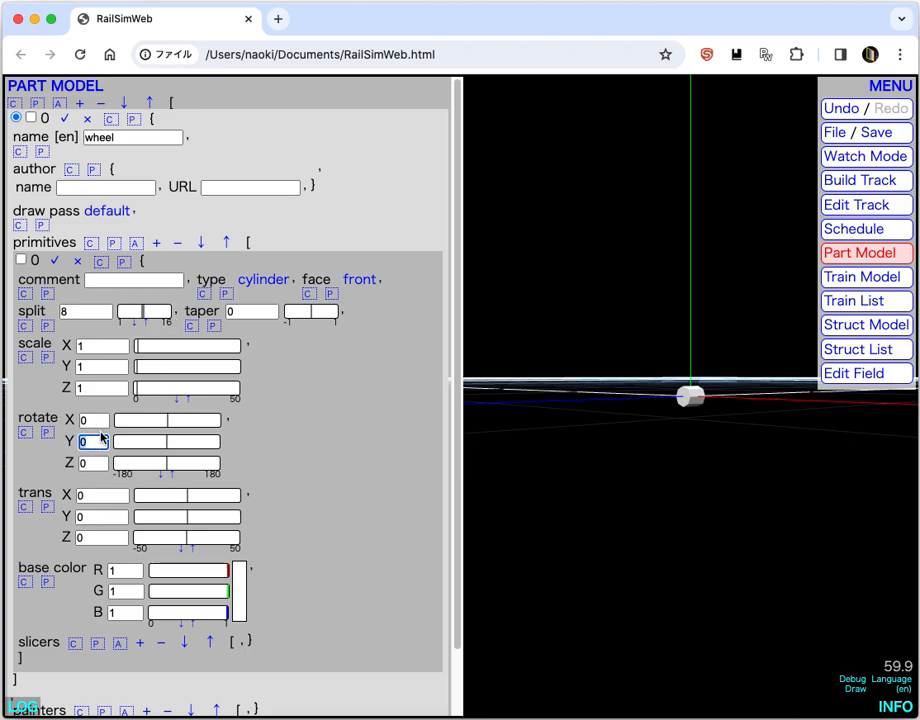
type("90")
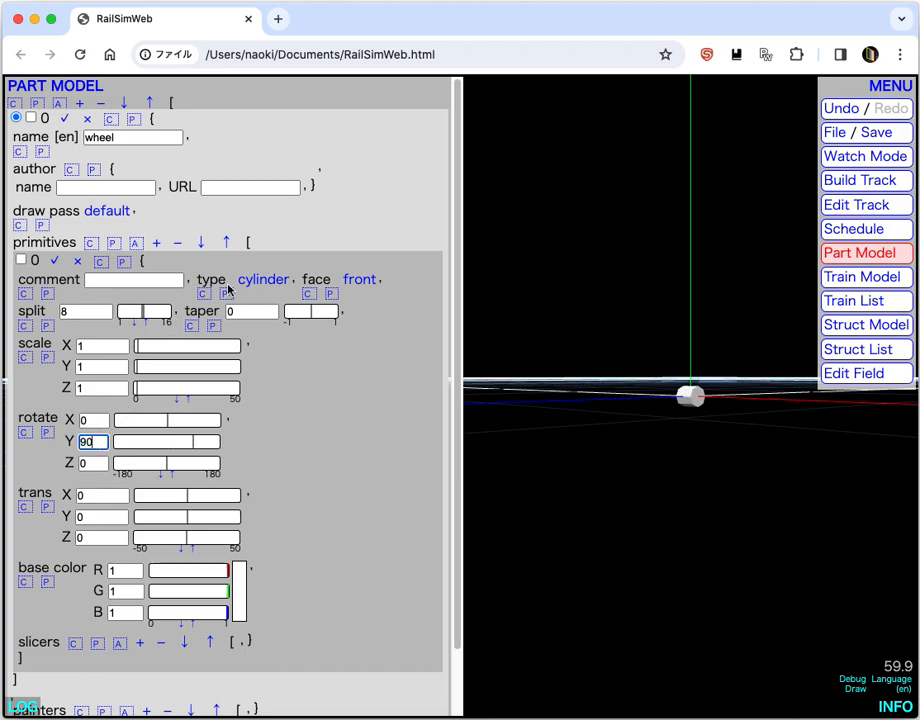
left_click(857, 278)
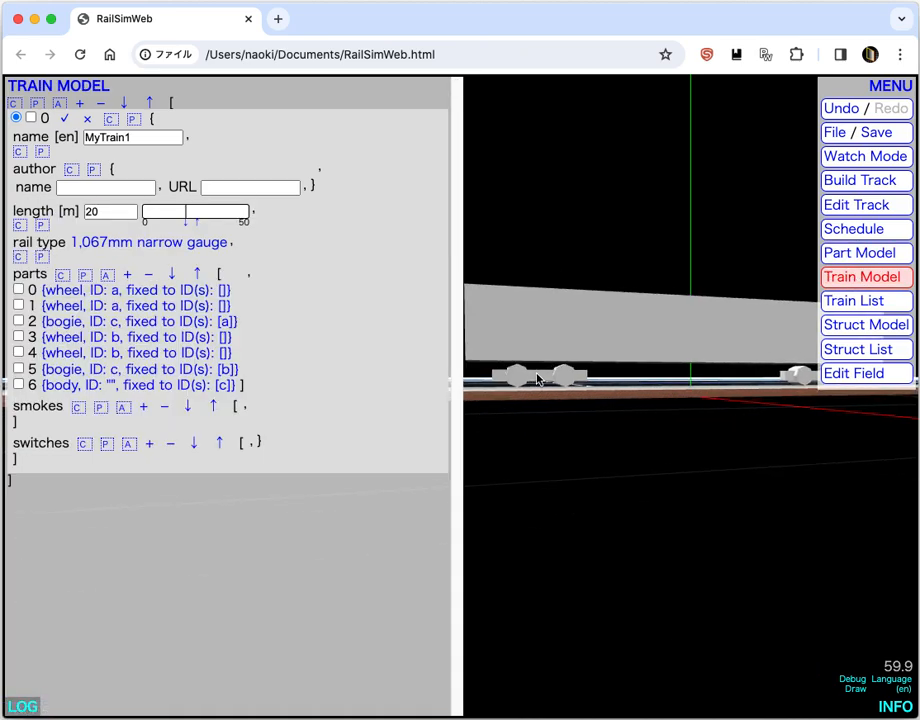
Give the wheel's cylinder a Z scale of 0.2, an X translation of 0.5 and a taper of -0.06
left_click(868, 253)
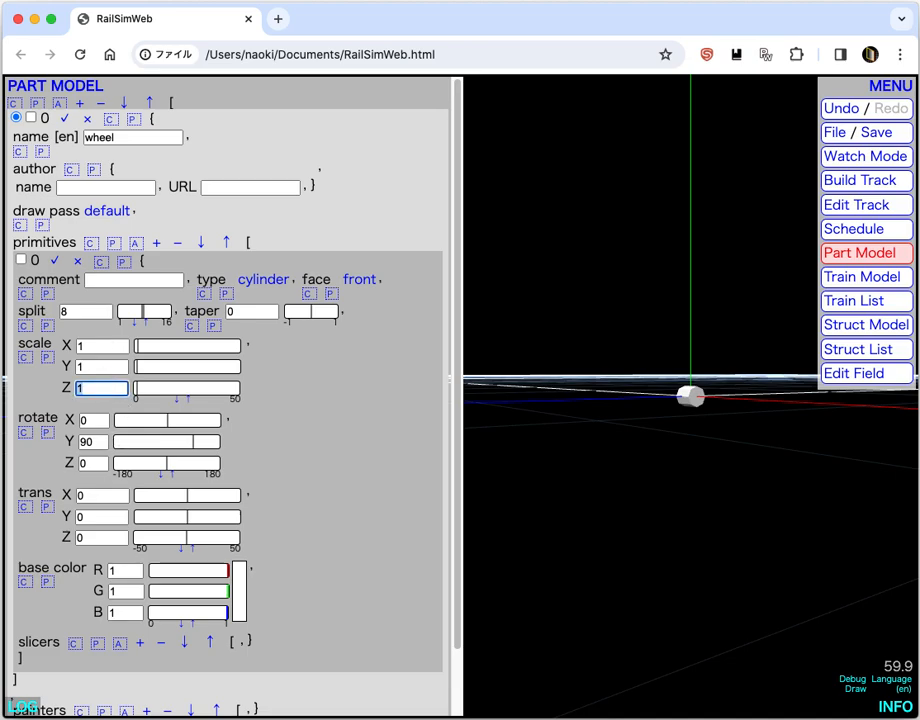
left_click_drag(697, 397, 724, 482)
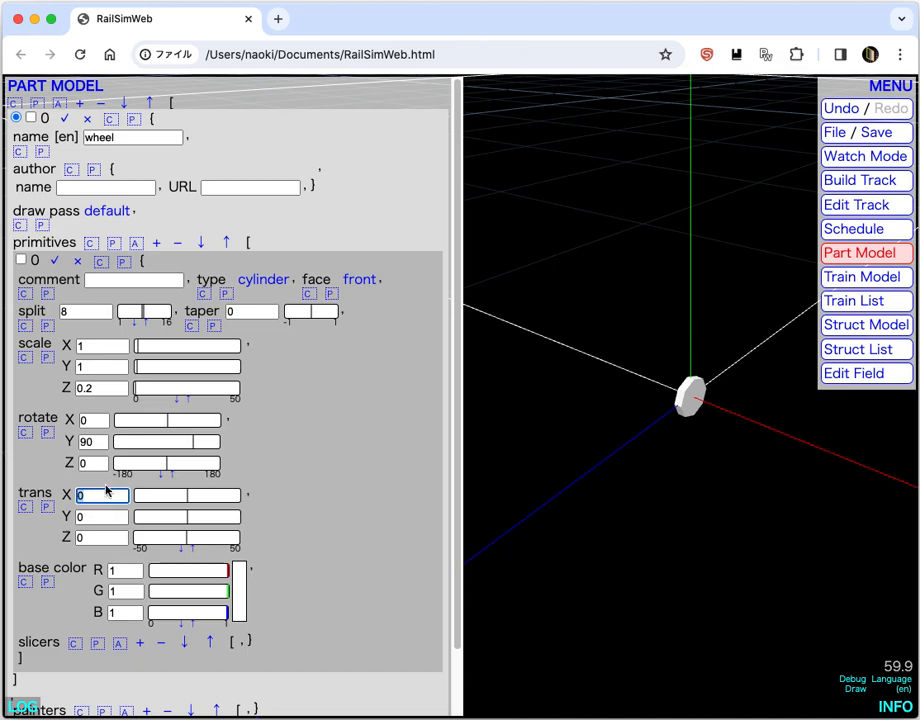
type(".5")
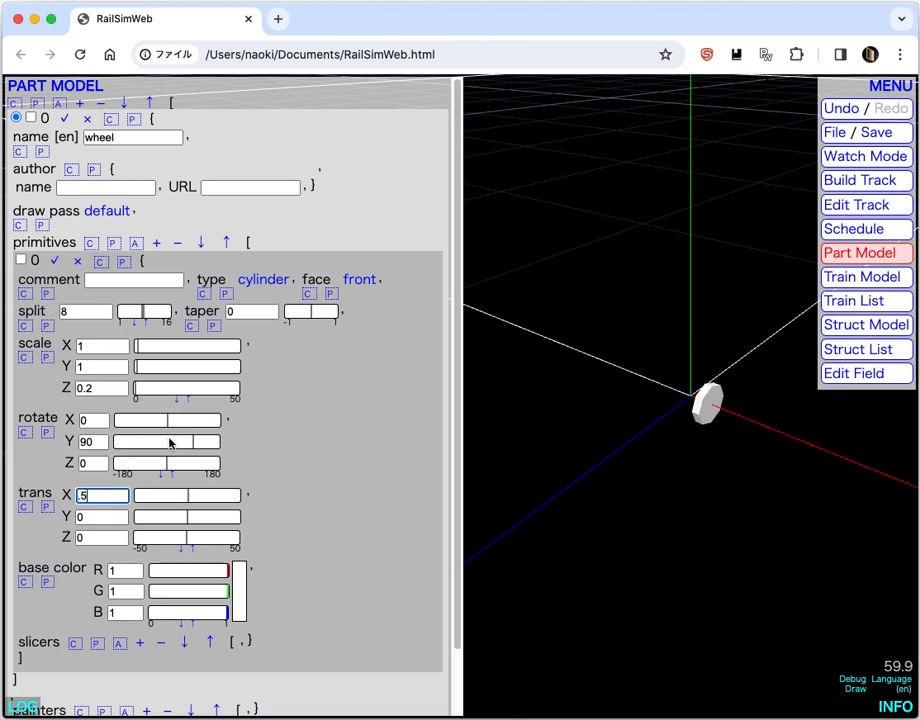
left_click_drag(311, 318, 307, 318)
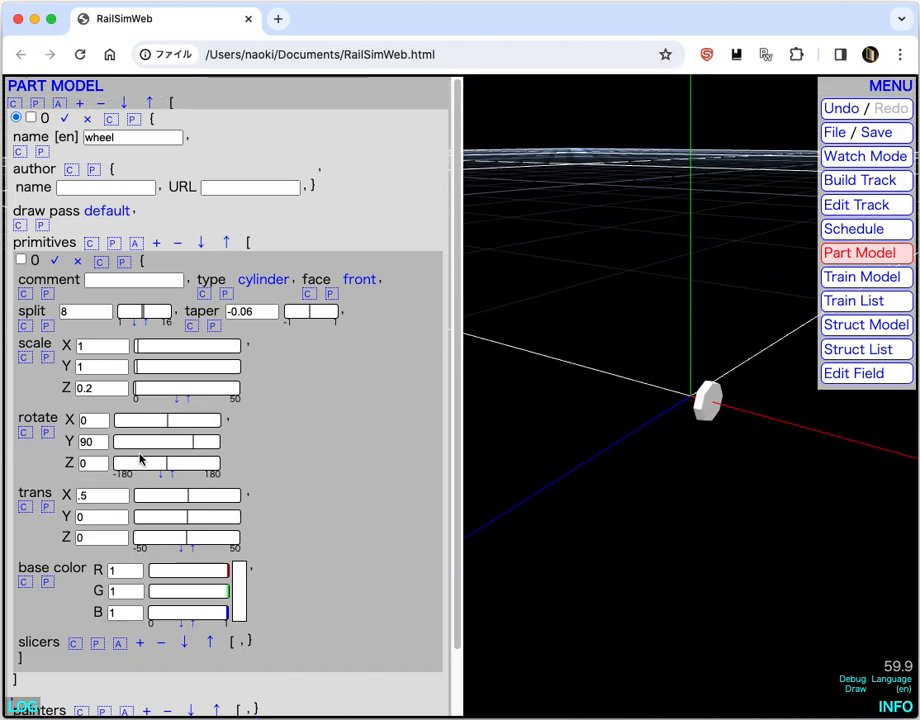
left_click(55, 260)
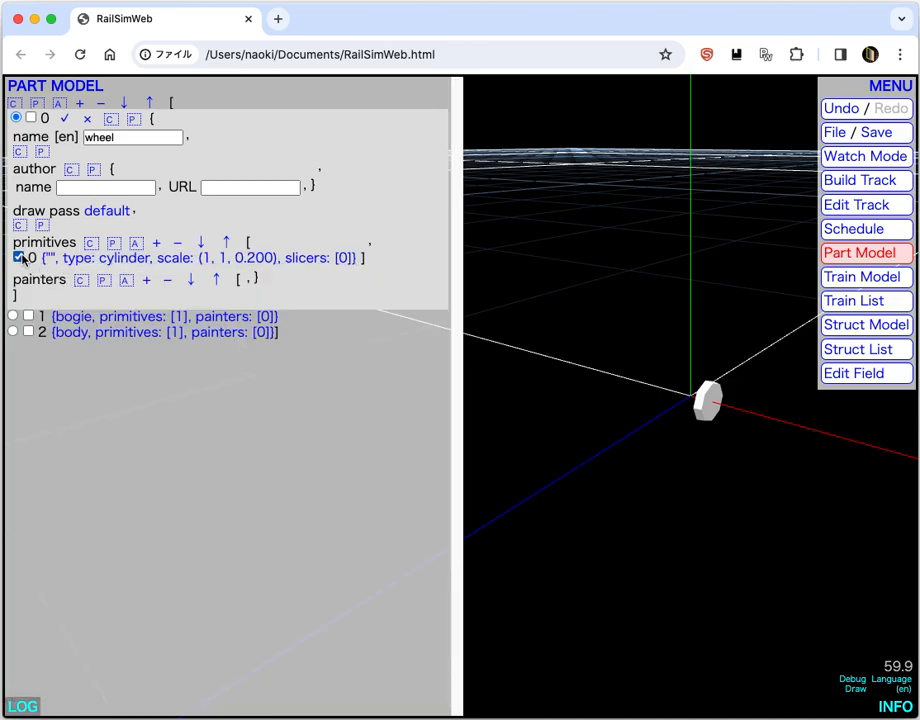
Duplicate the wheel's cylinder primitive, translate the copy to X -0.5 and set its taper to 0.06
left_click(90, 243)
left_click(113, 243)
left_click(128, 276)
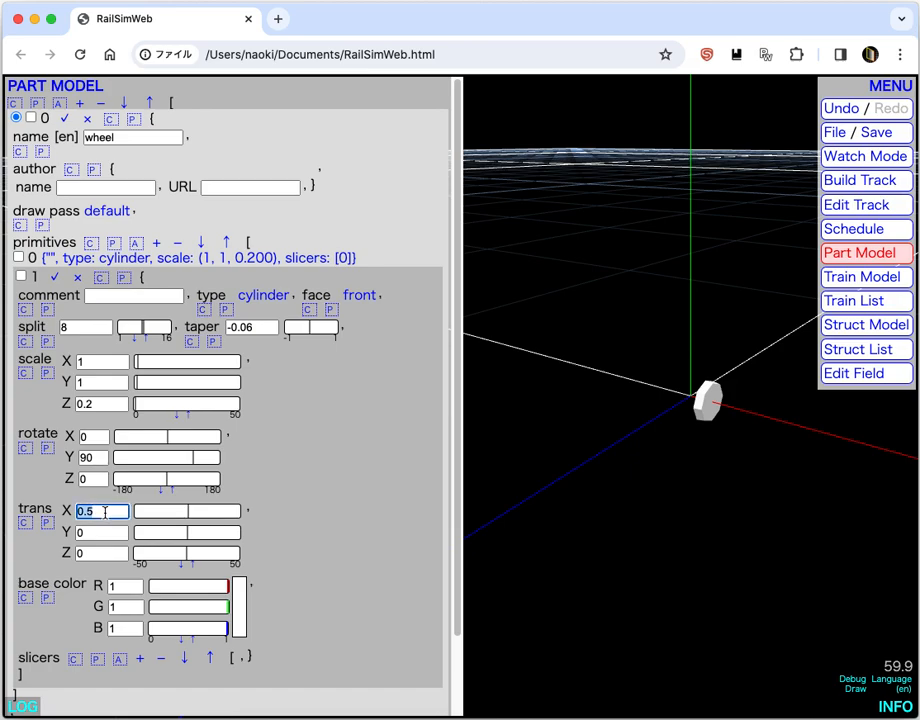
type("-")
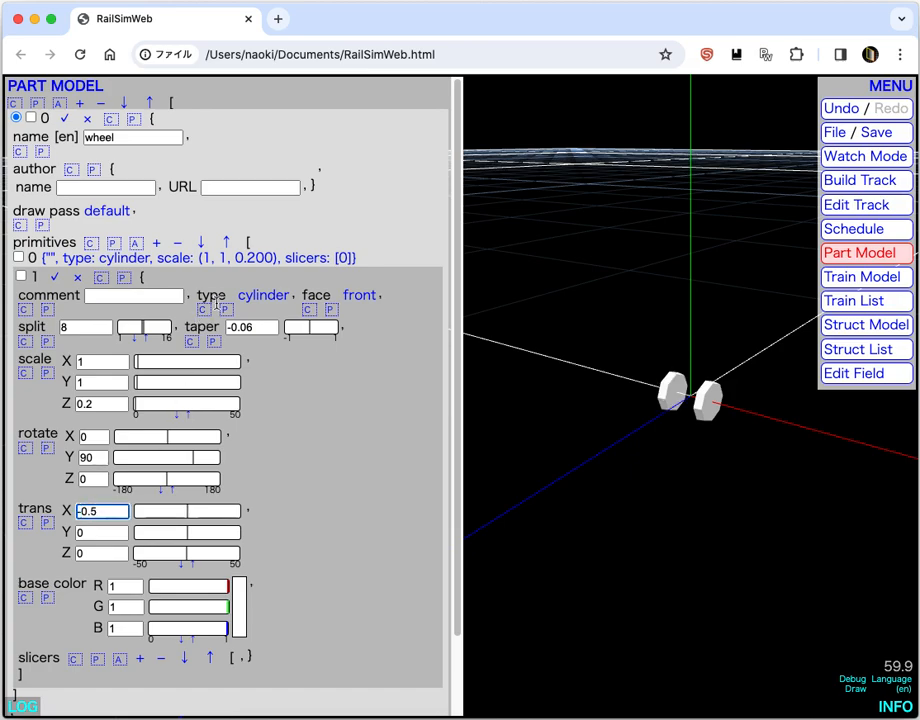
left_click(252, 327)
type("0.06")
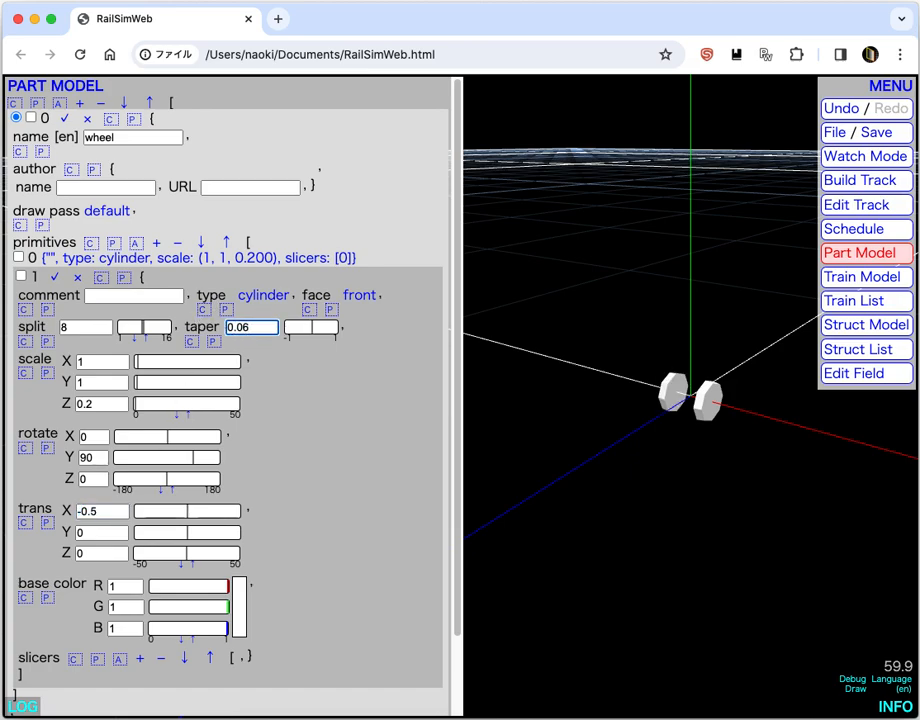
left_click(56, 278)
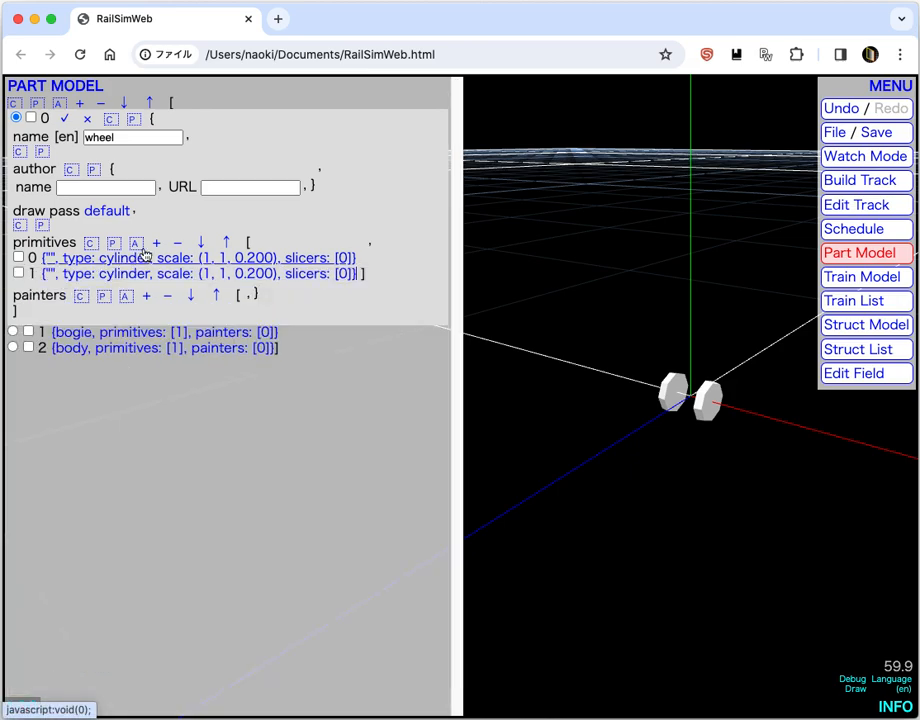
Add a third primitive to the wheel model, make it a cylinder and rotate it 90 about Y
left_click(156, 243)
left_click(127, 291)
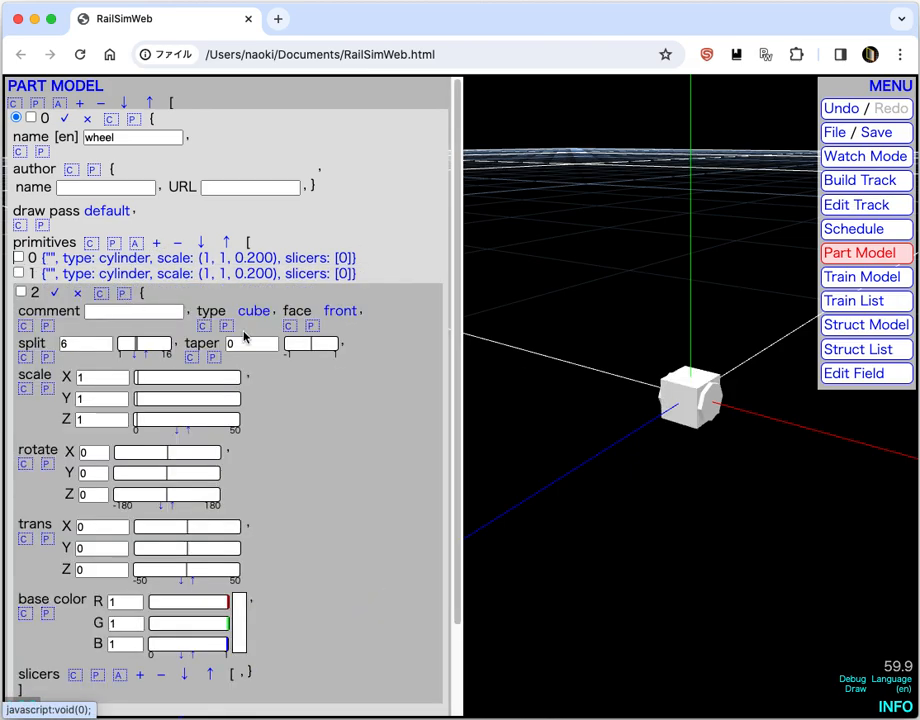
left_click(254, 313)
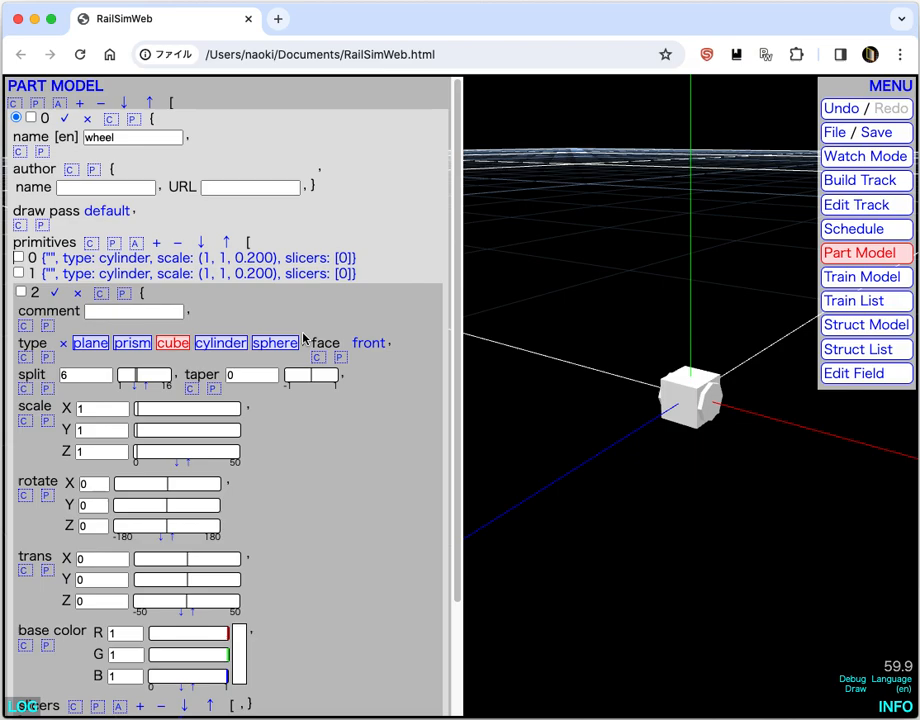
left_click(220, 342)
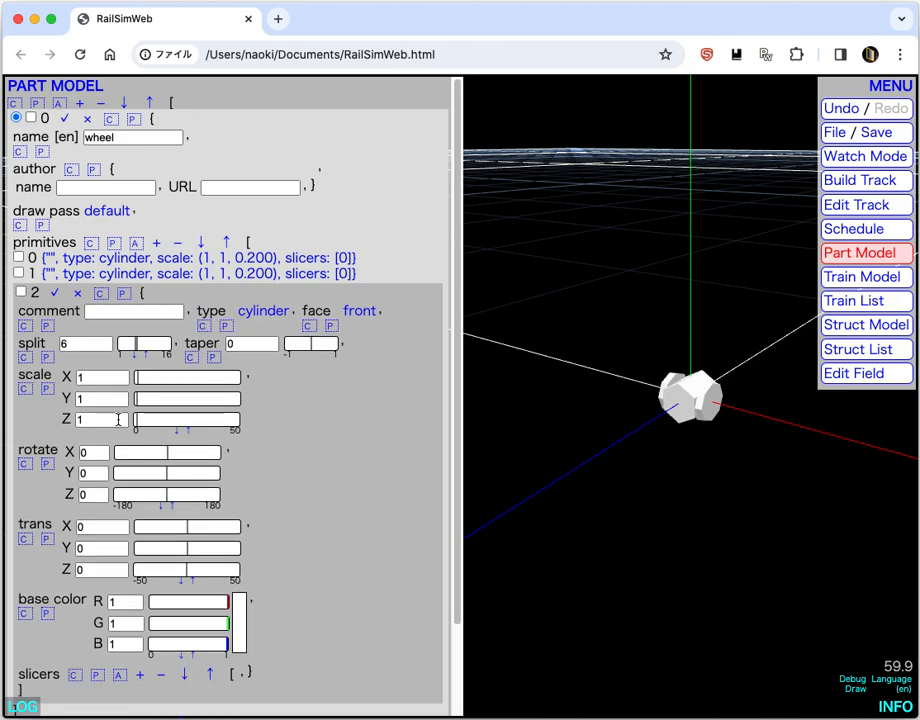
type("90")
Scale the wheel's new axle cylinder to X 0.2, Y 0.2 and Z 1.5, and close the wheel model
left_click(111, 377)
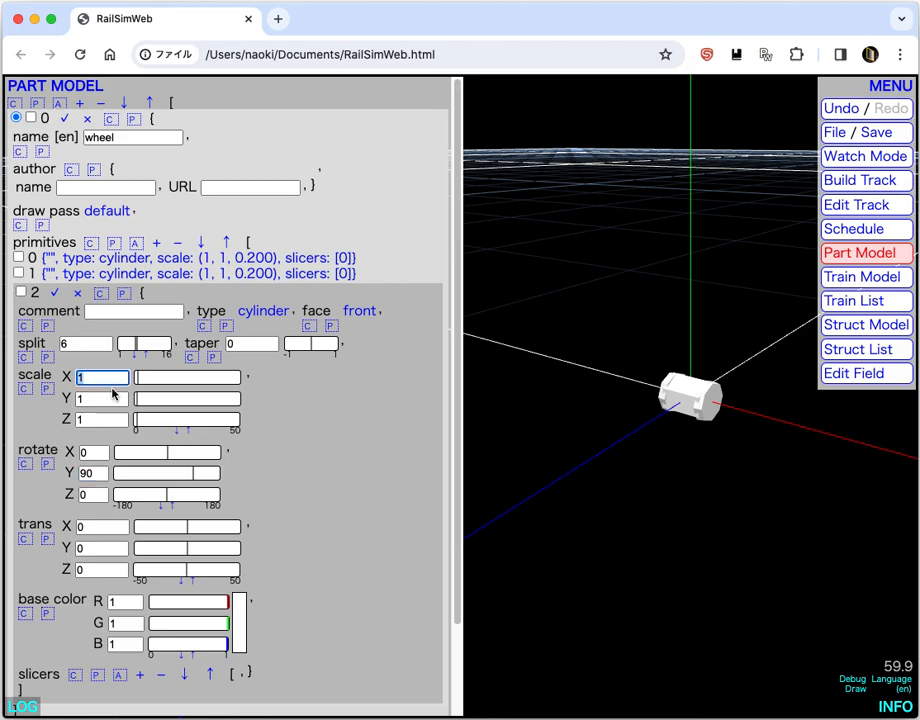
type("2")
left_click(108, 399)
type(".2")
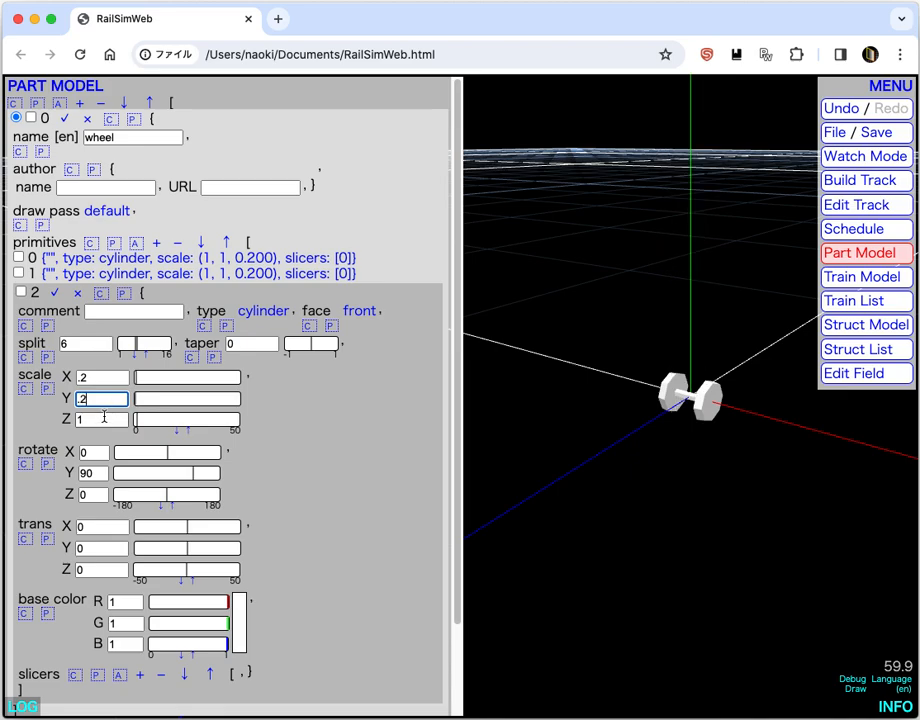
left_click(105, 418)
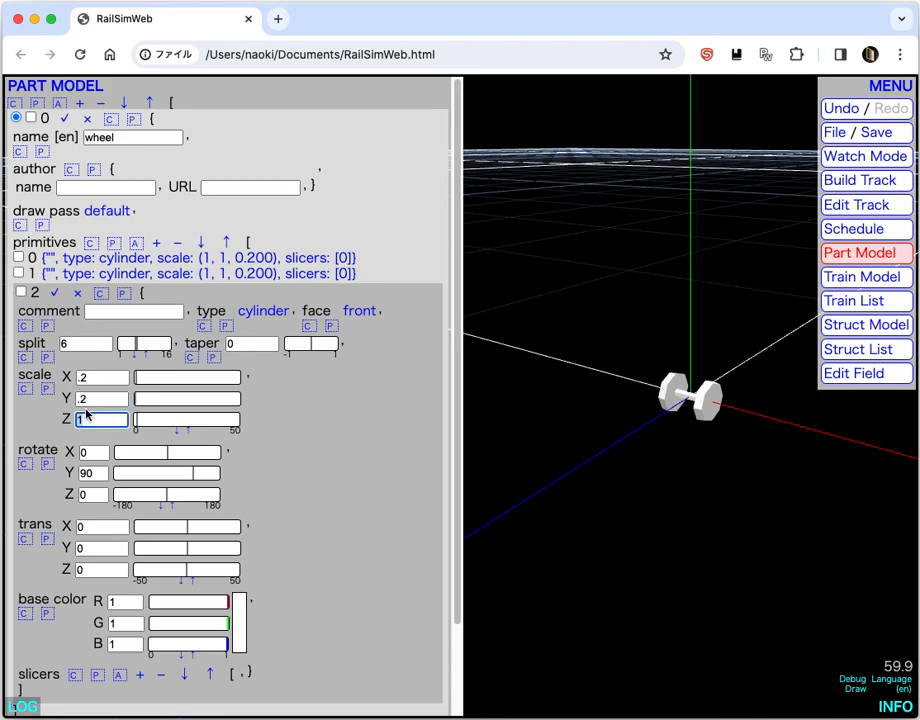
left_click_drag(719, 382, 668, 312)
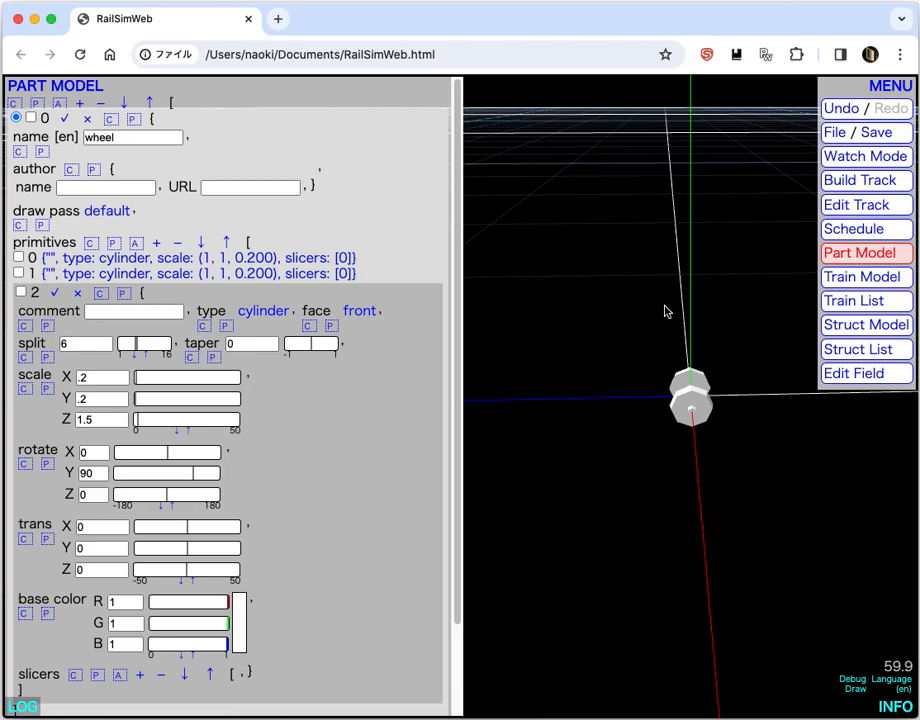
left_click(67, 119)
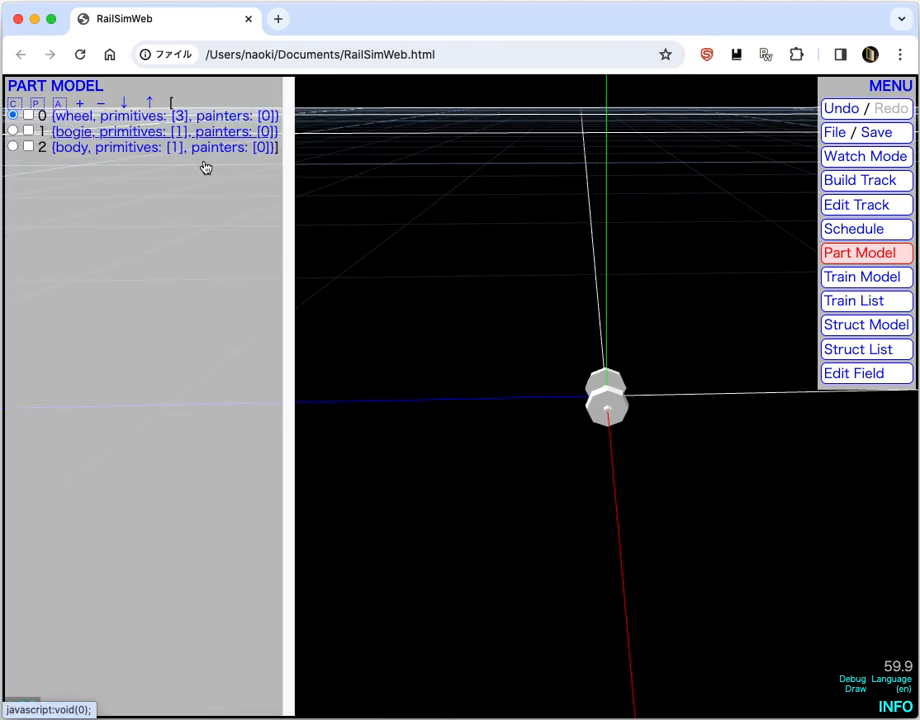
Inspect the wheels and axles under MyTrain1 in the train model view and on the running train
left_click(832, 279)
left_click_drag(589, 470, 537, 447)
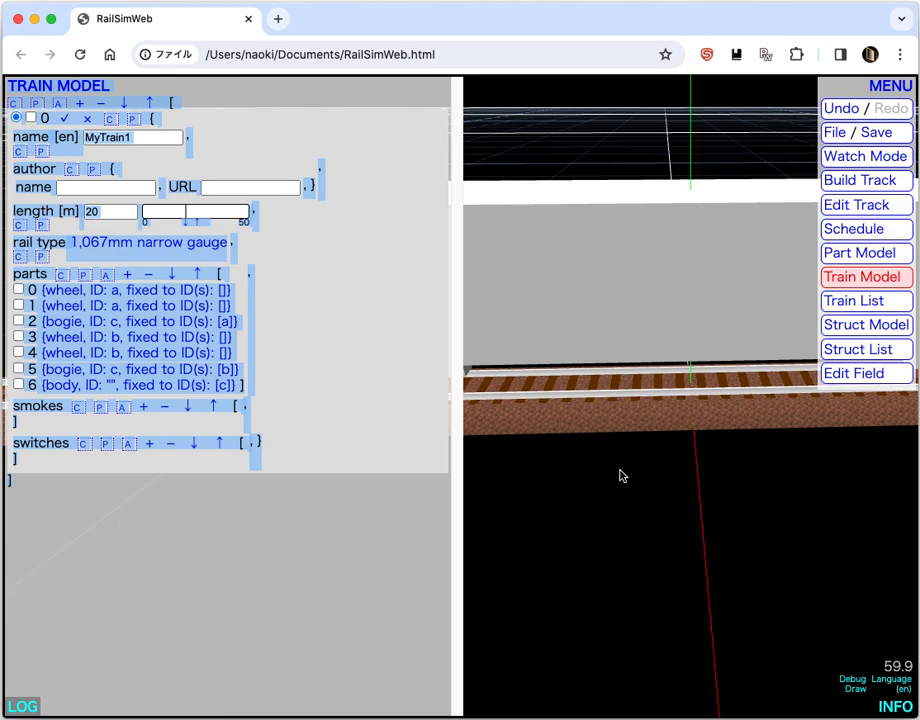
left_click_drag(591, 511, 669, 434)
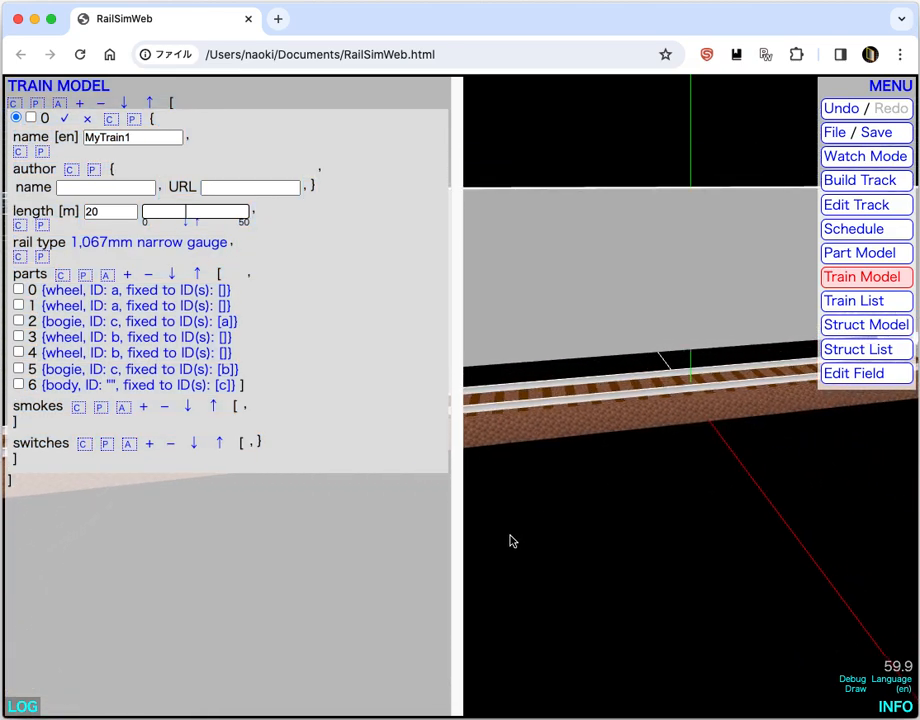
left_click_drag(510, 541, 591, 500)
right_click_drag(685, 441, 805, 433)
scroll(669, 476, "up", 5)
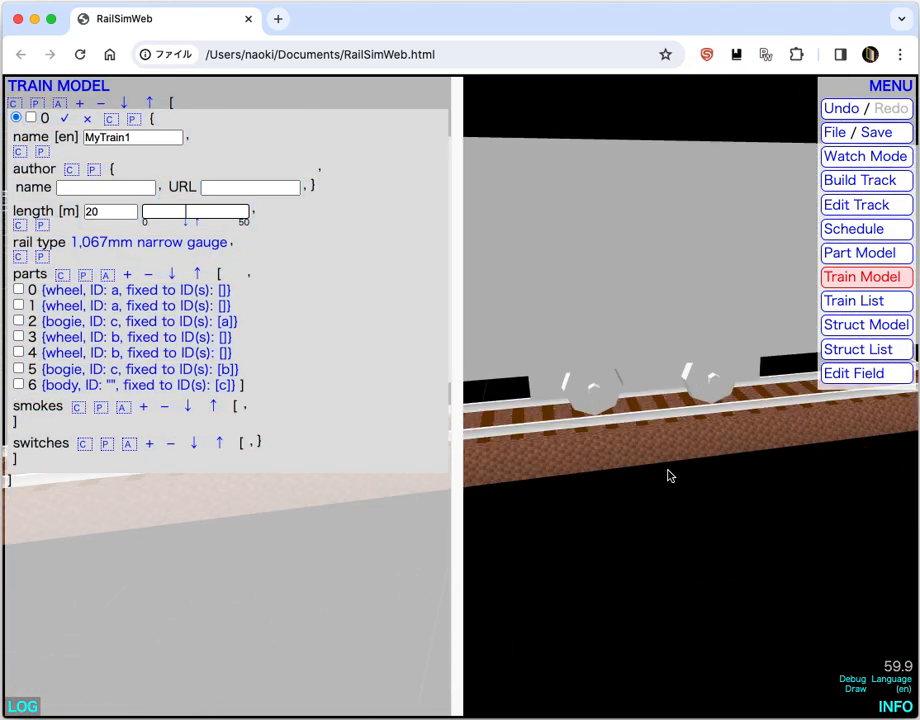
left_click_drag(657, 516, 684, 482)
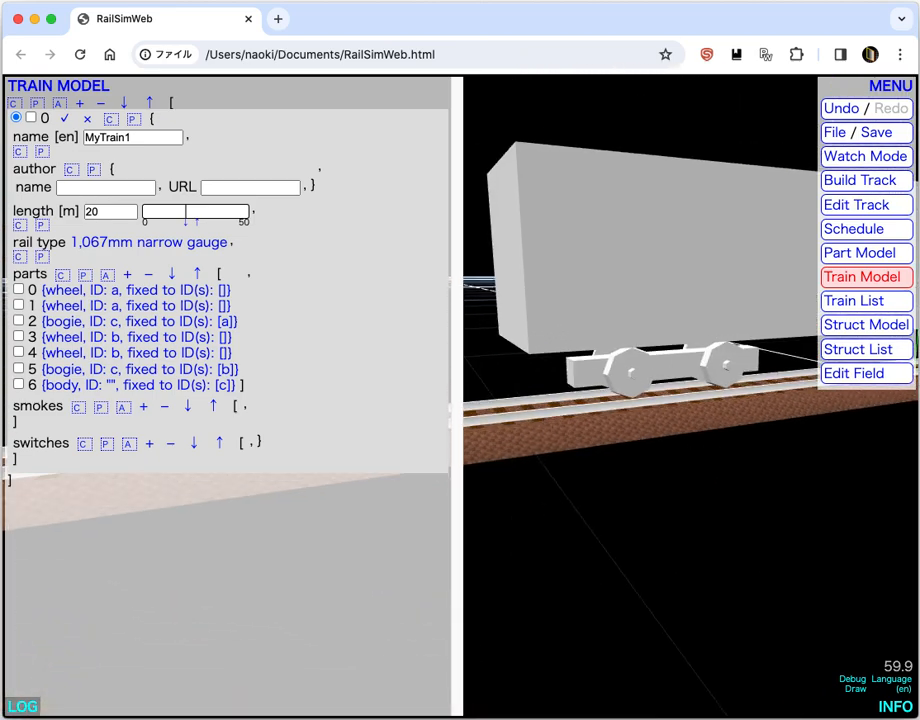
left_click(859, 158)
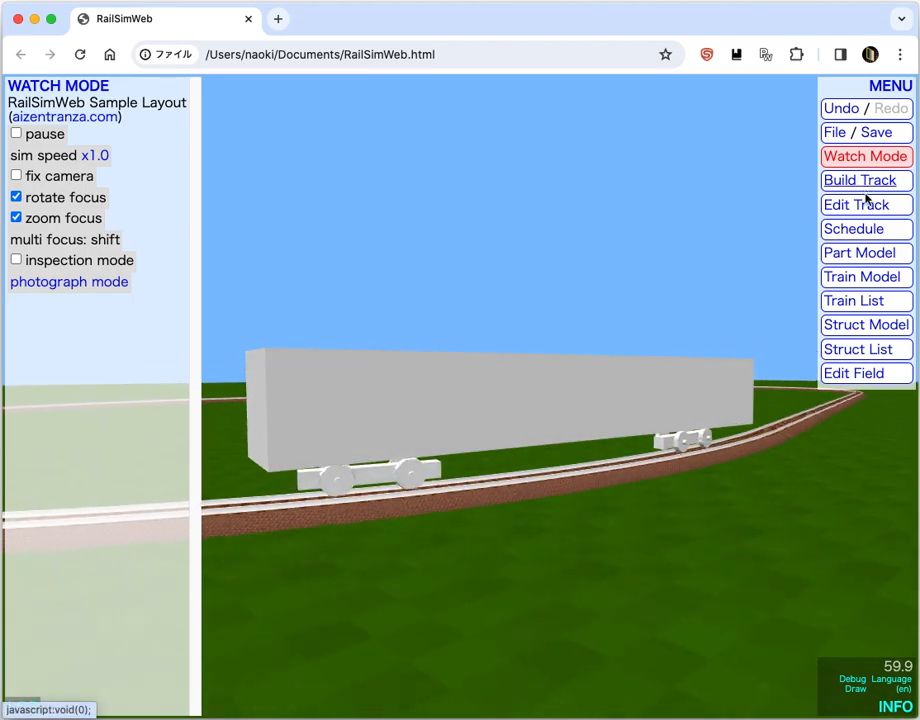
Add an erase-type slicer to the body part model's cube primitive and open its settings
left_click(861, 254)
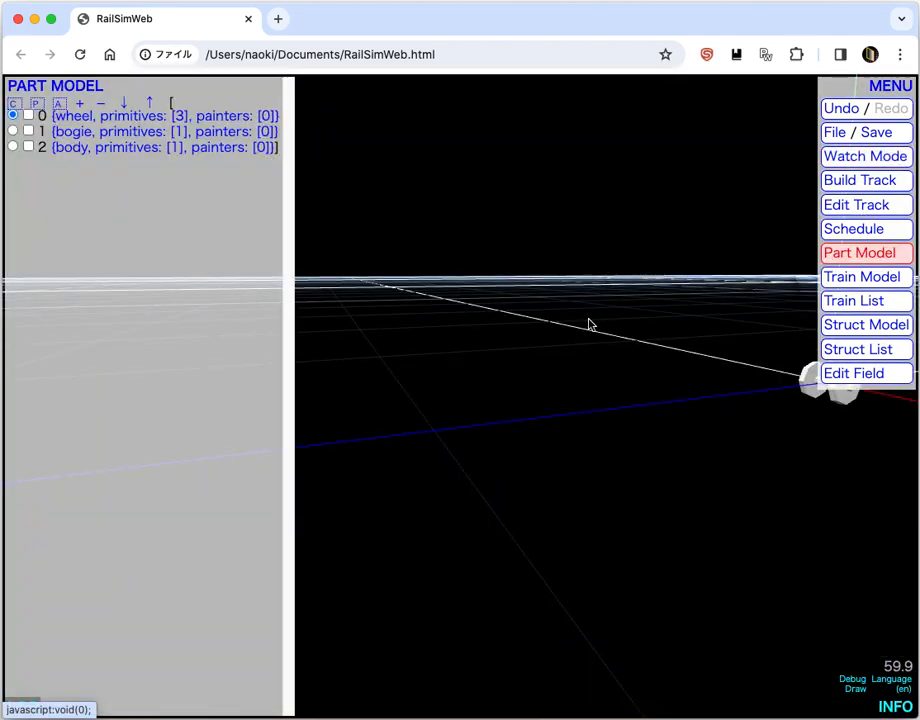
left_click(137, 148)
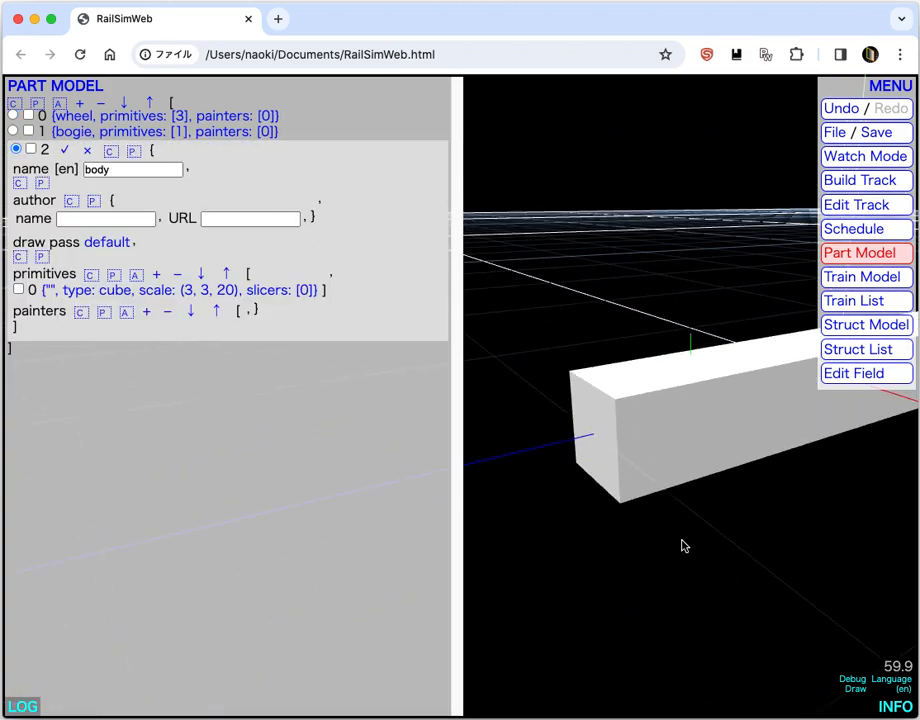
left_click(117, 296)
scroll(249, 374, "down", 2)
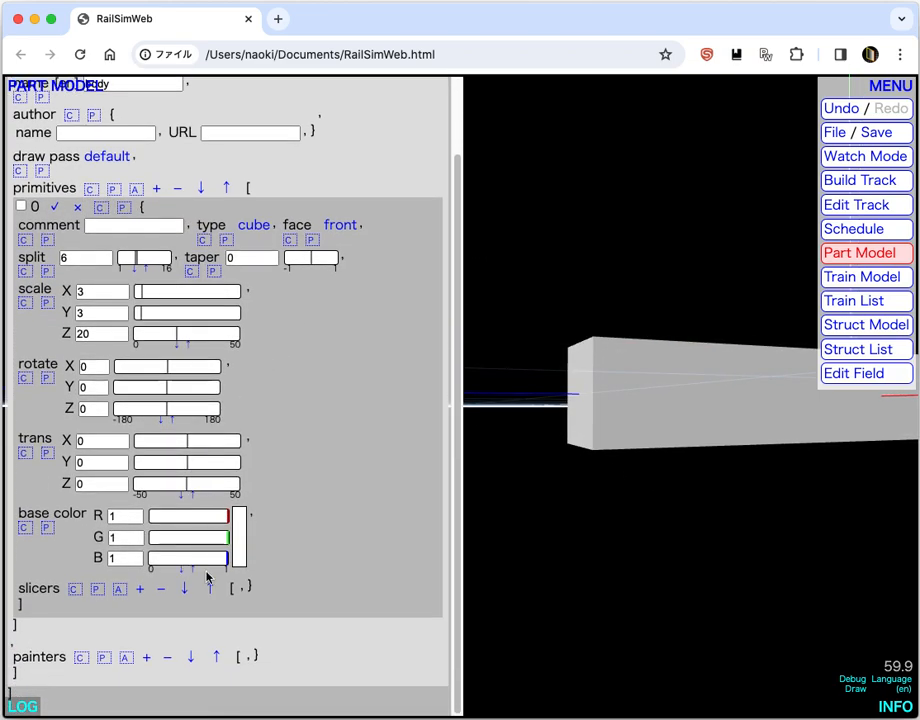
left_click_drag(741, 527, 755, 615)
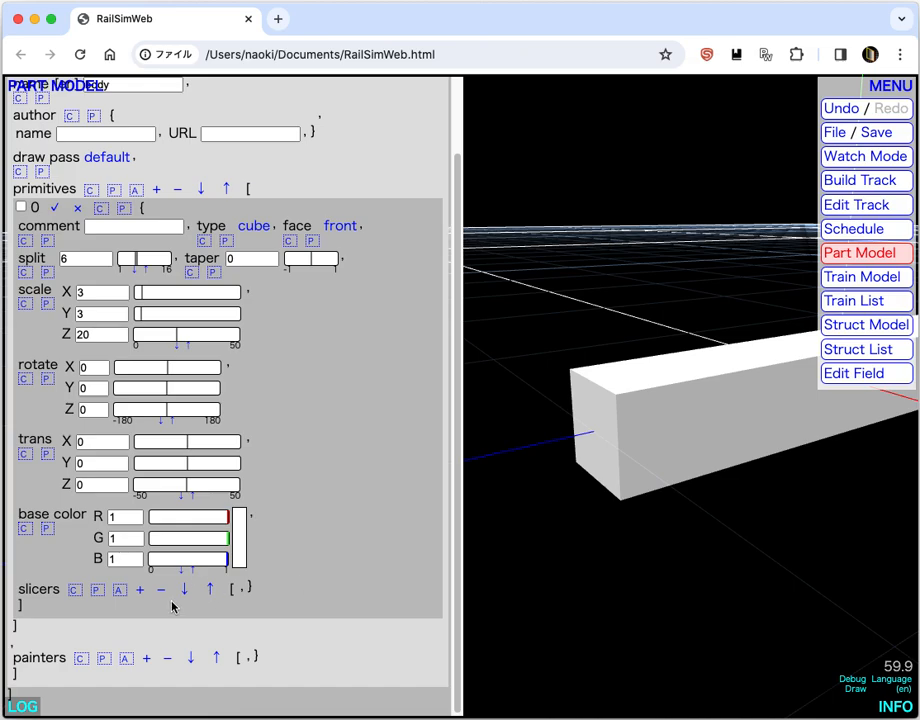
left_click(141, 590)
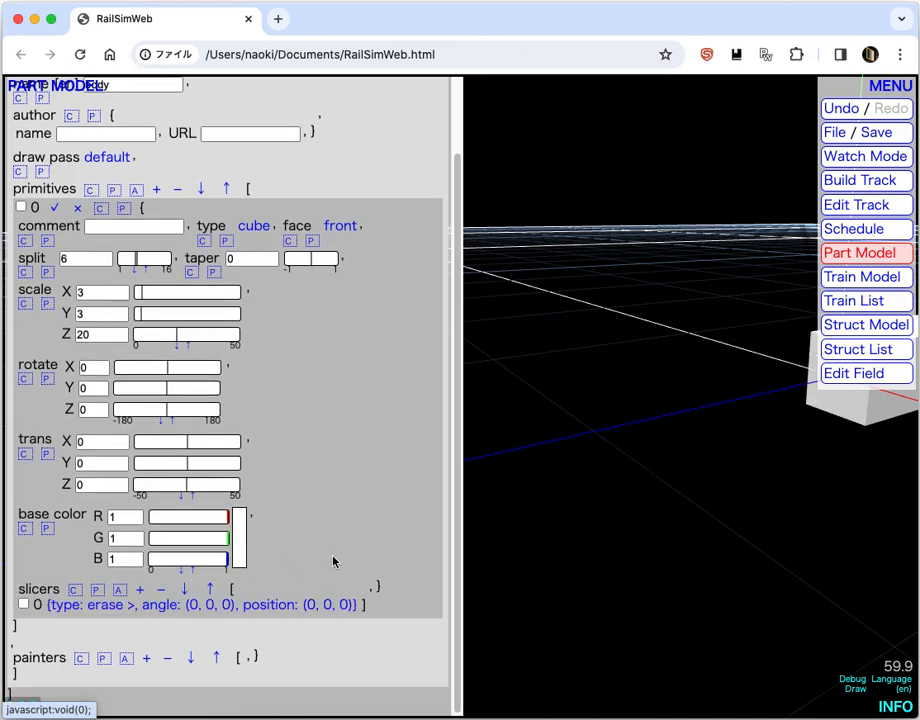
left_click_drag(600, 550, 853, 525)
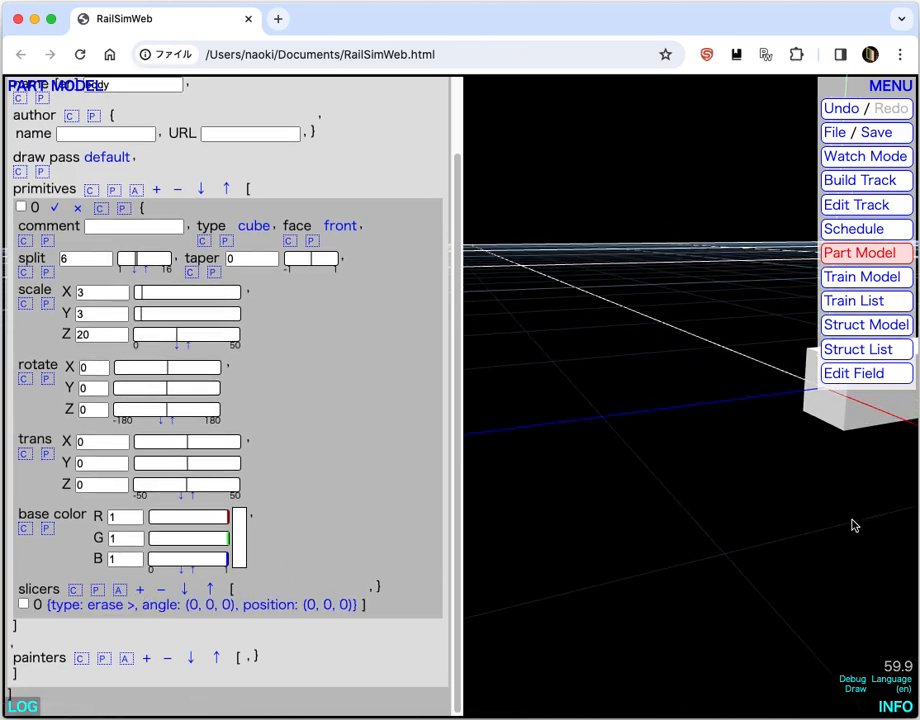
left_click(144, 606)
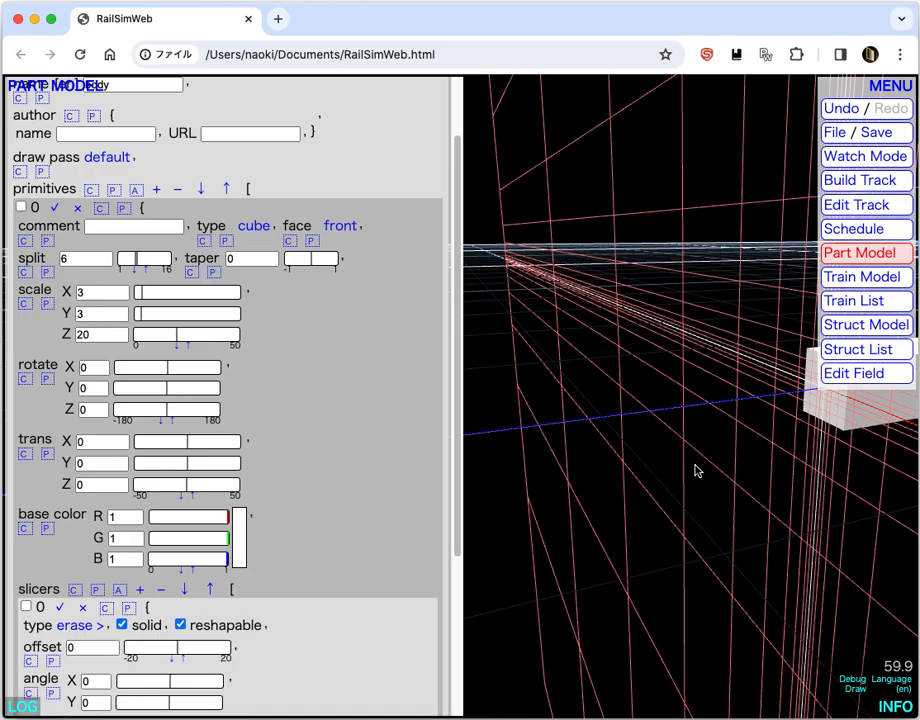
left_click_drag(703, 576, 674, 495)
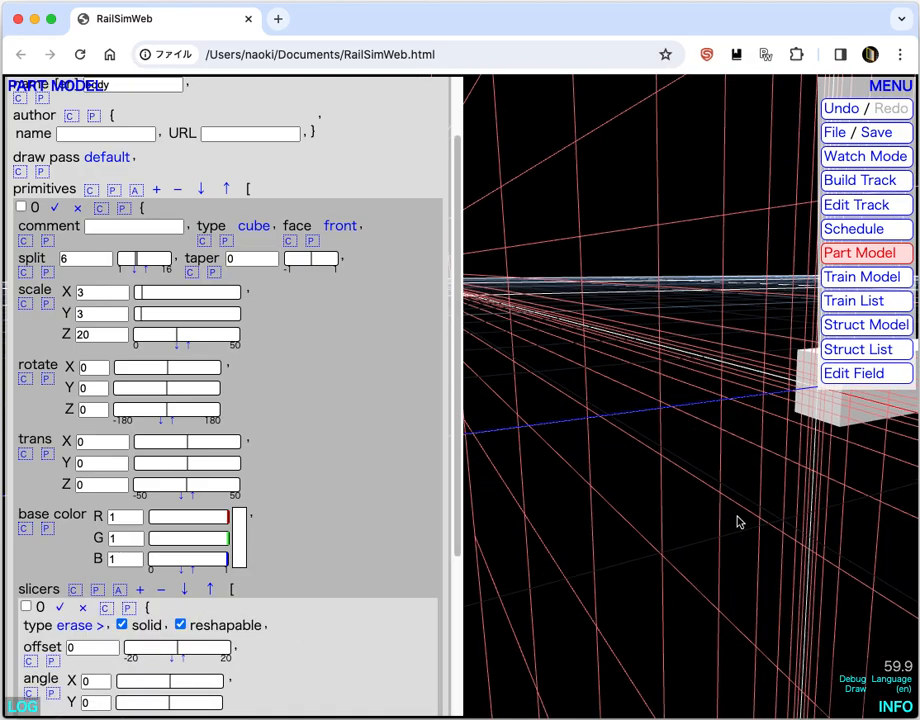
left_click_drag(755, 517, 557, 557)
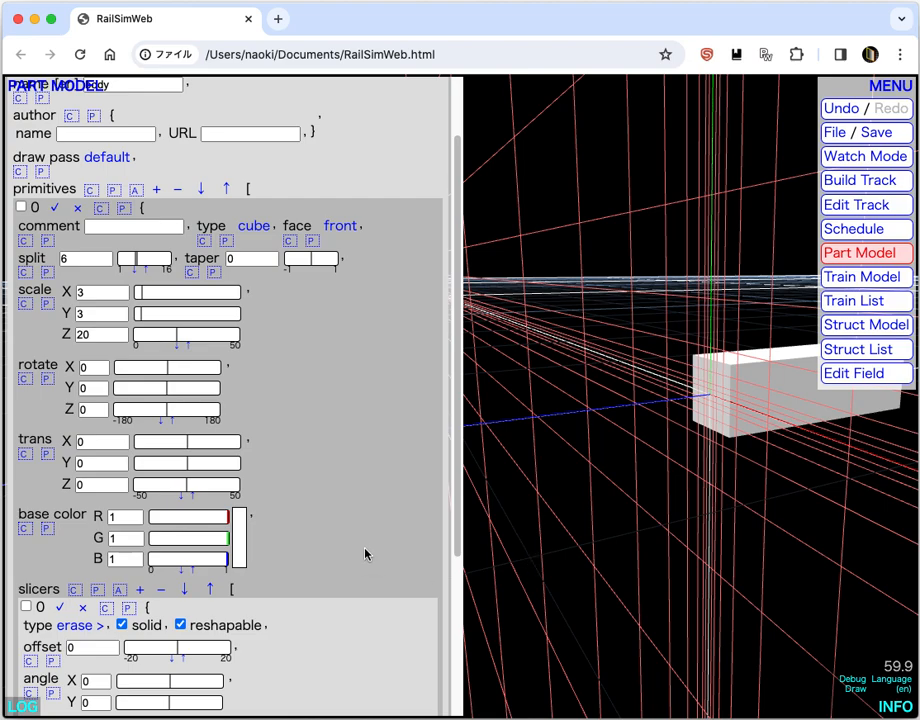
Set the body slicer's X angle to 38 and its Z position to about 9.2, and close the body model
scroll(365, 554, "down", 5)
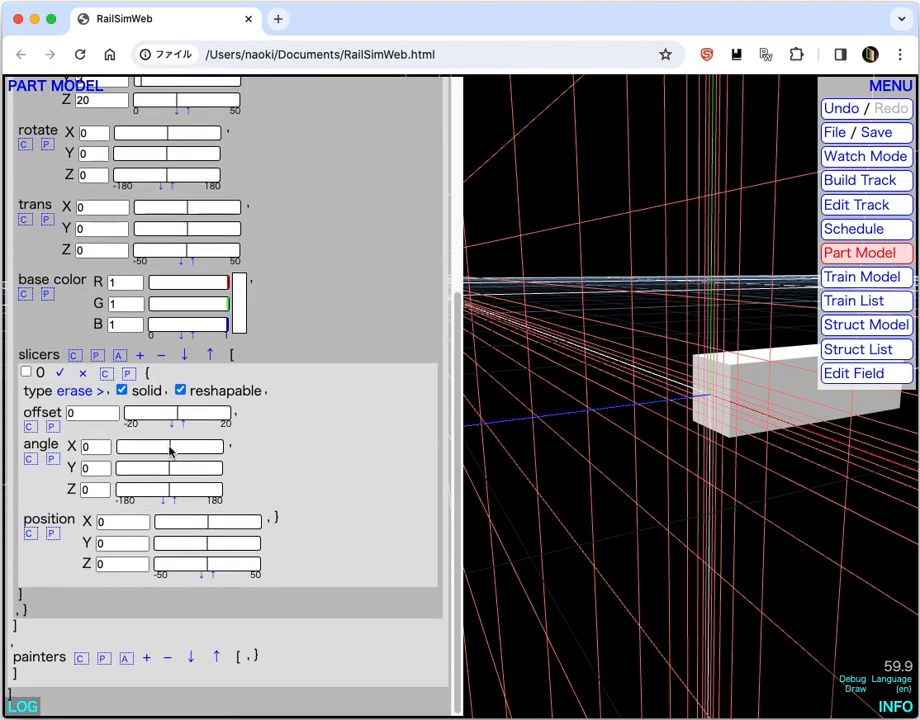
left_click_drag(169, 451, 175, 452)
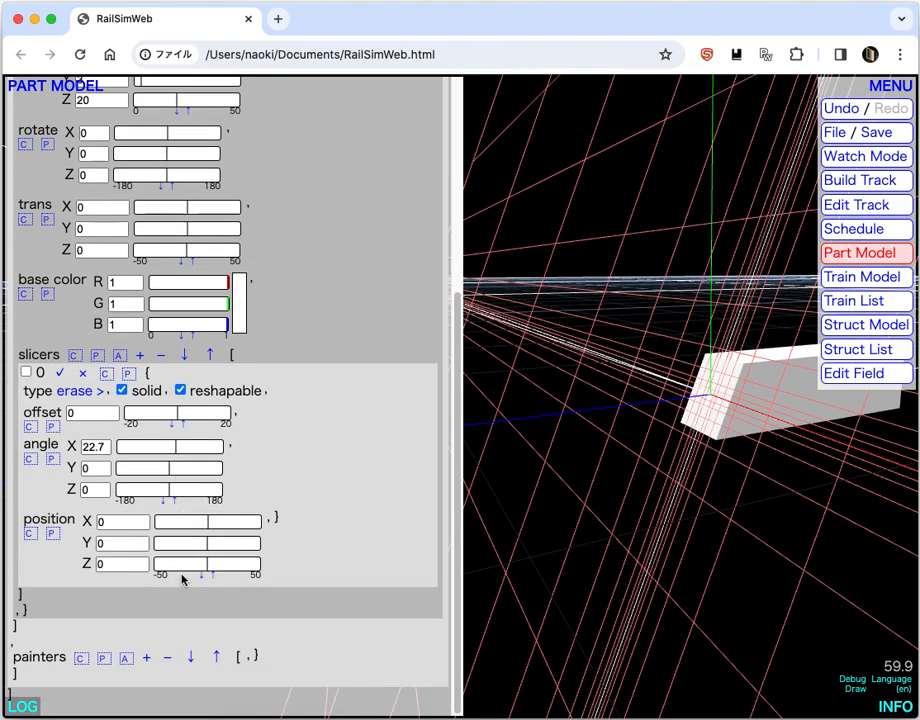
left_click_drag(205, 569, 219, 568)
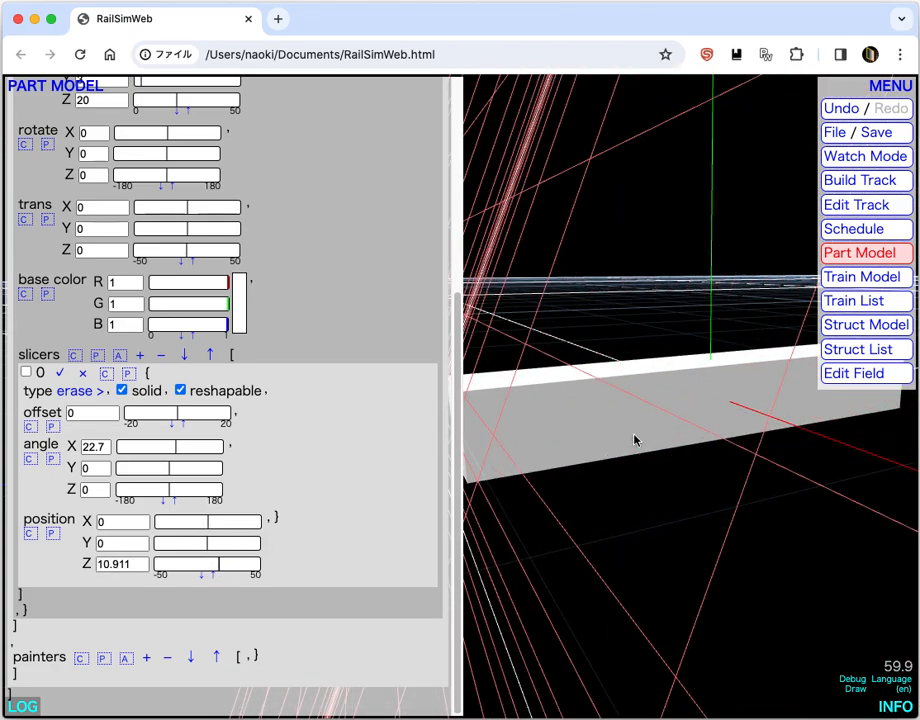
left_click_drag(589, 513, 540, 515)
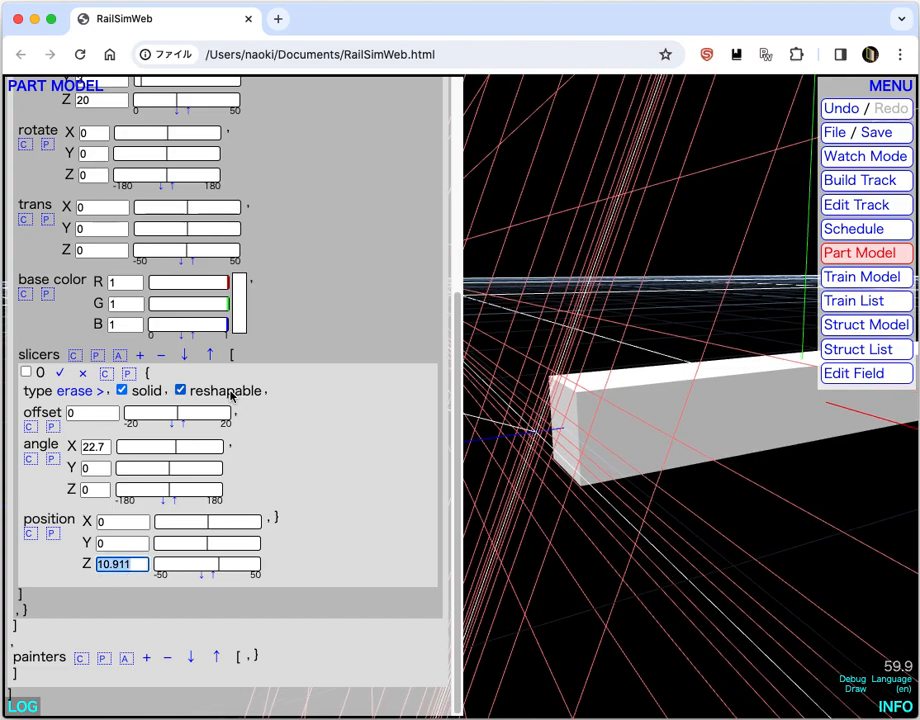
type("10")
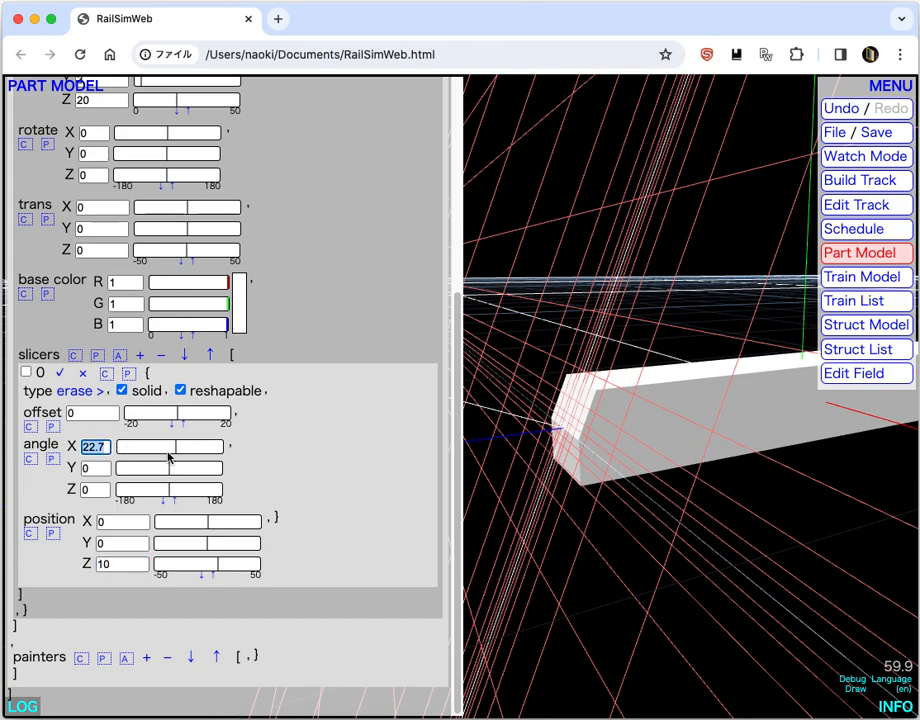
left_click_drag(168, 457, 181, 449)
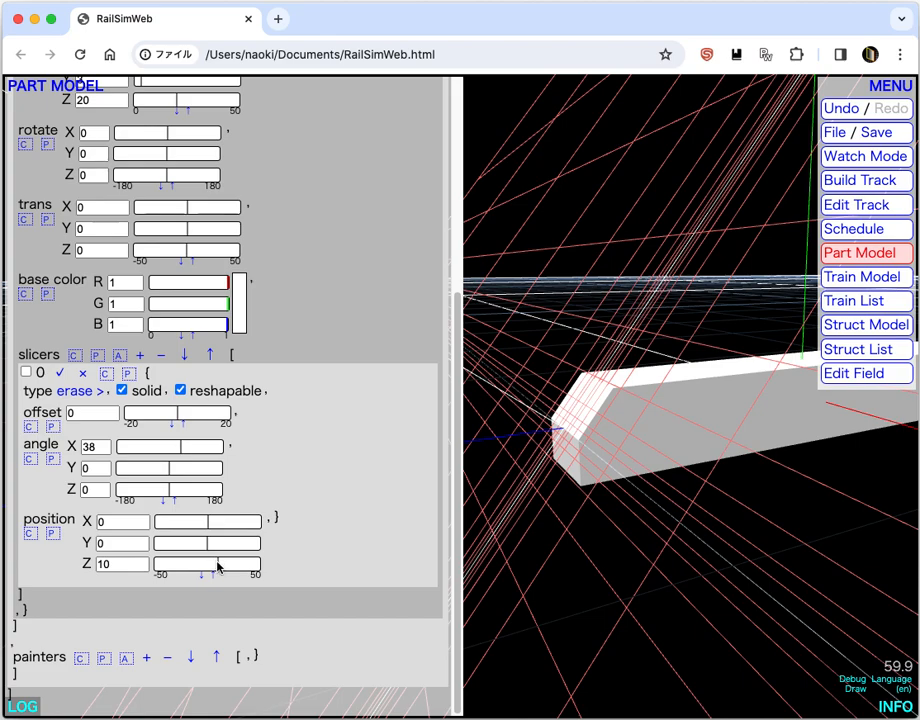
left_click_drag(218, 567, 218, 567)
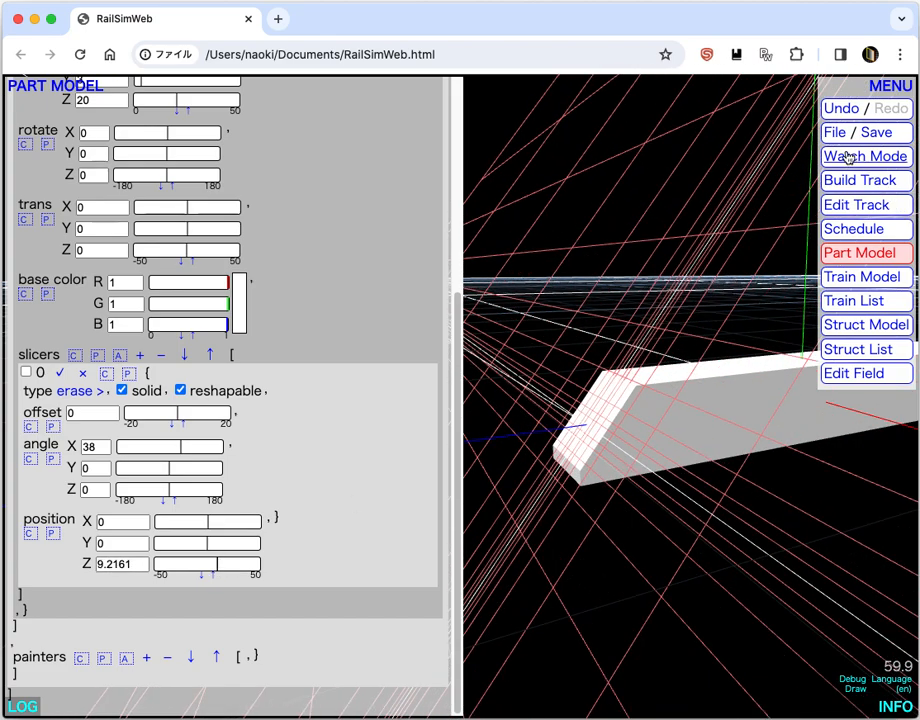
scroll(65, 210, "up", 5)
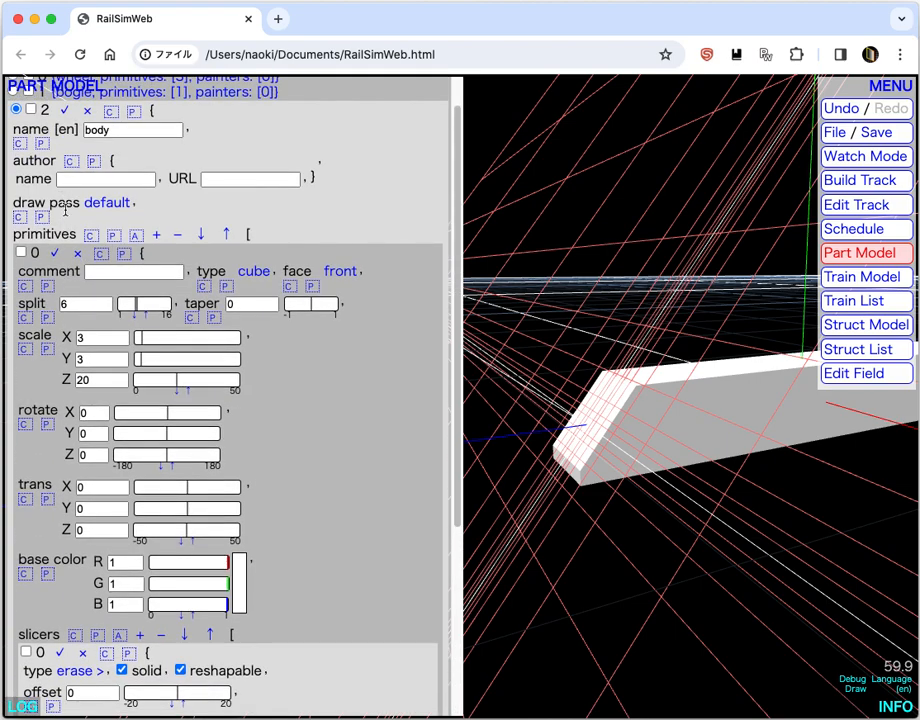
left_click(67, 111)
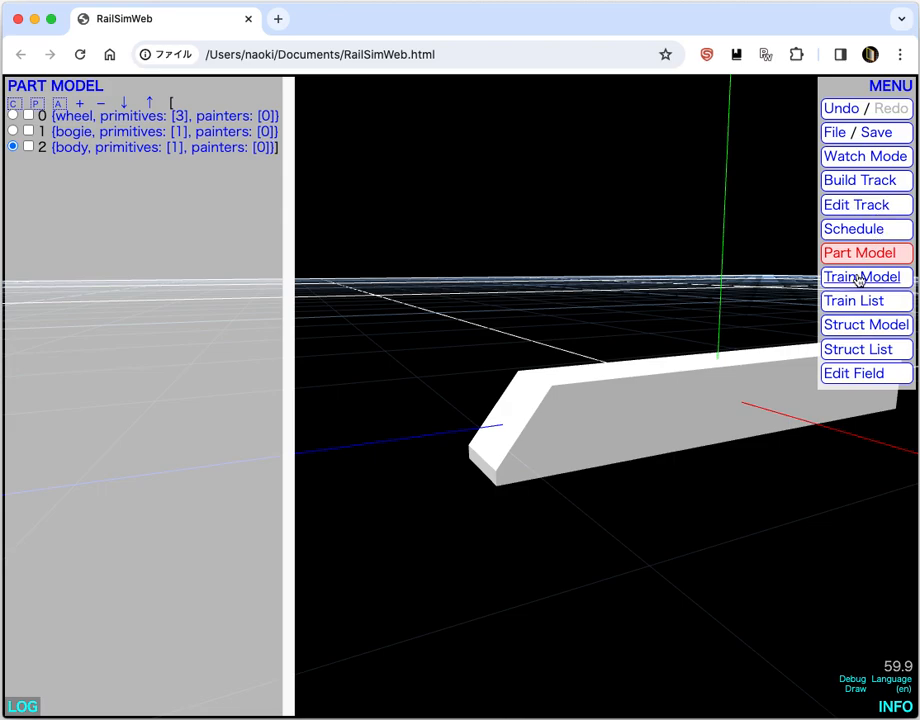
Watch the train run on the track and examine the sliced body from several sides
left_click(858, 160)
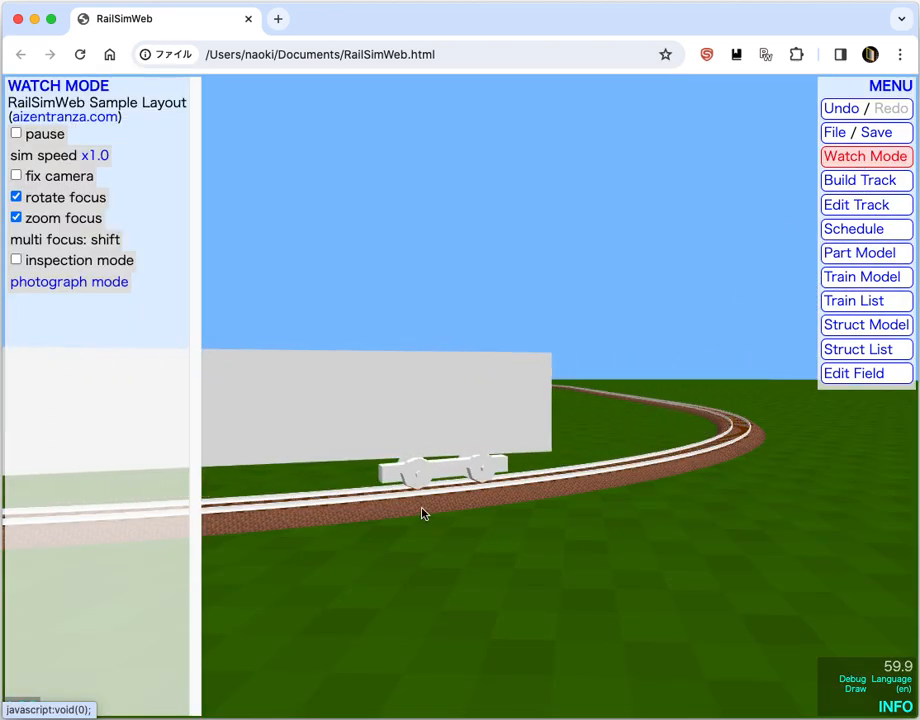
scroll(468, 540, "down", 5)
left_click_drag(468, 540, 643, 544)
scroll(431, 509, "up", 3)
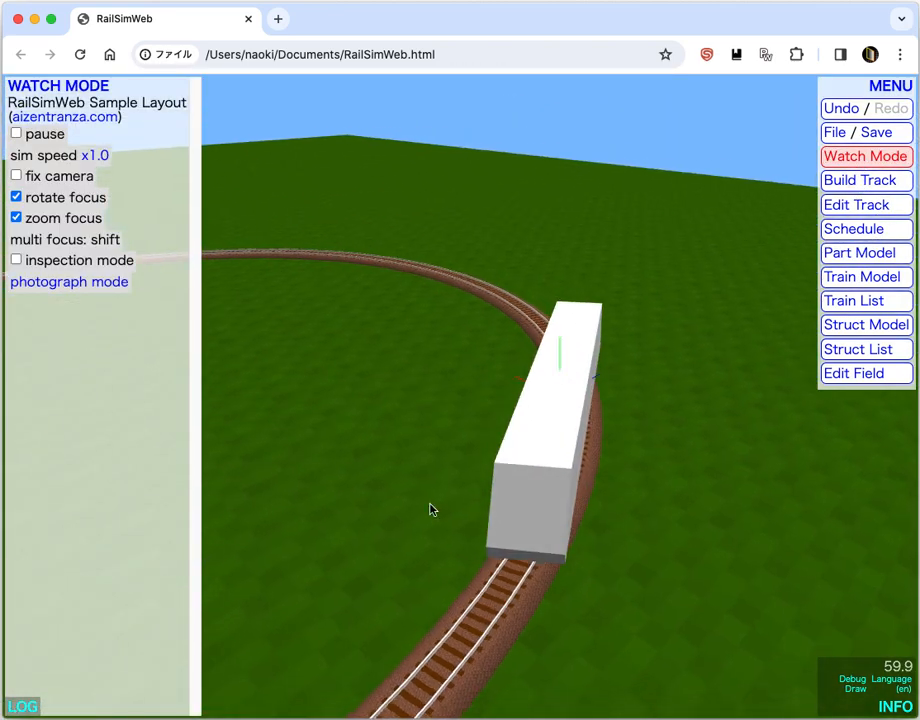
left_click_drag(431, 509, 418, 453)
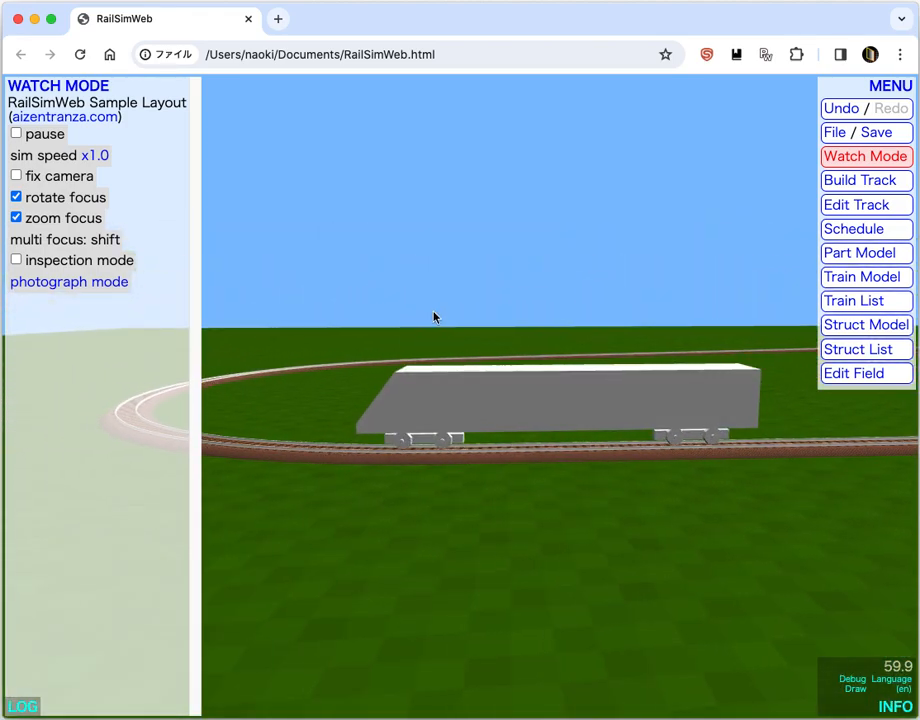
left_click_drag(573, 495, 786, 436)
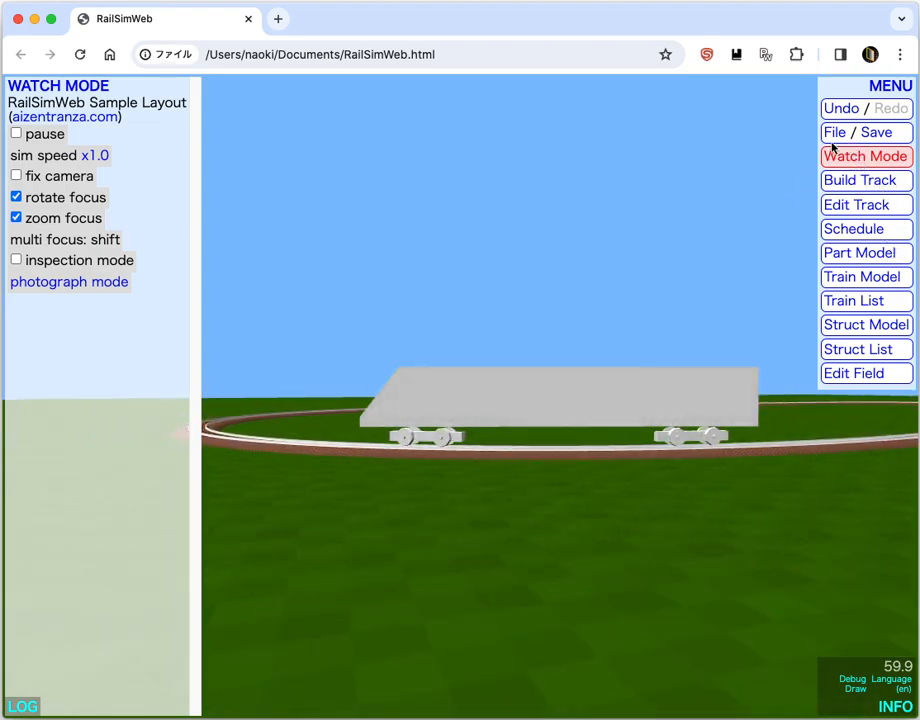
Add a painter to the body part model and open its settings
left_click(567, 420)
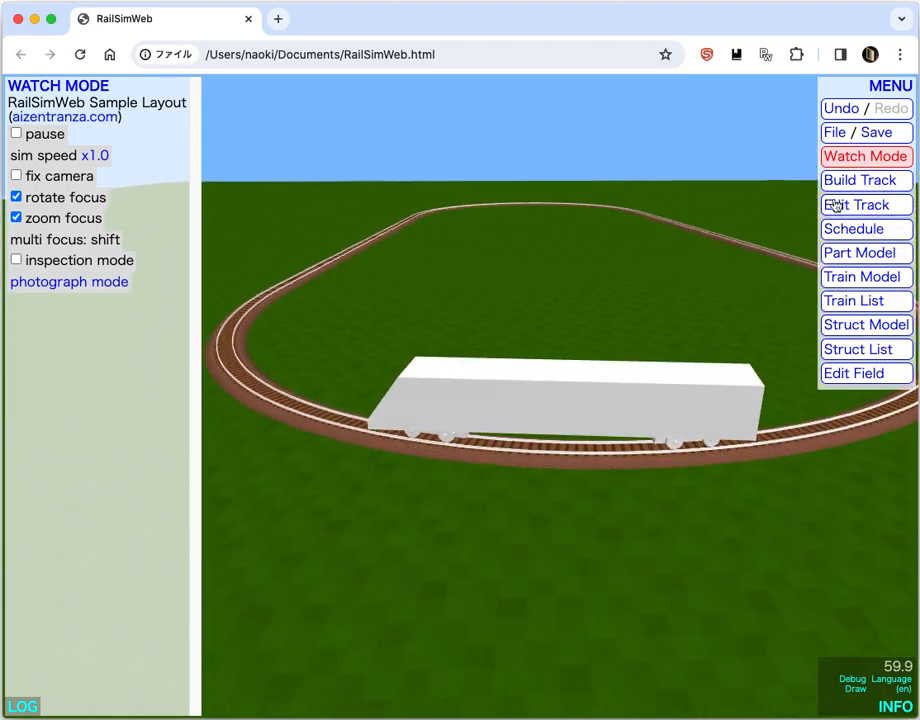
left_click_drag(688, 437, 692, 340)
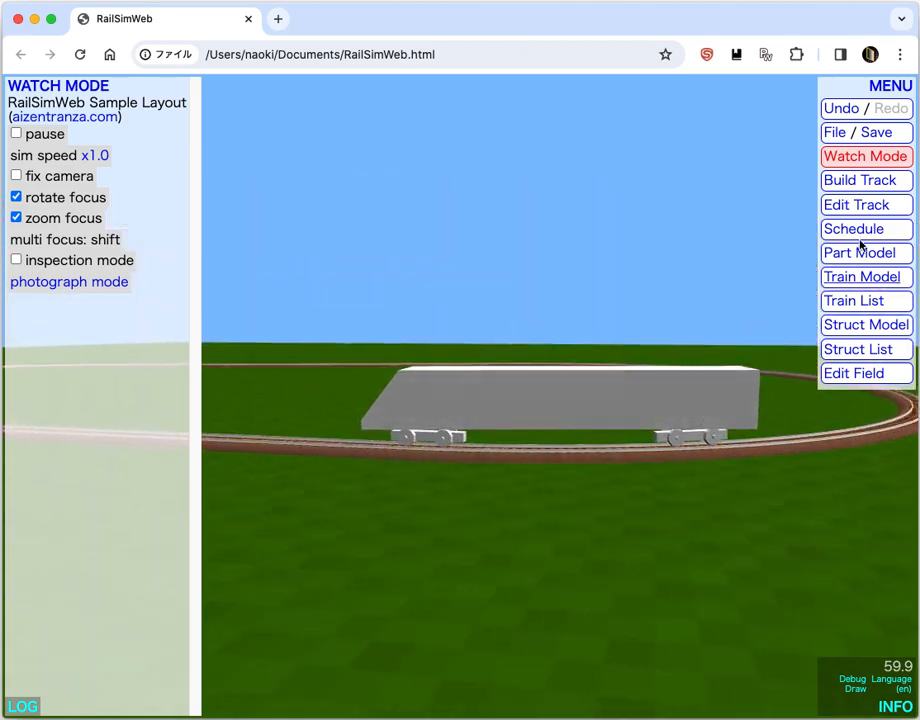
left_click(853, 255)
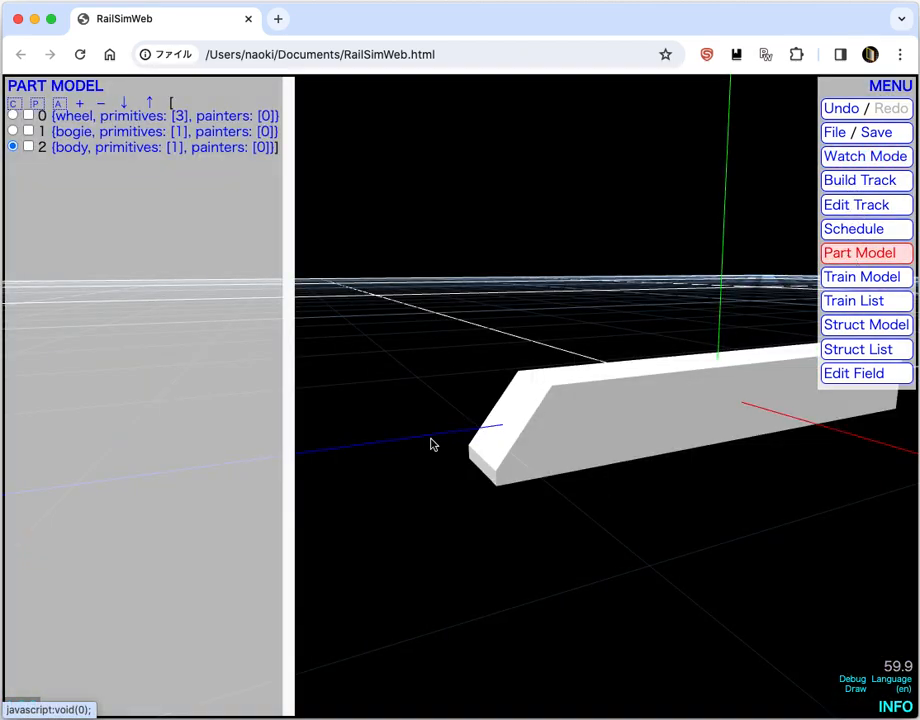
left_click(90, 150)
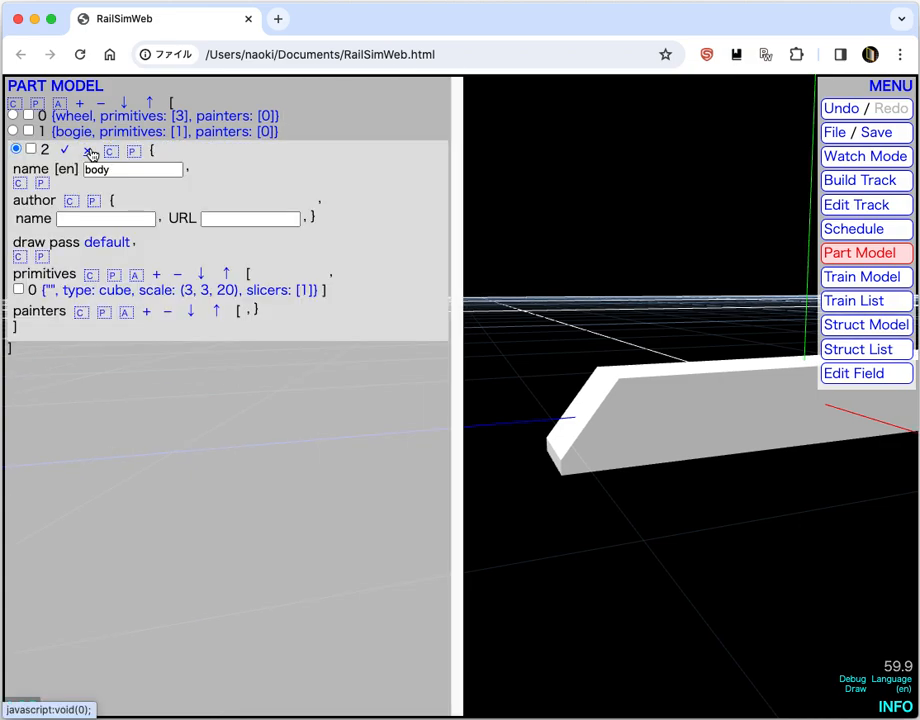
left_click(147, 312)
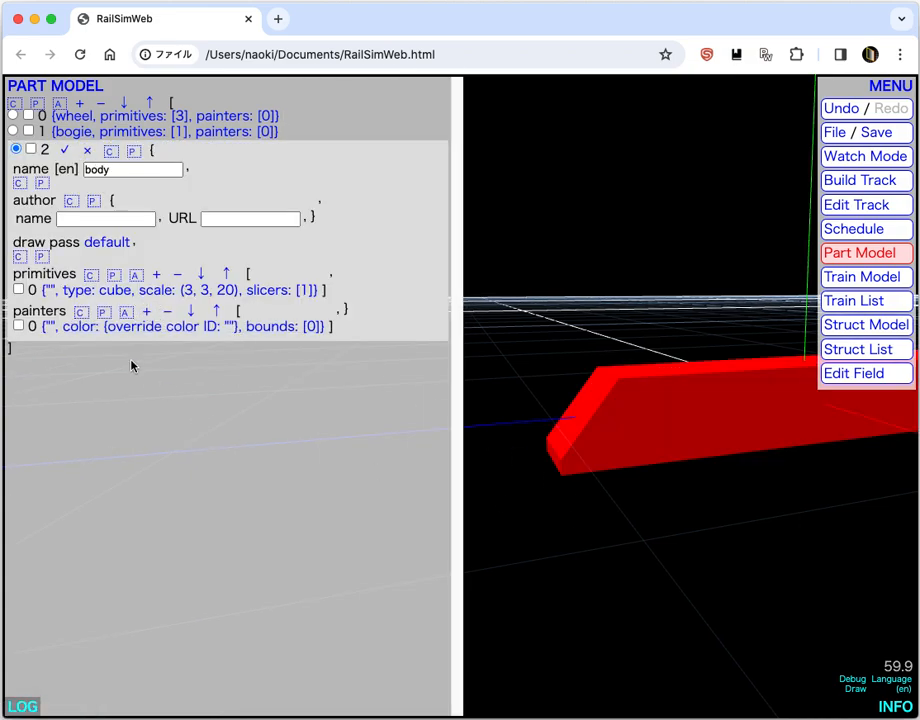
left_click(113, 334)
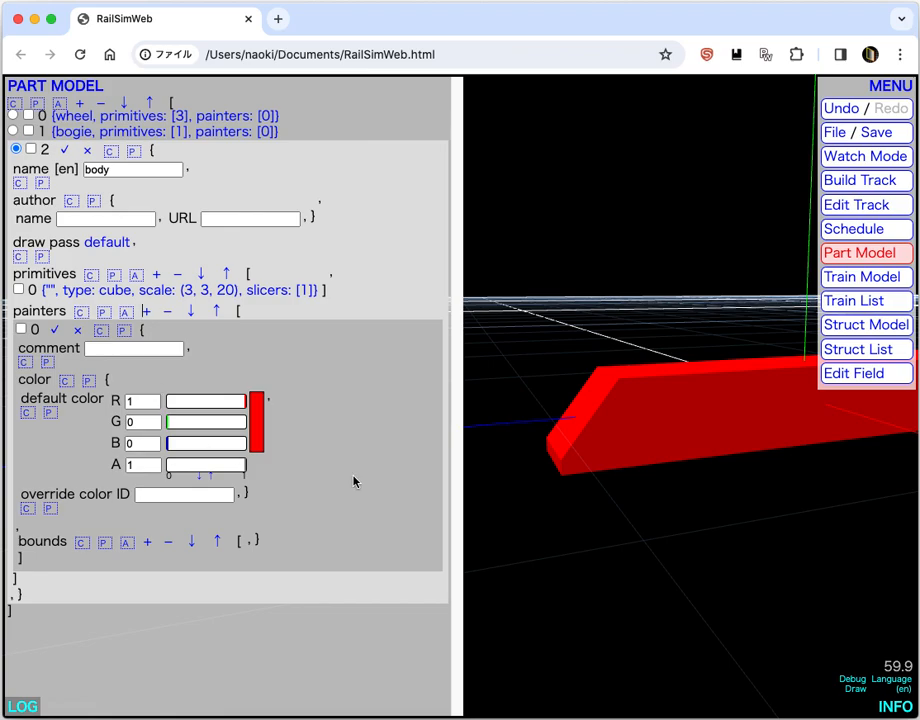
mouse_move(593, 509)
left_mouse_down()
mouse_move(593, 437)
mouse_move(590, 485)
left_mouse_up()
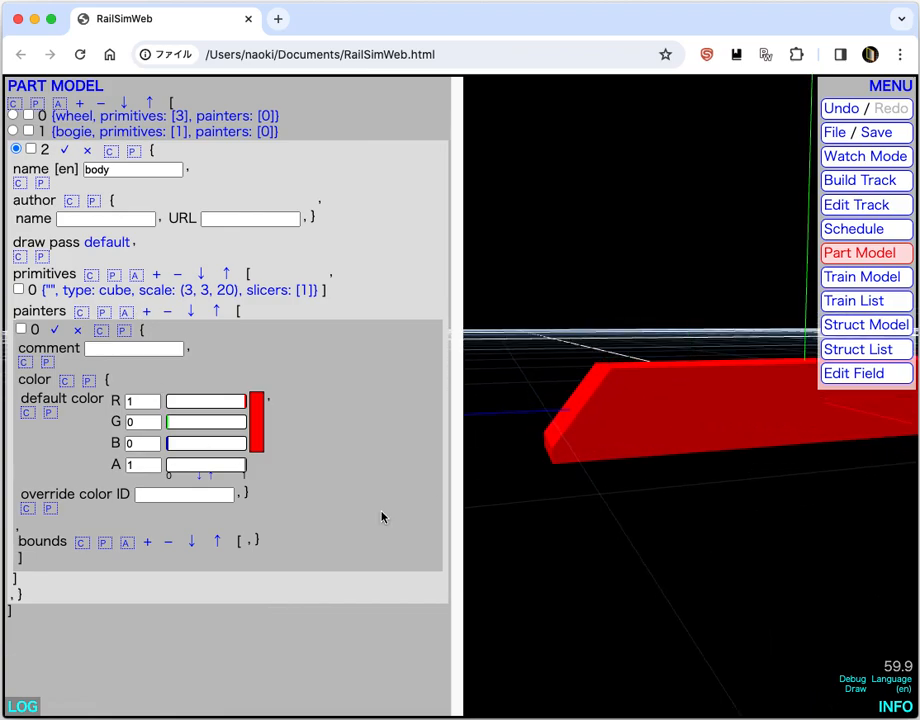
Add a plane bound of type mask > to the body's red painter and set its bound value to about -0.57
left_click(147, 543)
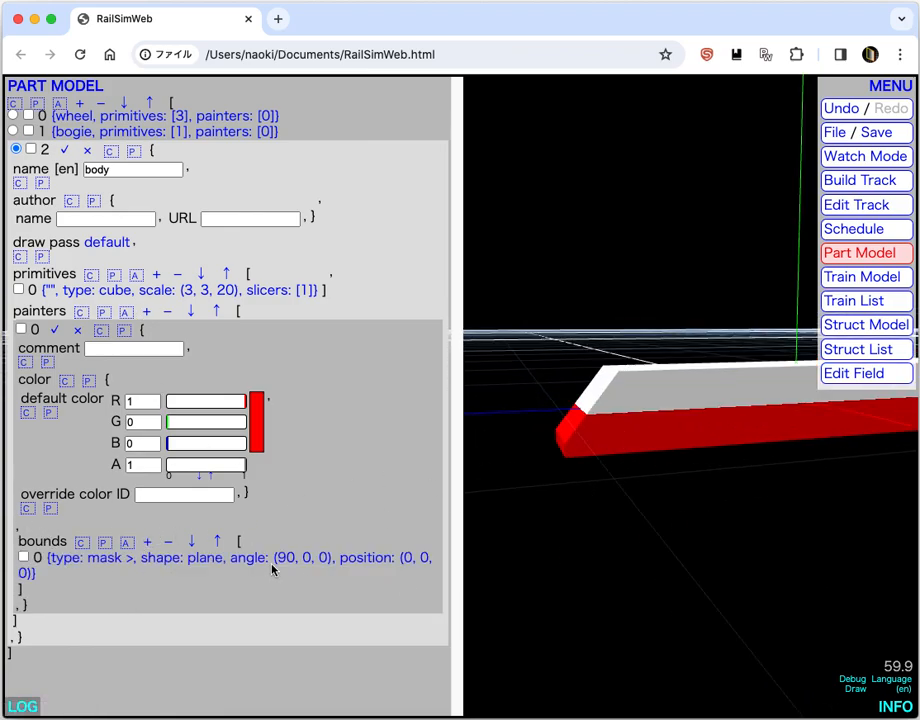
left_click(300, 557)
scroll(842, 516, "up", 3)
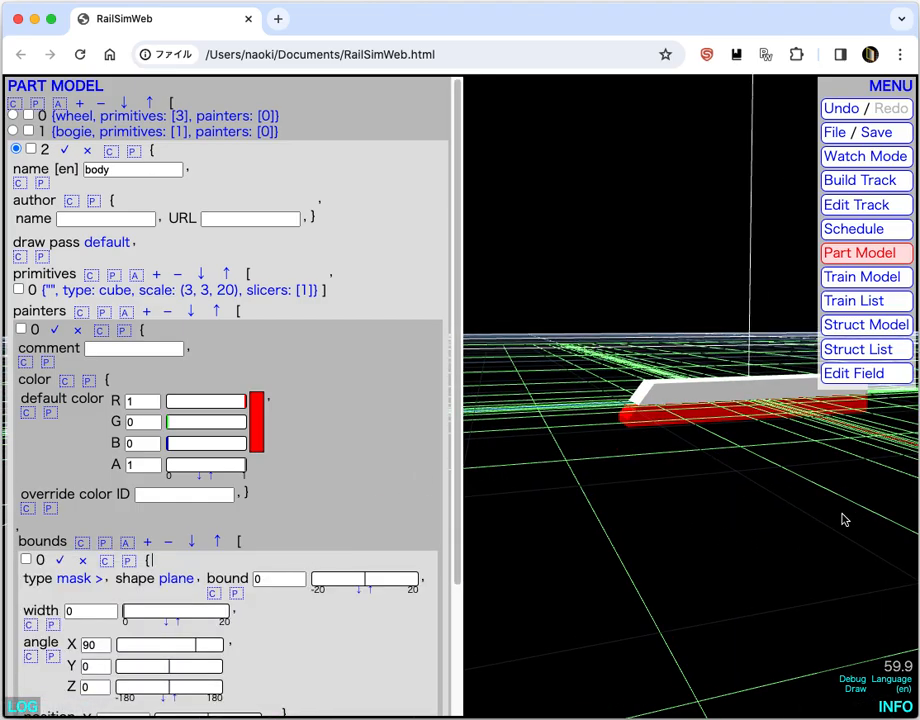
scroll(407, 560, "down", 1)
scroll(663, 502, "down", 1)
left_click_drag(665, 508, 413, 546)
scroll(203, 600, "down", 5)
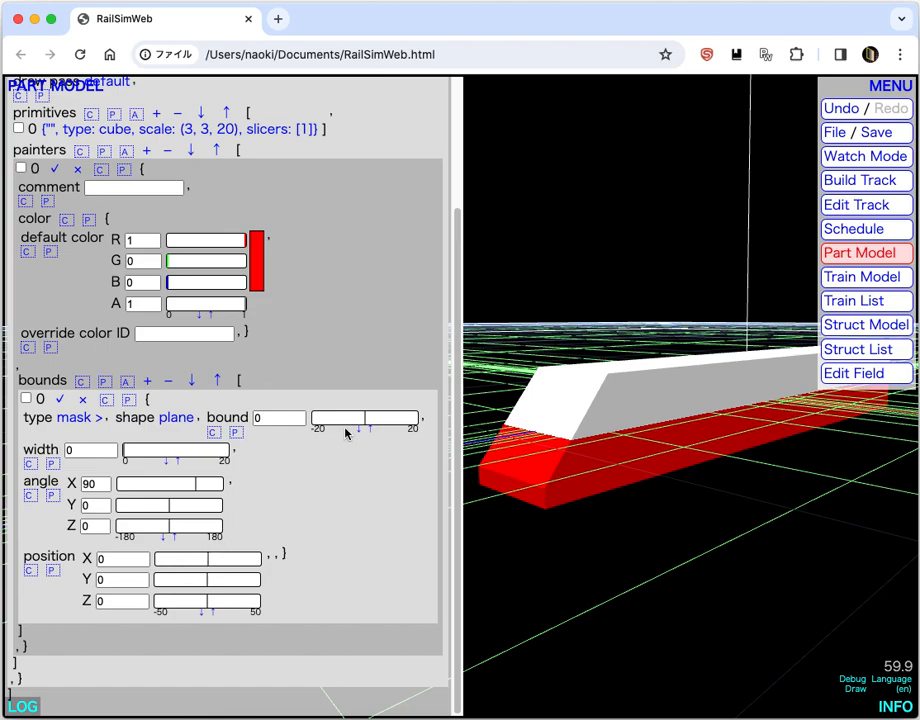
left_click_drag(365, 421, 364, 418)
left_click_drag(884, 661, 779, 586)
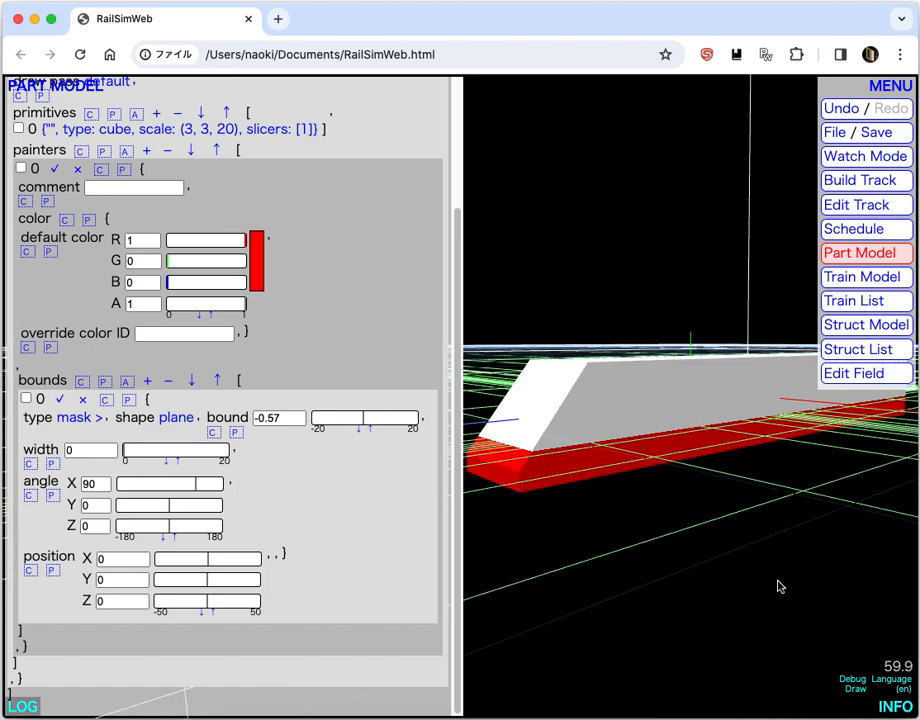
Add a second plane bound to the red painter, with bound value about -1.25 and type mask <
left_click(148, 383)
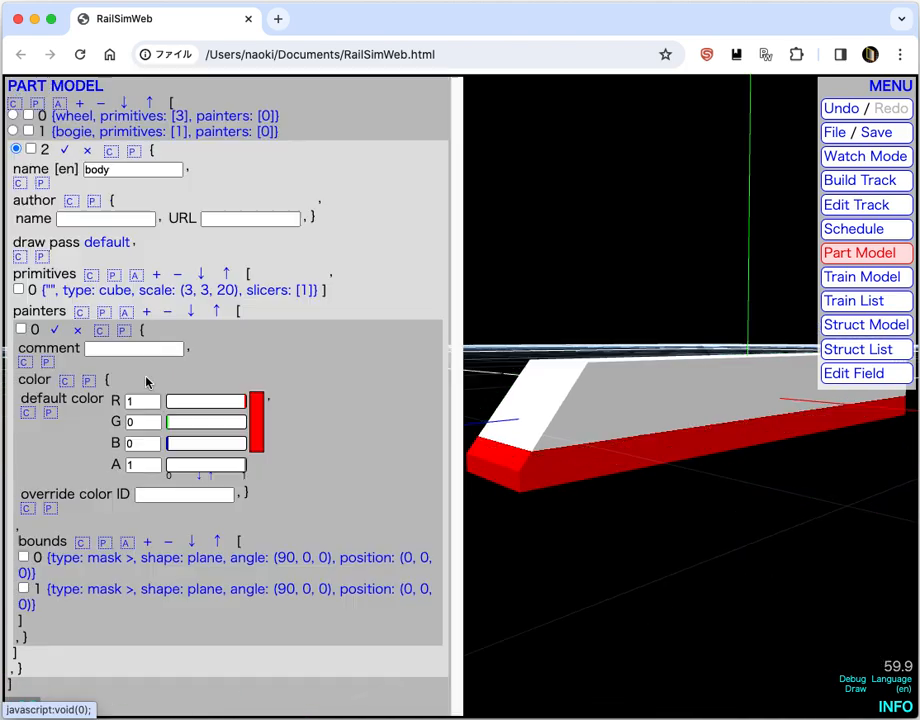
left_click(221, 588)
scroll(281, 626, "down", 2)
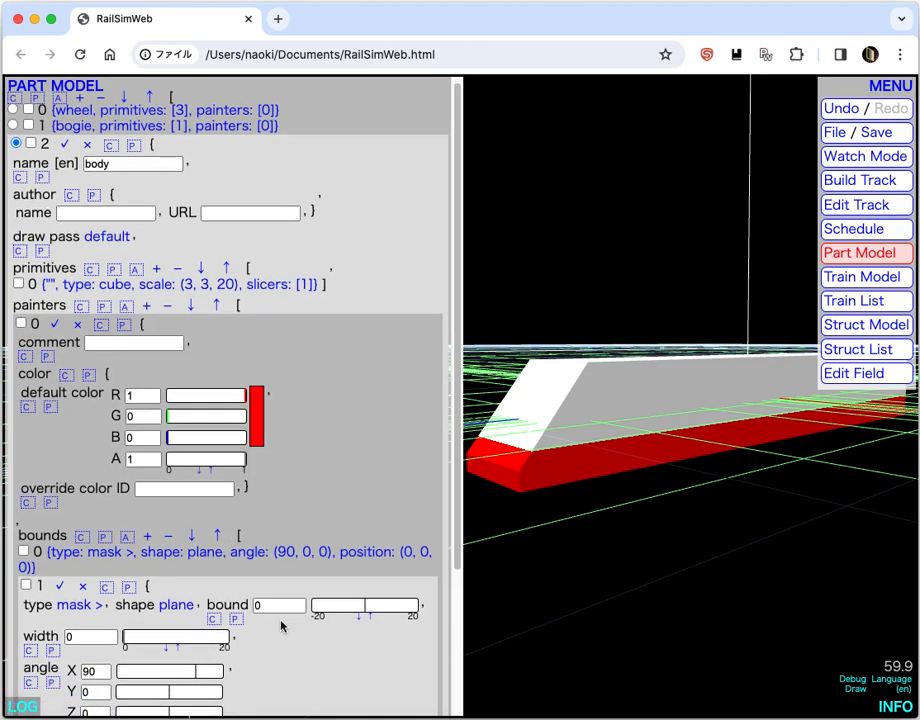
scroll(505, 472, "down", 5)
scroll(474, 472, "up", 3)
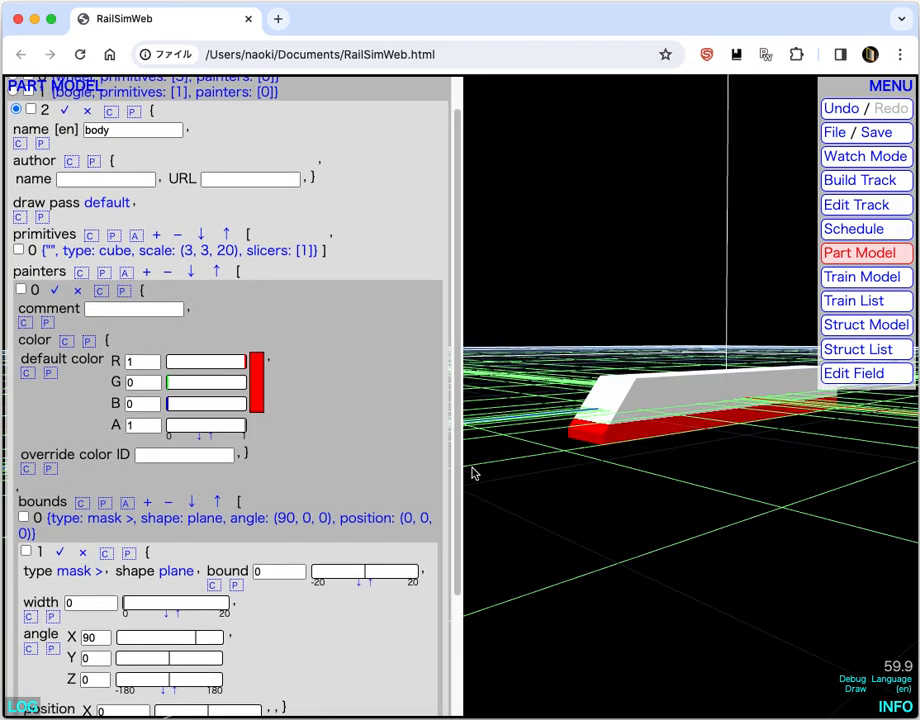
left_click_drag(366, 574, 362, 575)
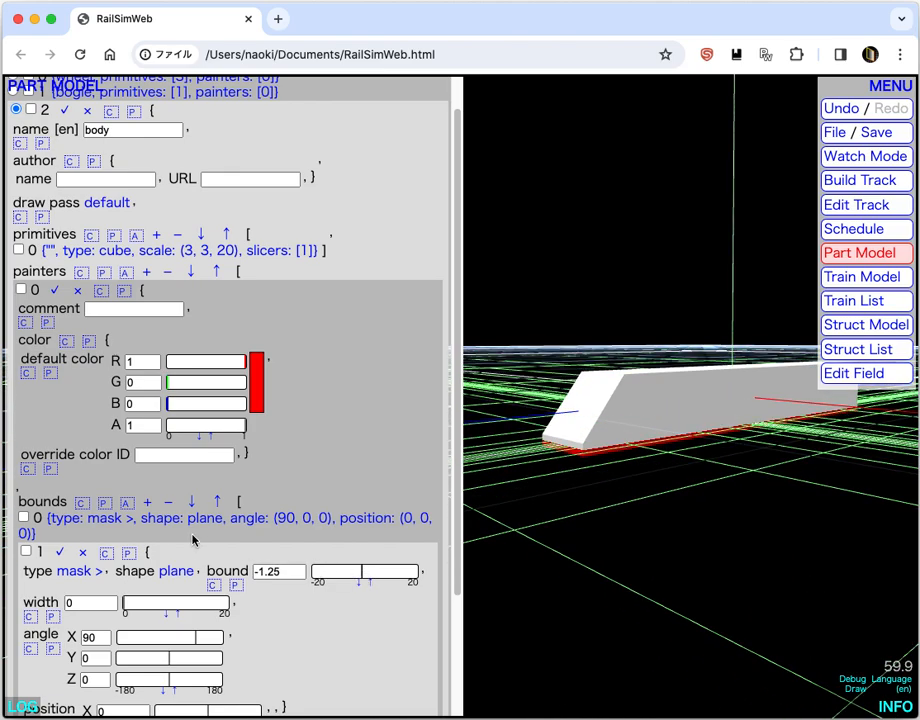
left_click(80, 571)
left_click(80, 571)
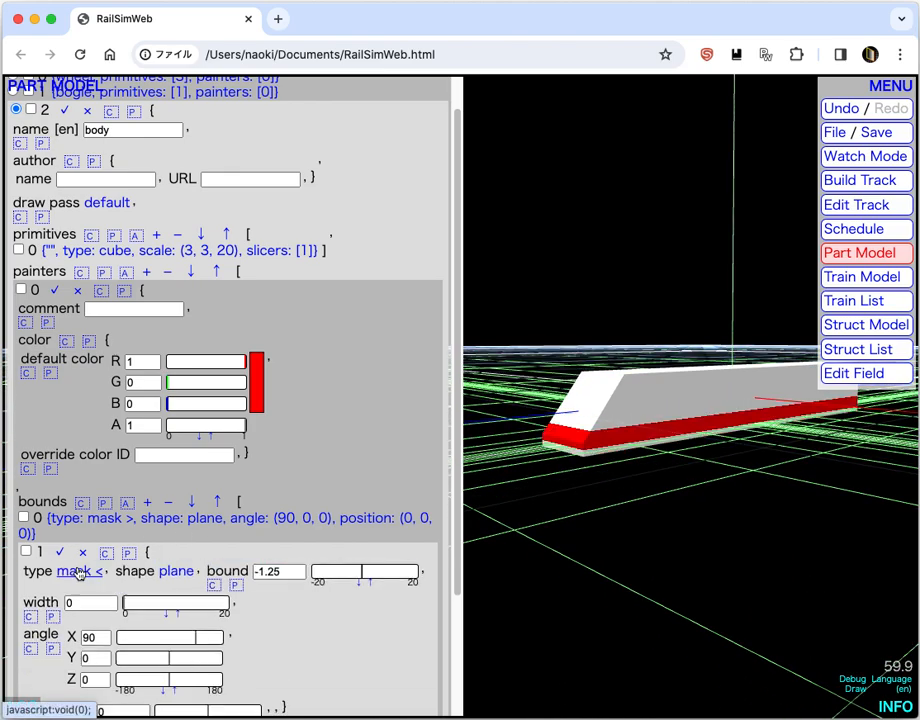
left_click_drag(637, 538, 561, 460)
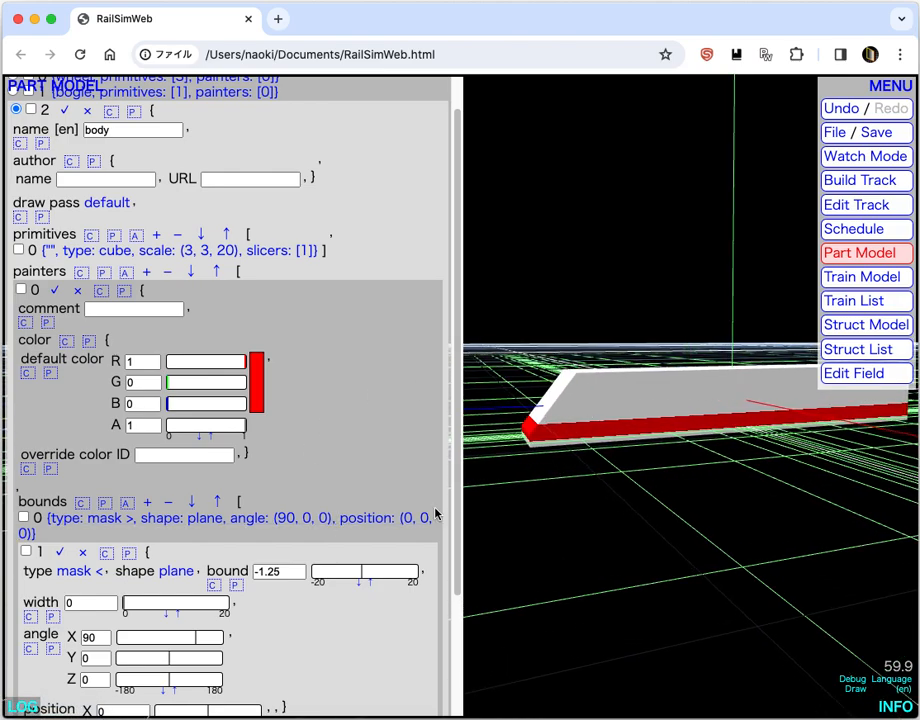
Apply the body model changes and view the painted train on the track from the other side
left_click(64, 111)
left_click(863, 158)
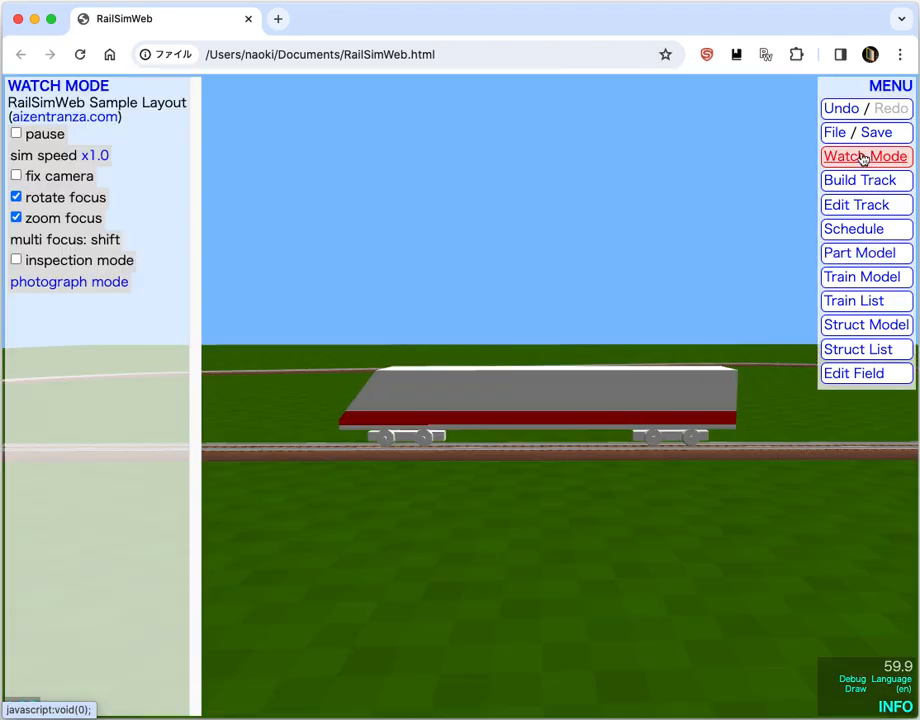
left_click_drag(222, 417, 838, 482)
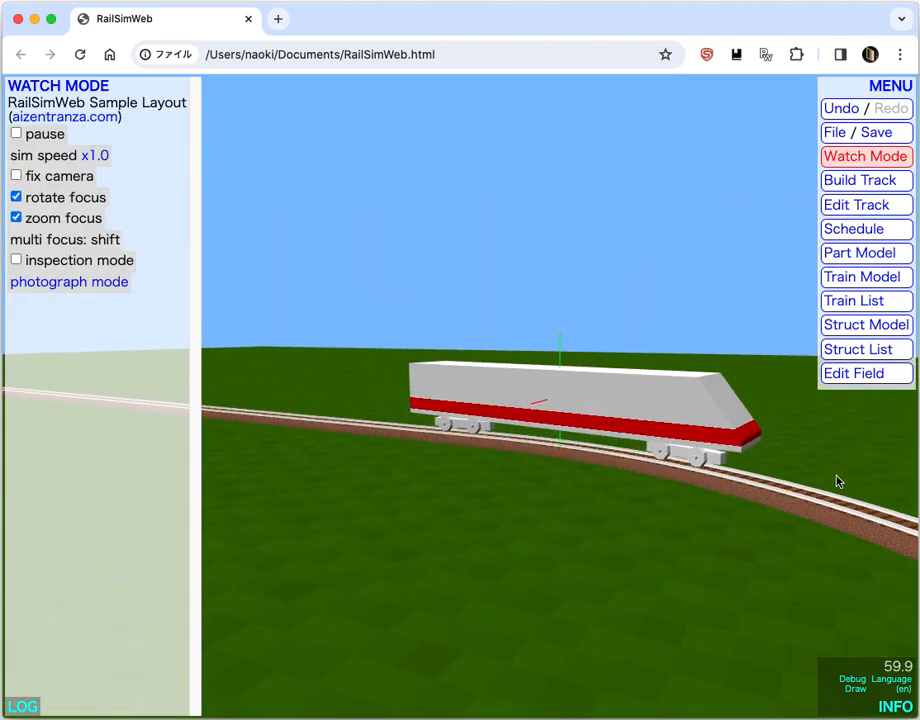
Add a second painter to the body model and set its default color to about R 0.596, G 0.695, B 0.912
left_click(845, 254)
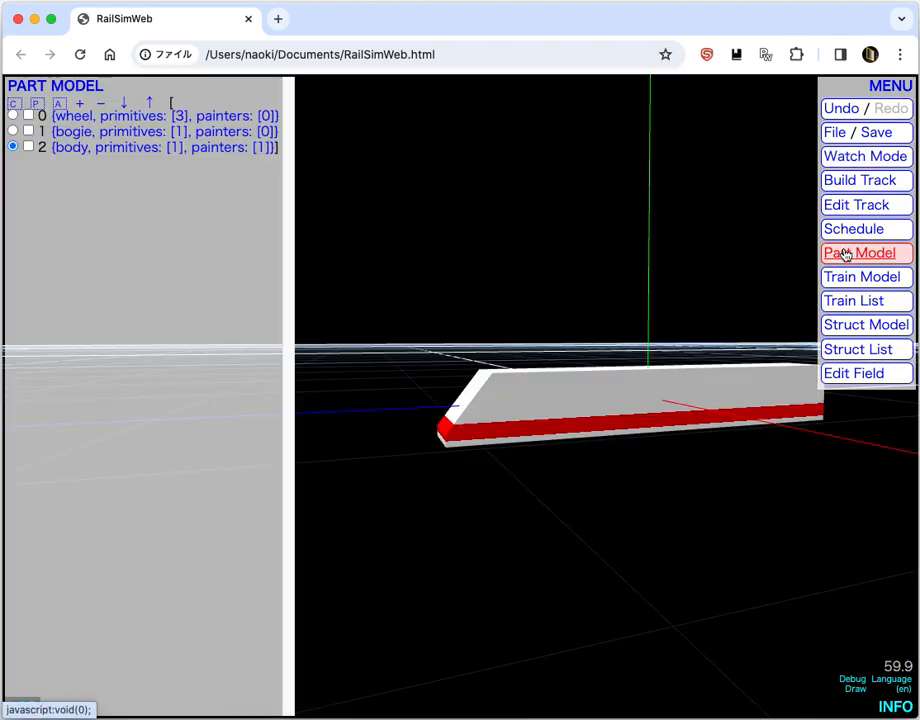
left_click(82, 148)
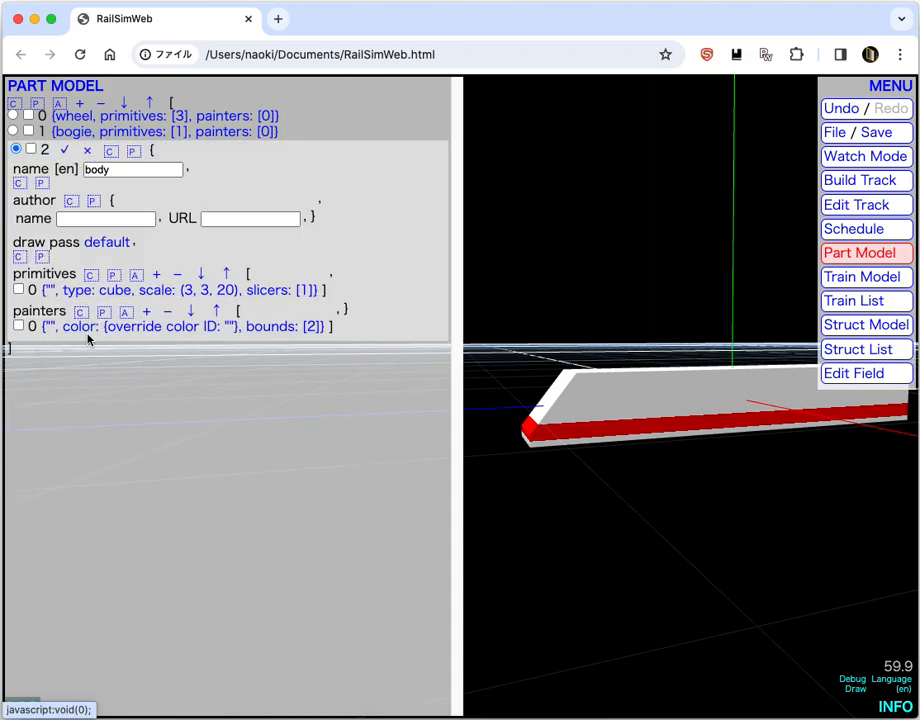
left_click(147, 313)
left_click(150, 344)
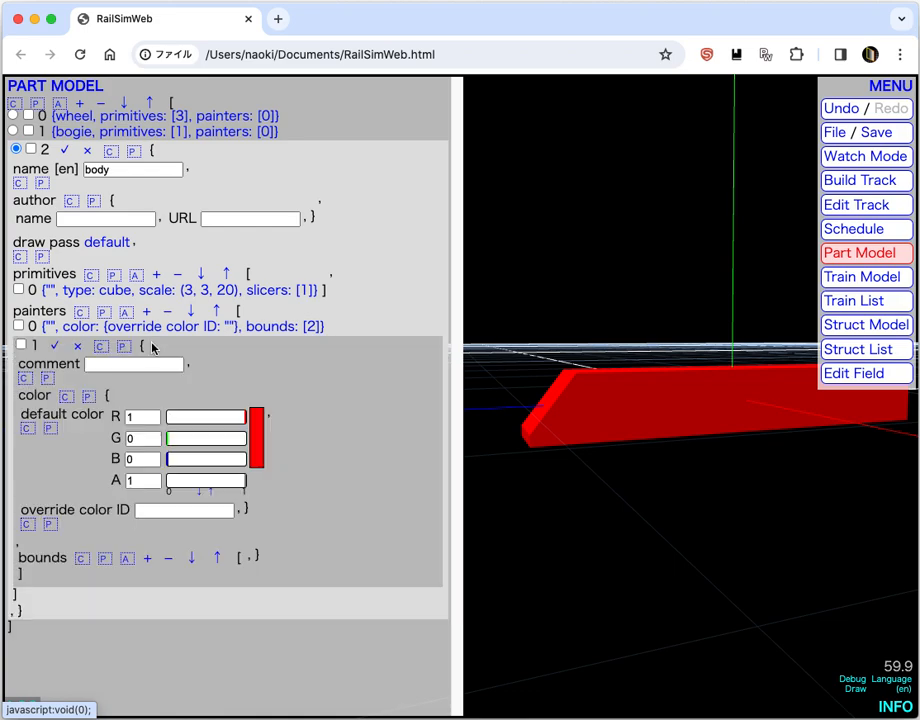
left_click_drag(209, 467, 237, 462)
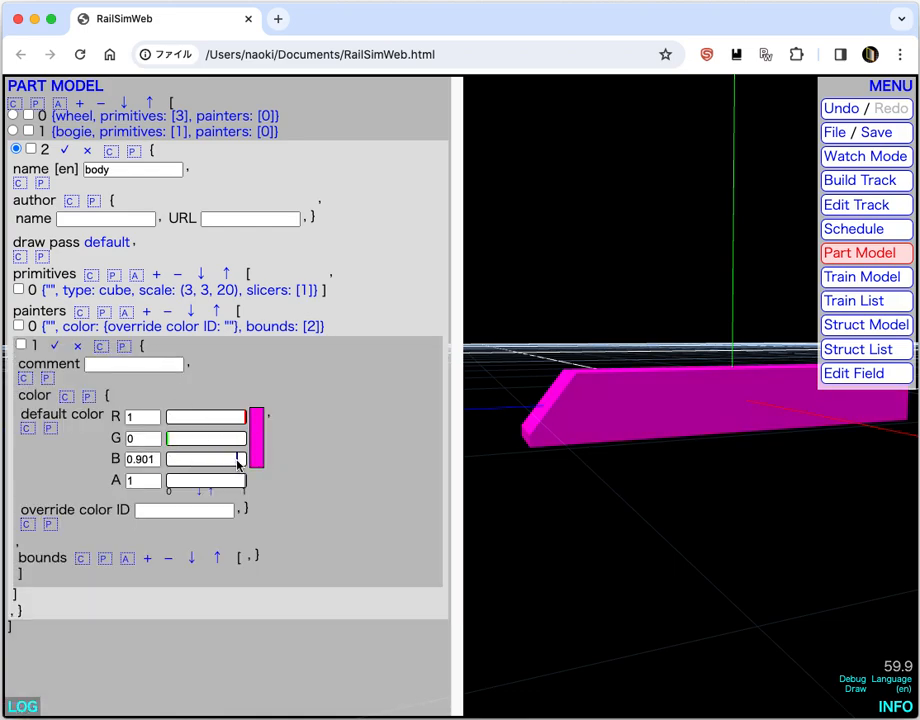
left_click(230, 440)
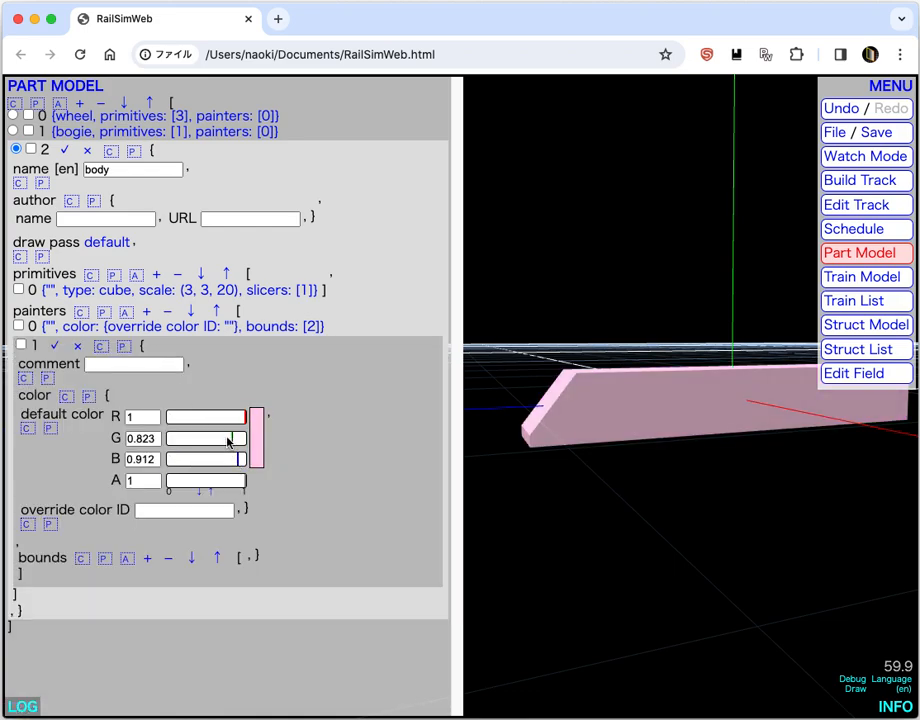
left_click(221, 438)
left_click(194, 419)
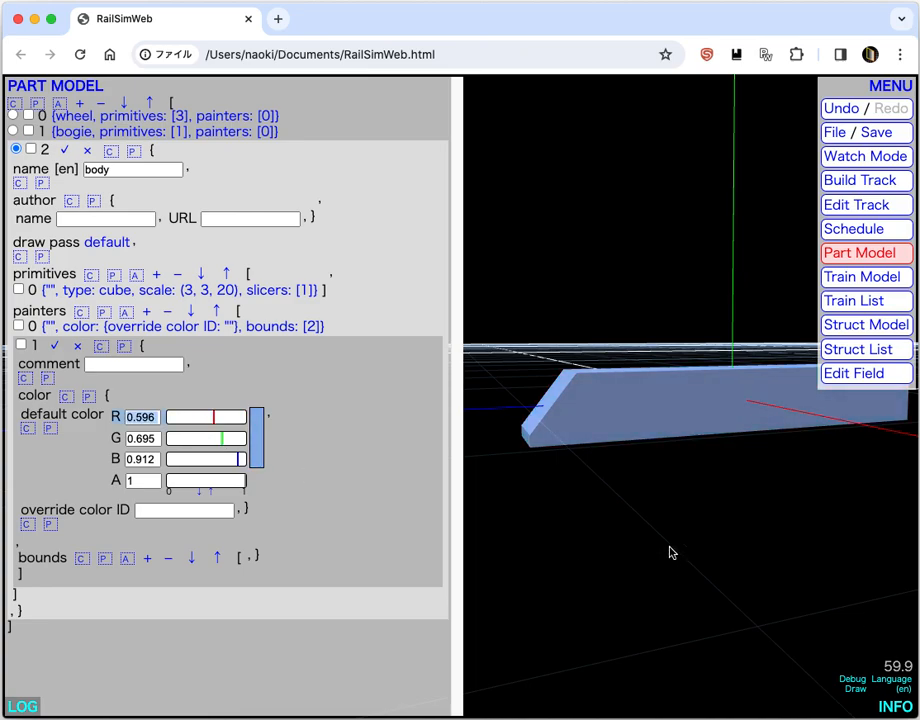
Add a plane bound of type mask < to the light blue painter and set its bound value to about -0.23
left_click(145, 560)
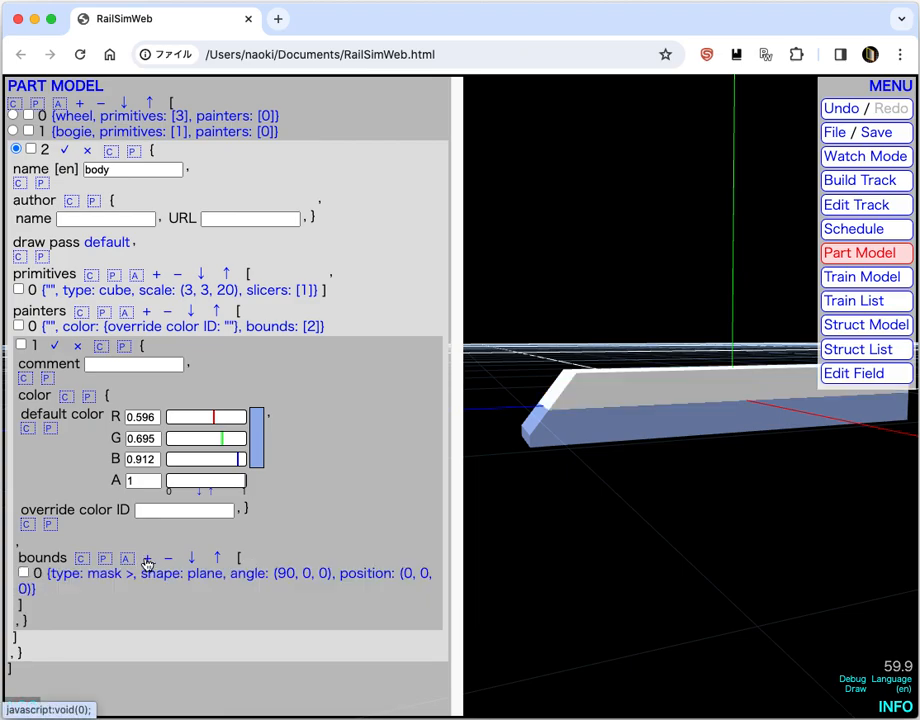
left_click(201, 579)
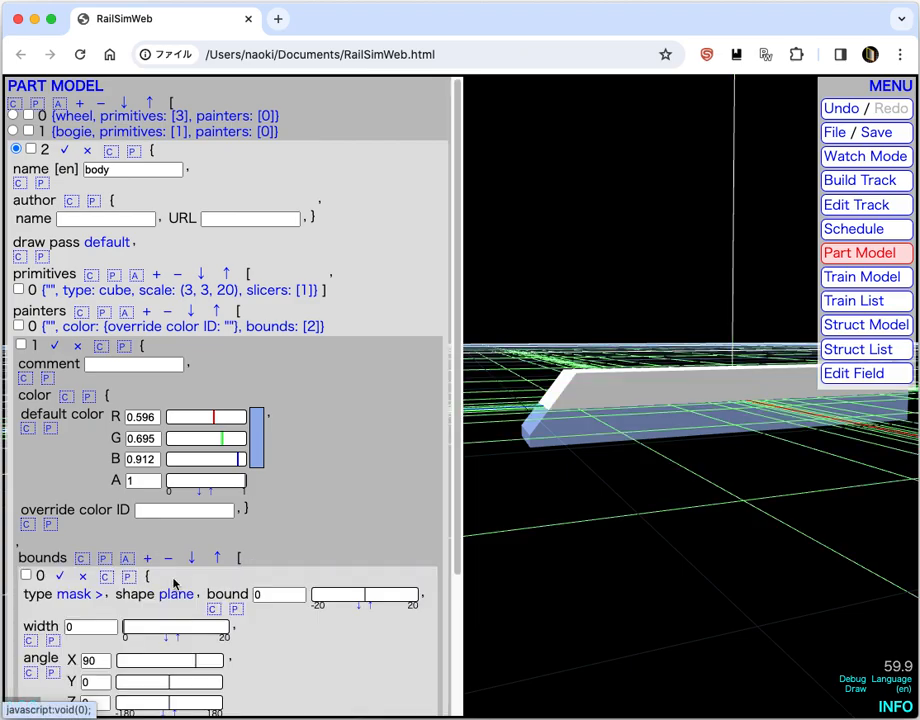
left_click(89, 598)
left_click(96, 598)
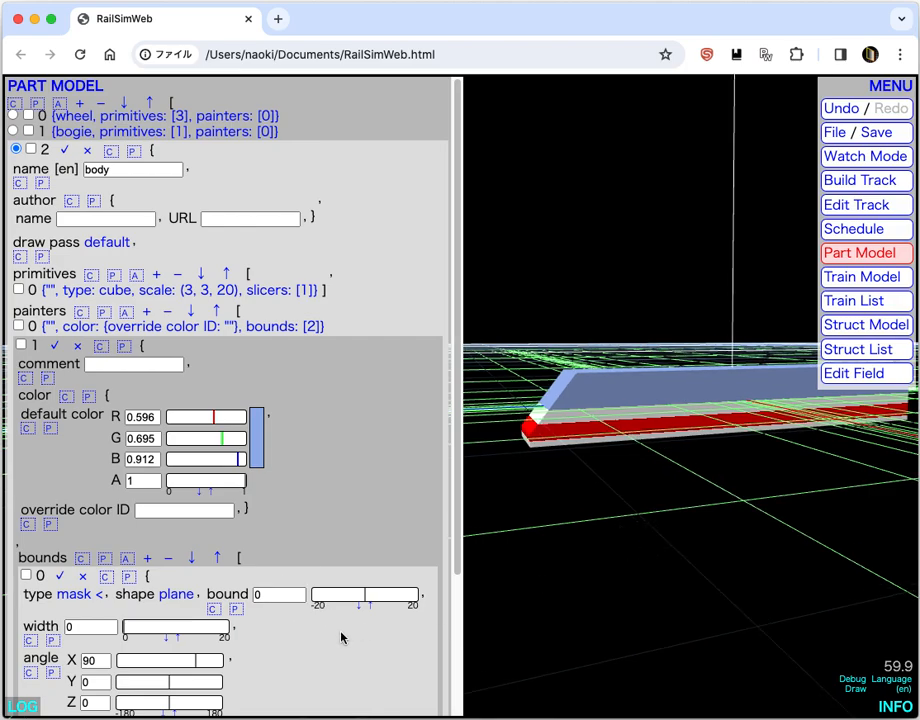
left_click(363, 600)
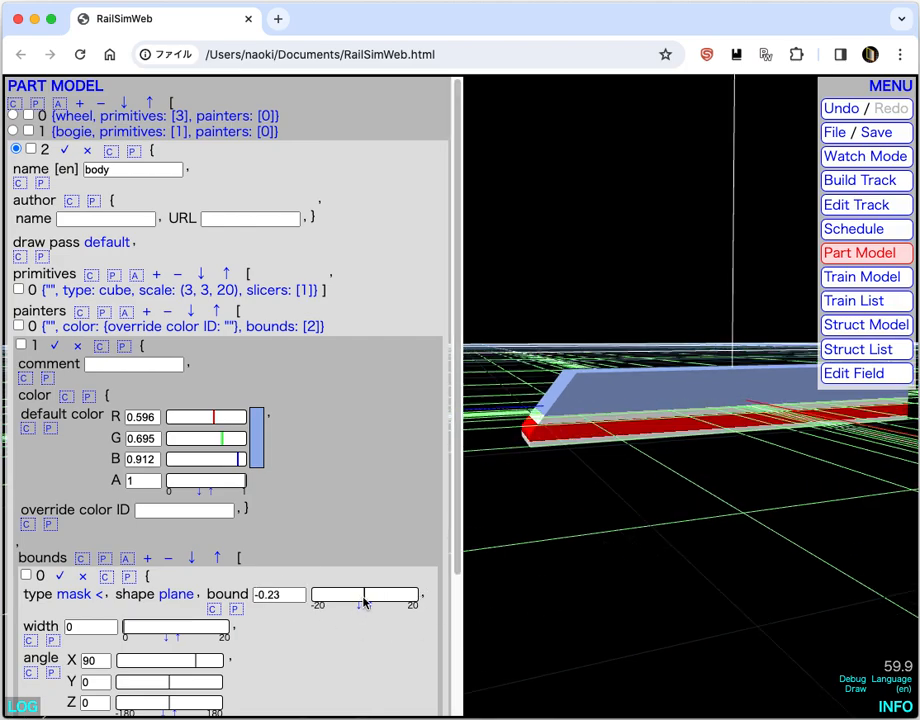
left_click_drag(363, 600, 364, 601)
left_click_drag(681, 609, 577, 578)
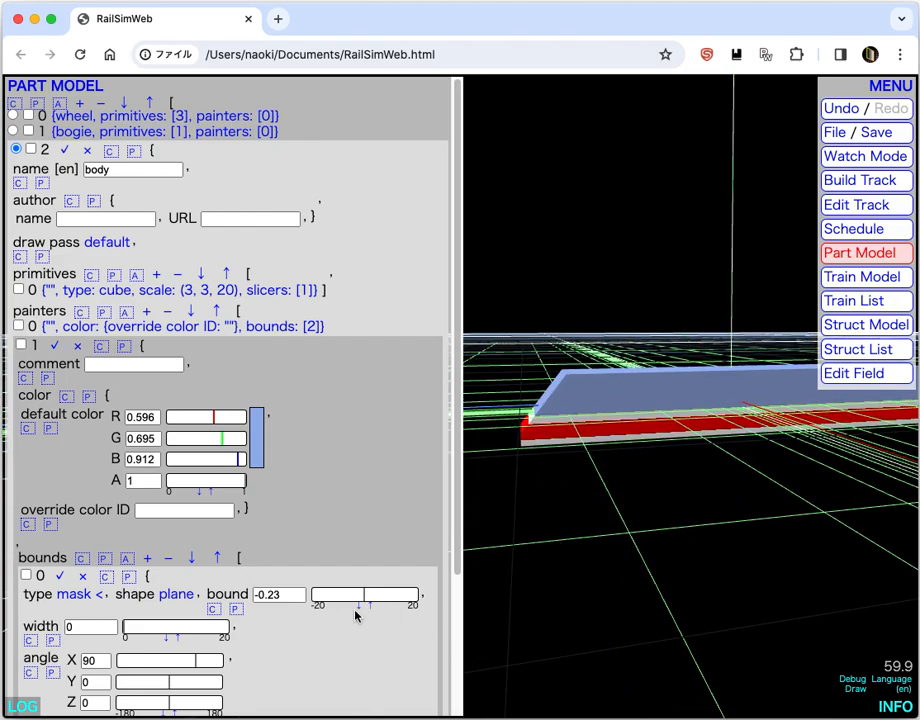
scroll(160, 590, "down", 1)
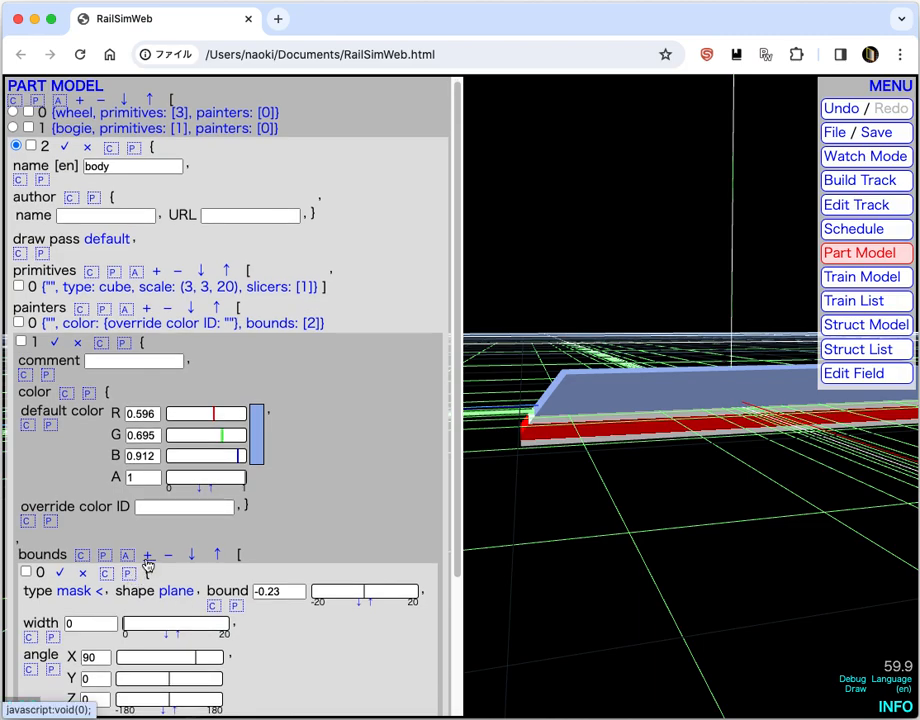
Add a second mask > plane bound to the light blue painter, with X angle 180 and Z position about 8.37
left_click(147, 556)
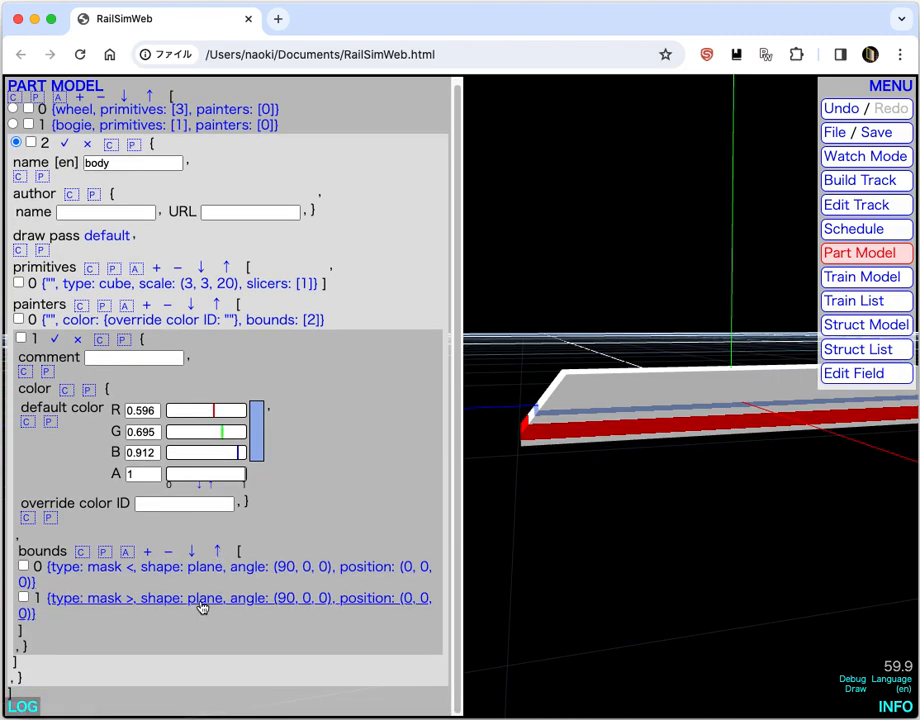
left_click(201, 609)
scroll(290, 620, "down", 5)
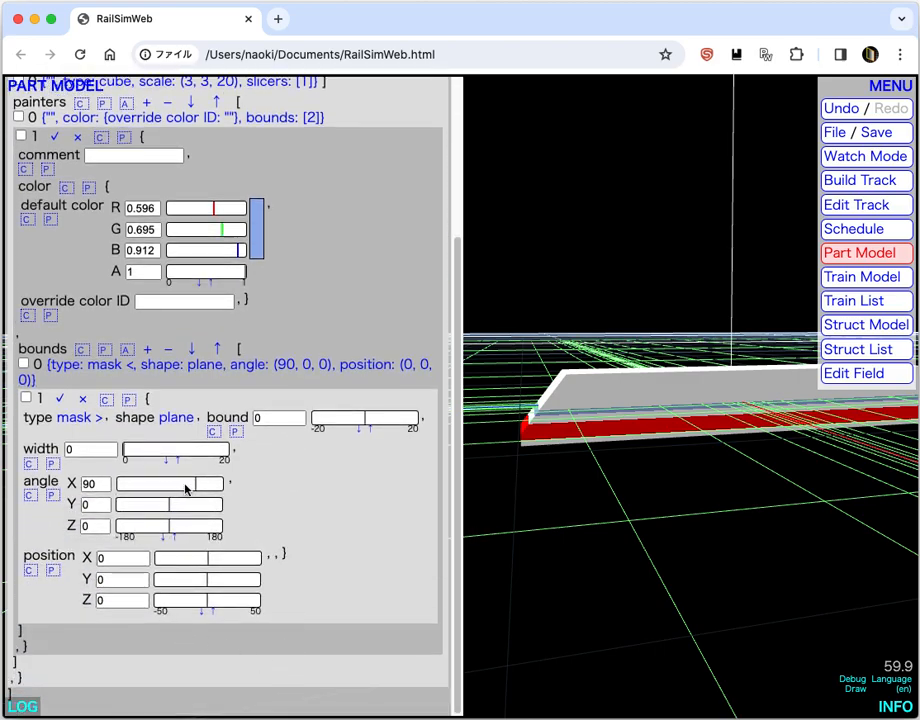
left_click_drag(185, 488, 222, 483)
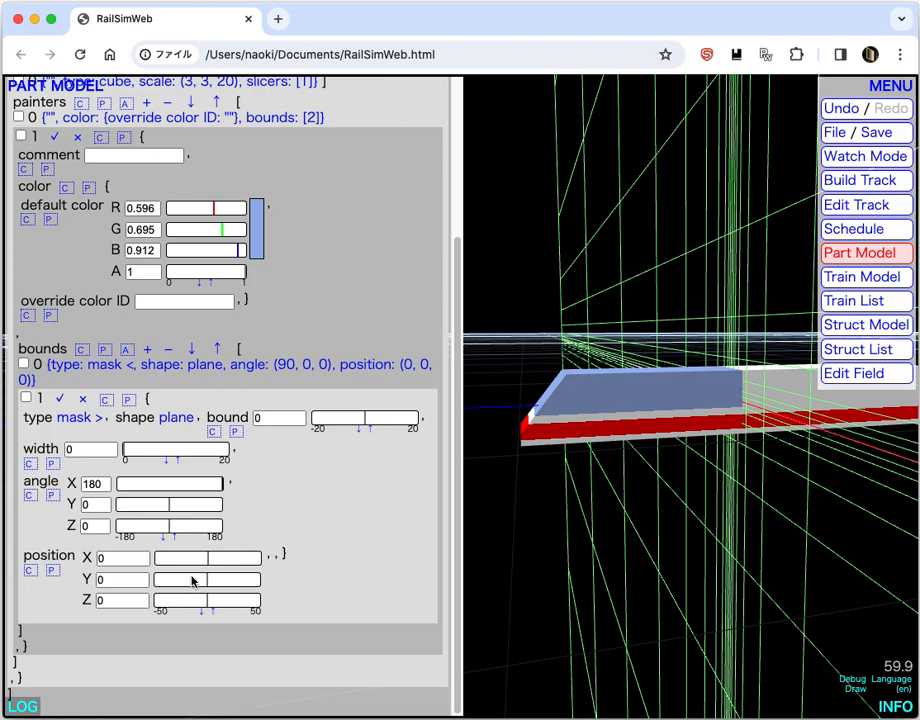
left_click_drag(206, 593, 215, 600)
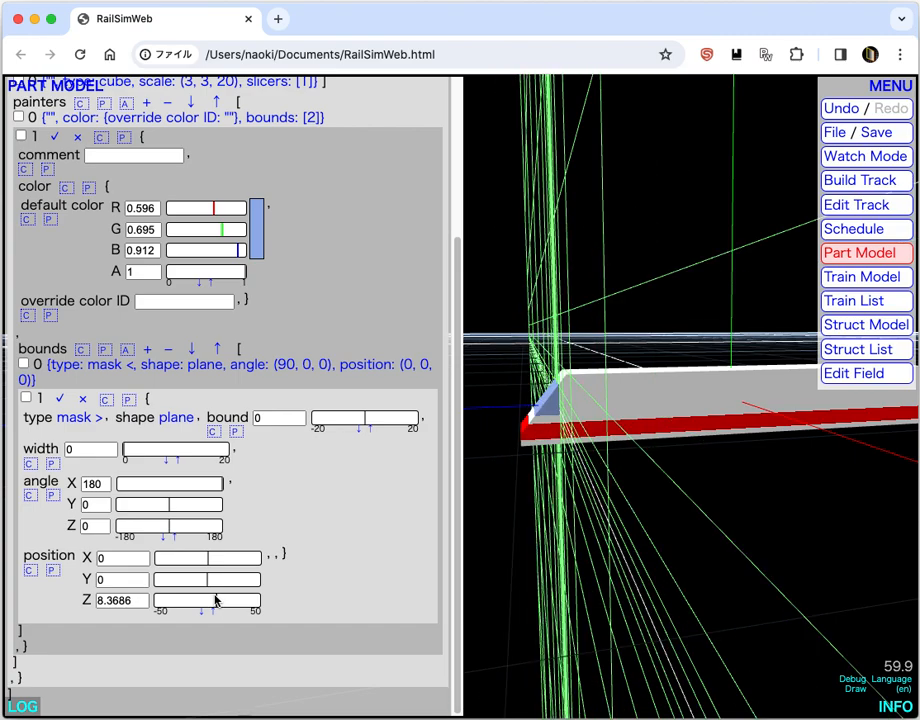
Apply the light blue painter and body model changes and focus on the repainted train running on the track
left_click(61, 400)
left_click_drag(591, 526, 704, 474)
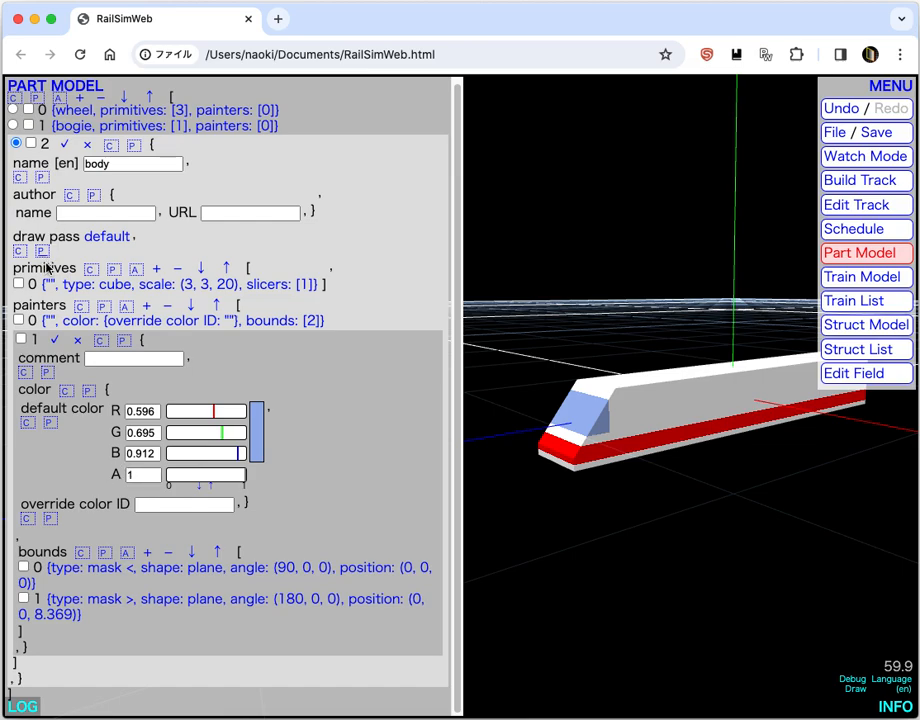
left_click(64, 144)
mouse_move(641, 345)
left_mouse_down()
mouse_move(796, 396)
mouse_move(618, 340)
left_mouse_up()
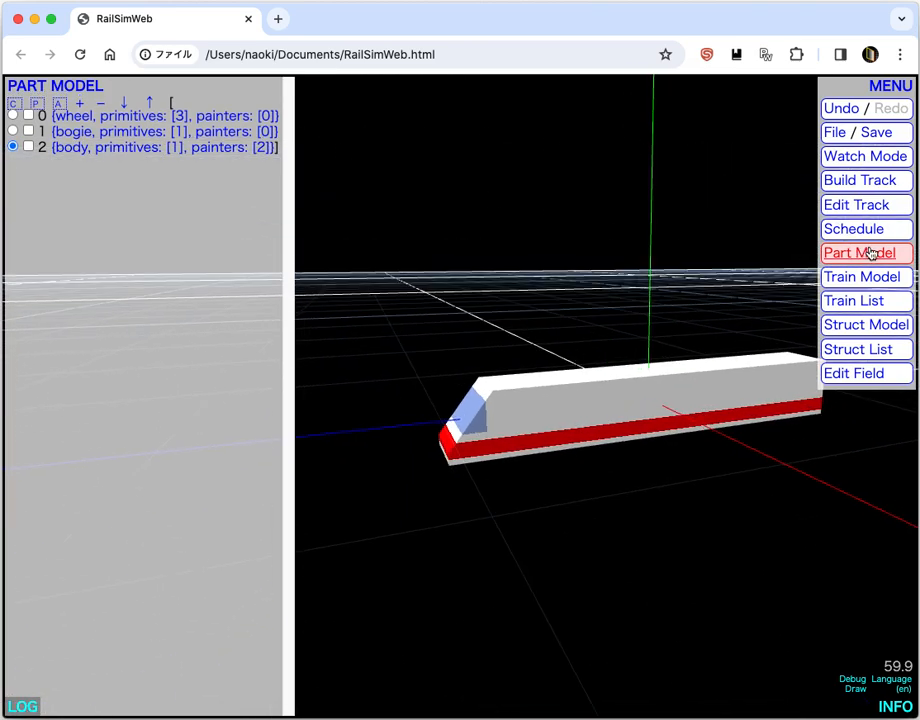
left_click(843, 163)
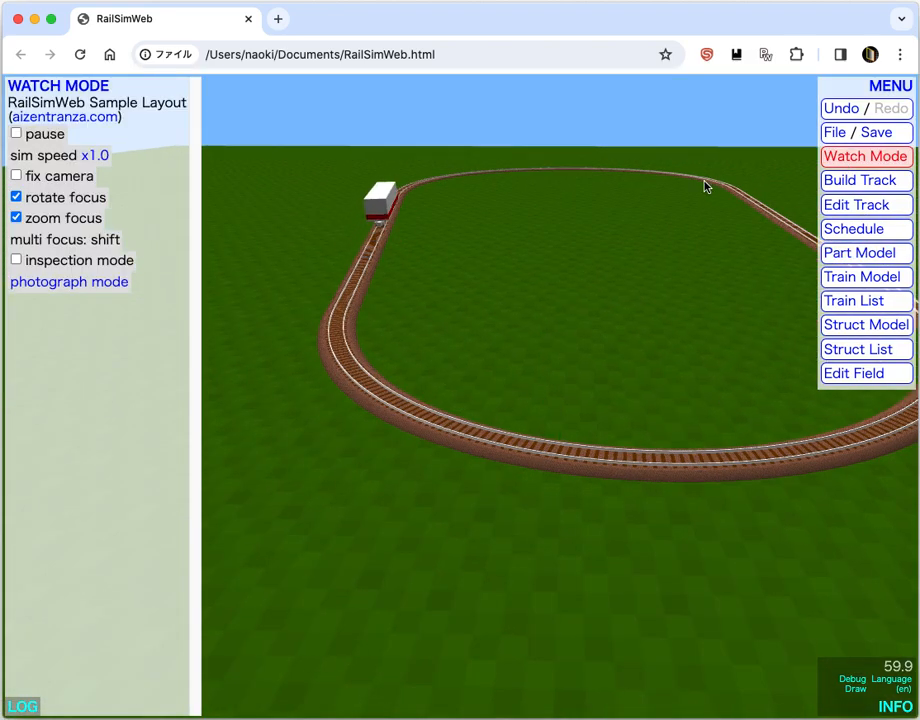
left_click(402, 183)
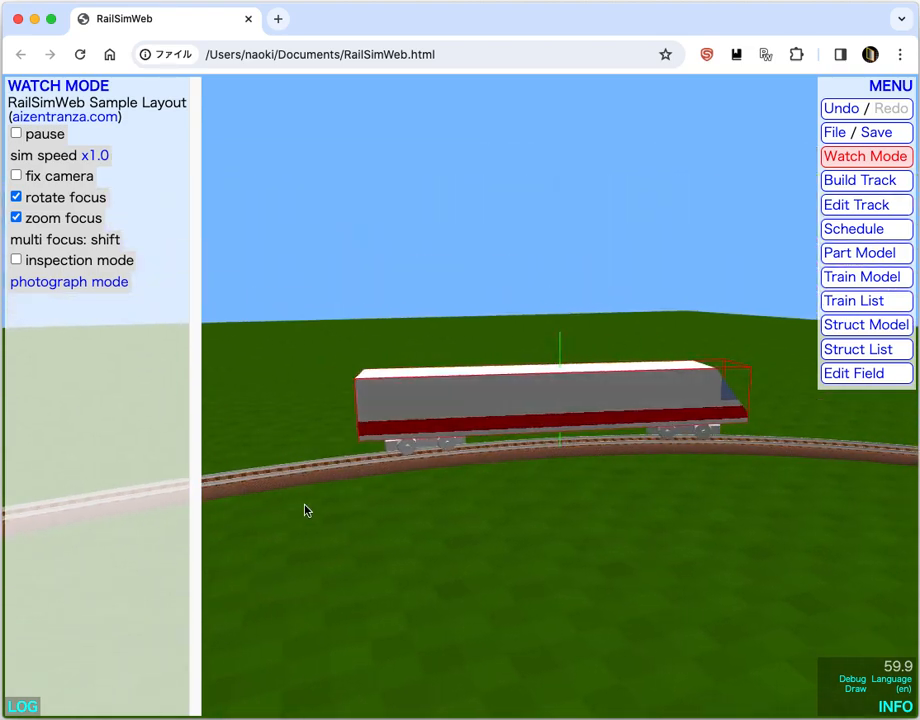
Add a second MyTrain1 car to the train and flip it
left_click(853, 300)
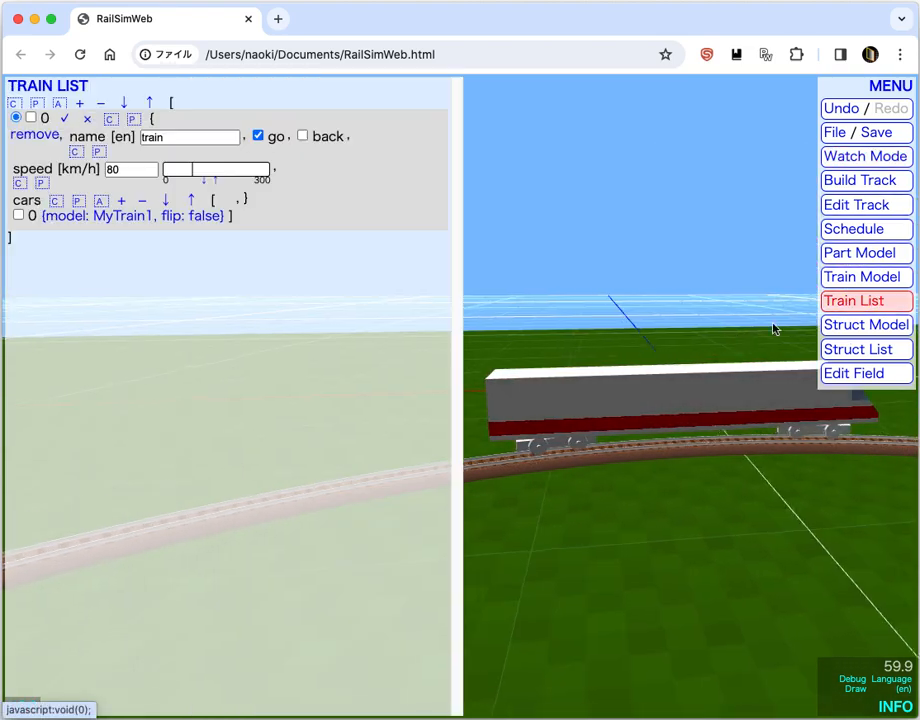
left_click(121, 200)
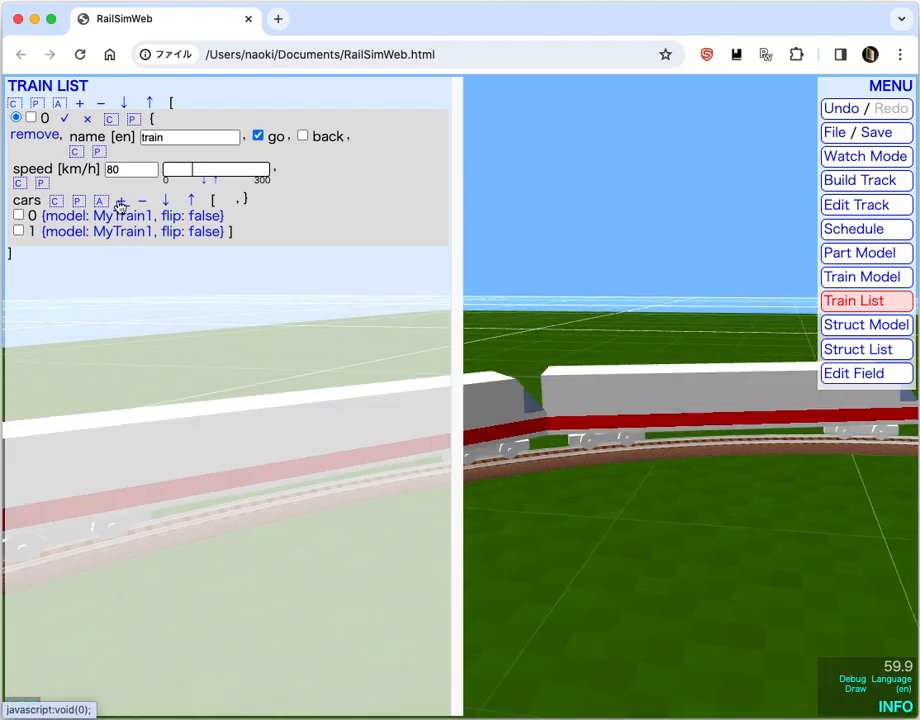
left_click(109, 232)
left_click(186, 252)
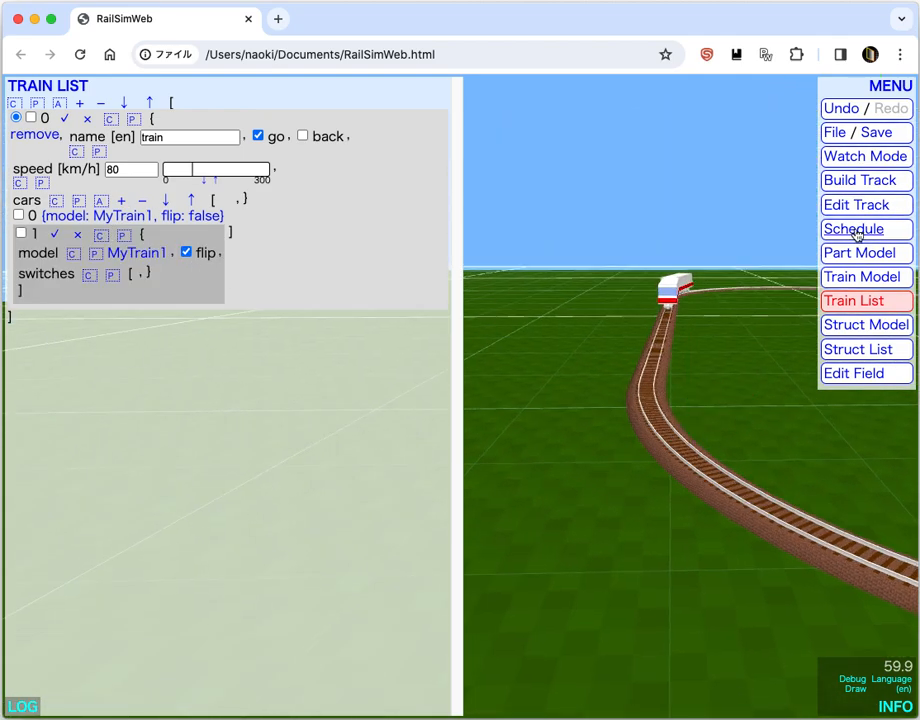
Pause the simulation in Watch Mode and examine the joint between the two cars from the side
left_click(848, 166)
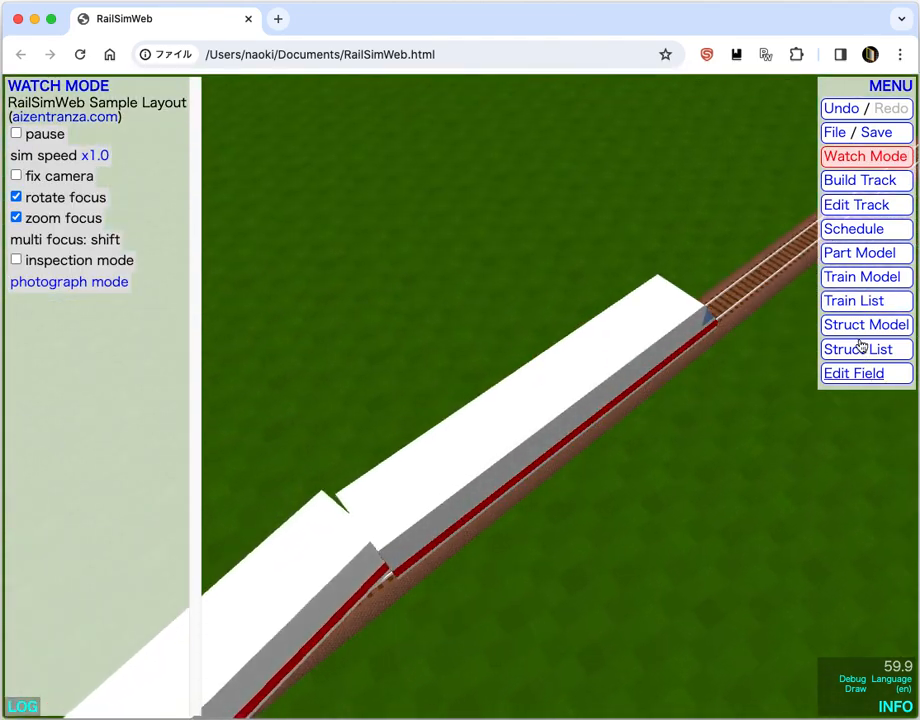
left_click(30, 135)
left_click_drag(394, 407, 765, 444)
left_click_drag(550, 561, 504, 494)
left_click_drag(455, 467, 365, 455)
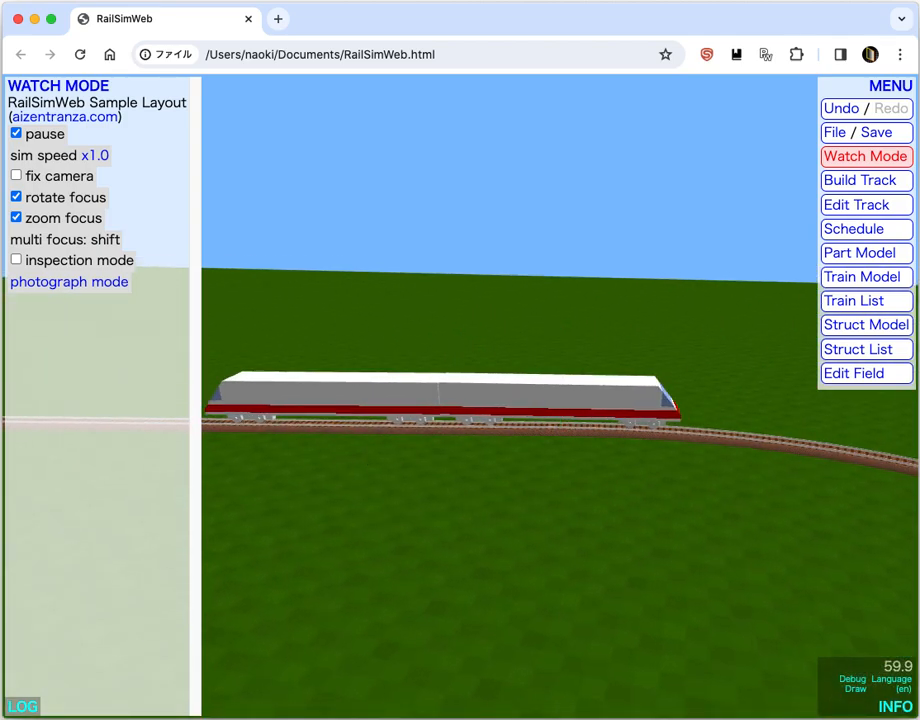
Set the MyTrain1 train model's length to 20.5 m and apply the change
left_click(864, 277)
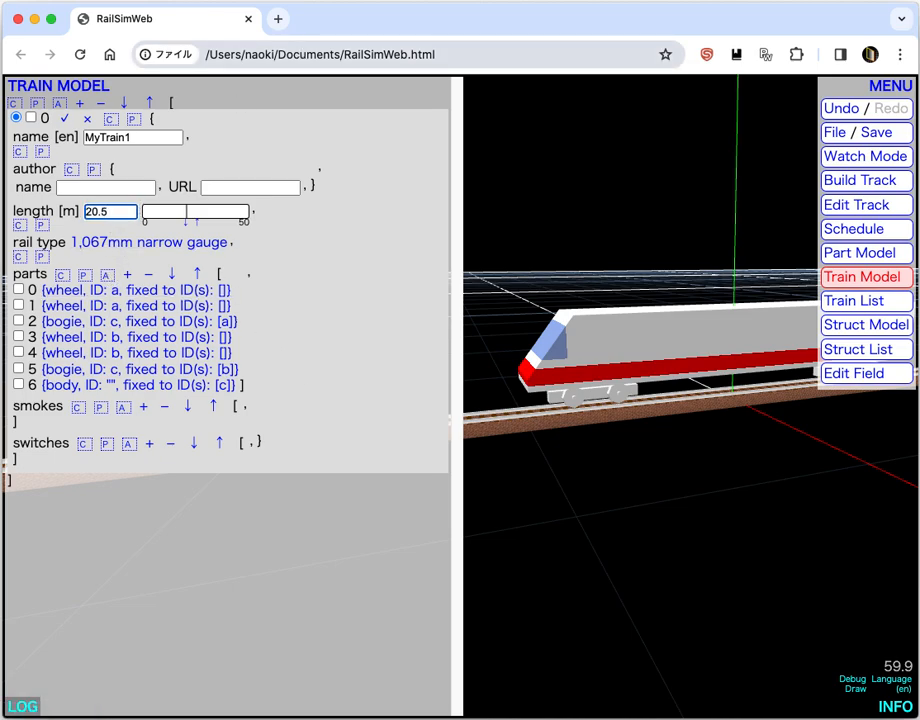
key("Return")
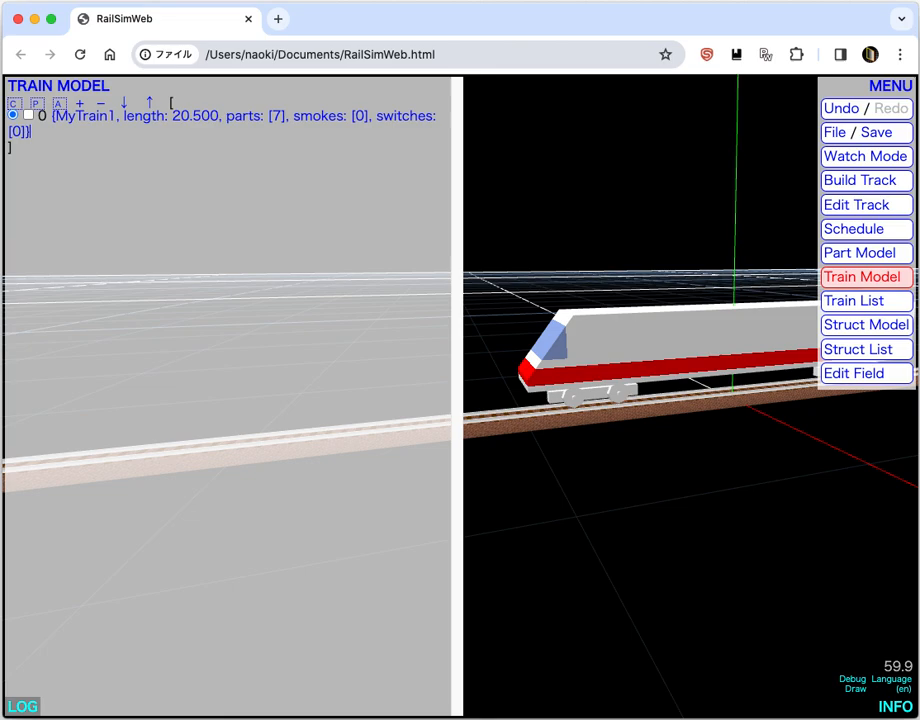
Remove both cars from the train and replace them with two MyTrain1 cars, flipping the second one
left_click(856, 301)
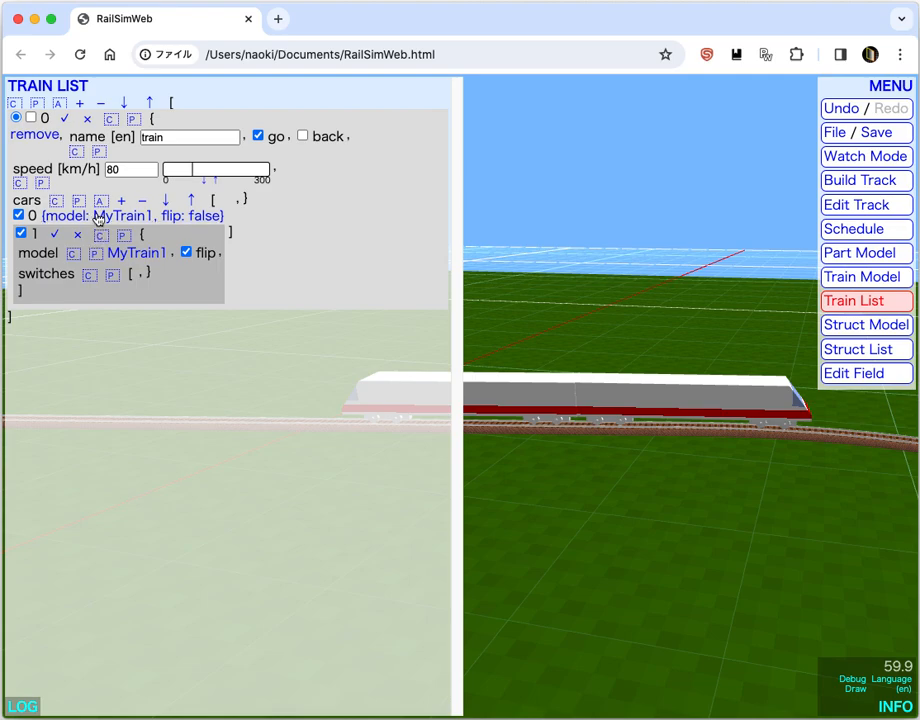
left_click(143, 201)
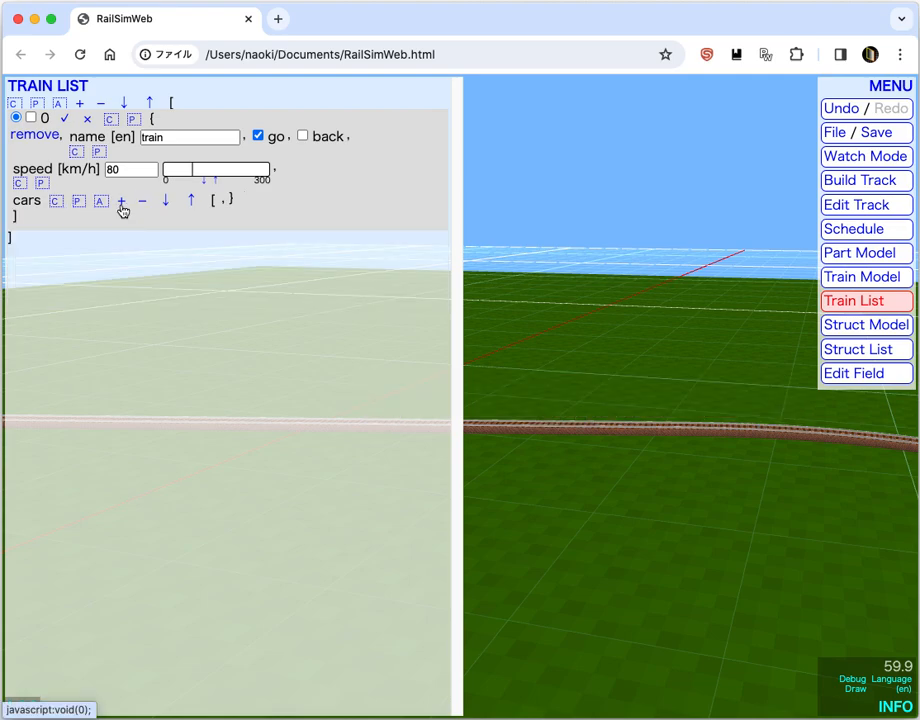
left_click(122, 201)
left_click(136, 232)
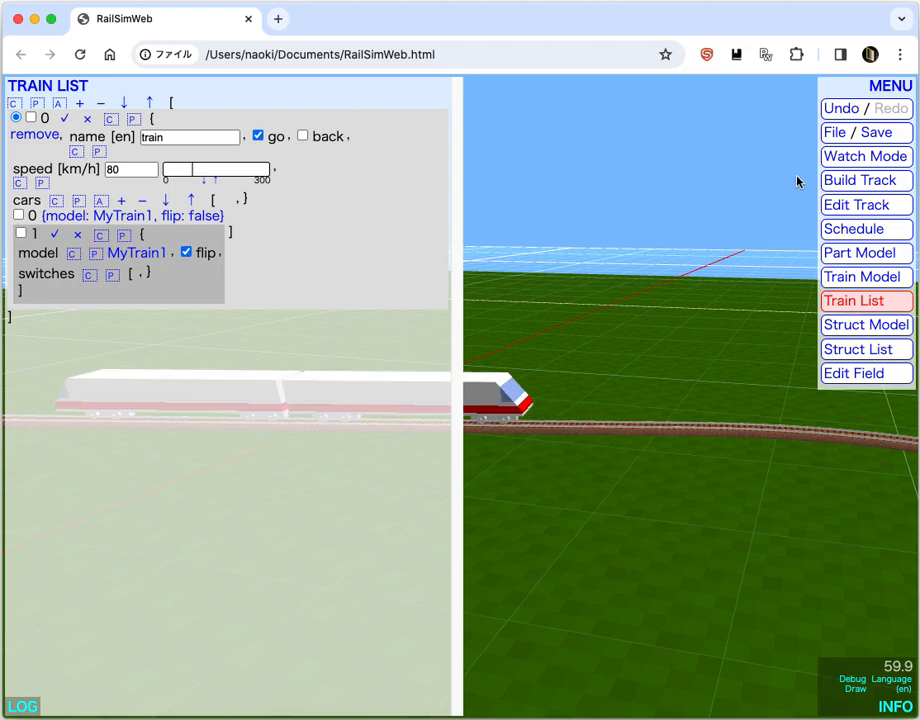
Inspect the gap between the rebuilt train's cars, resume the simulation and follow the train around the loop
left_click(845, 157)
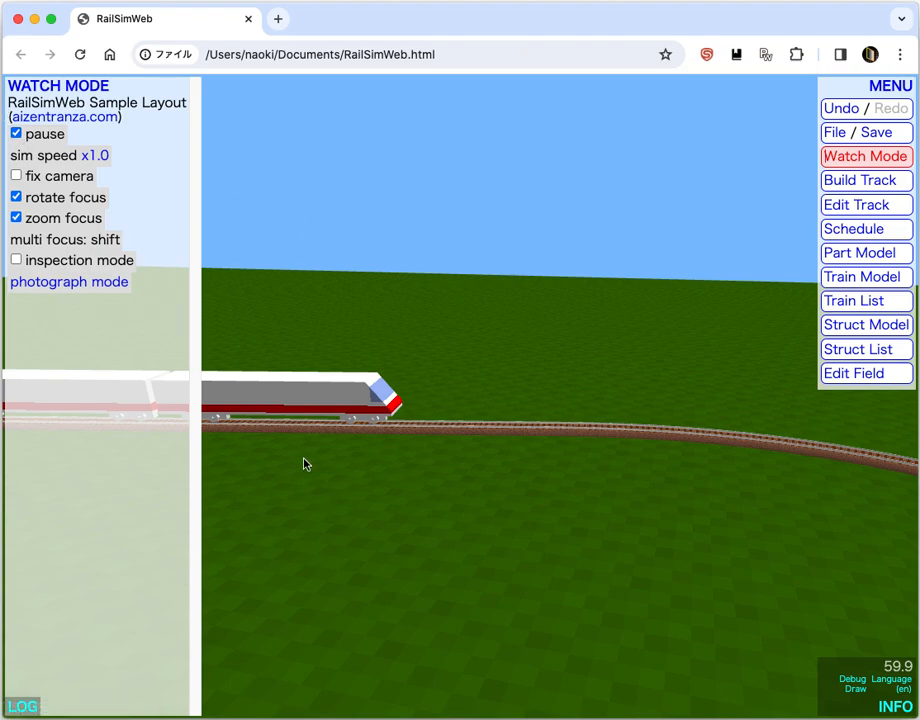
right_click_drag(487, 445, 789, 454)
scroll(538, 527, "up", 1)
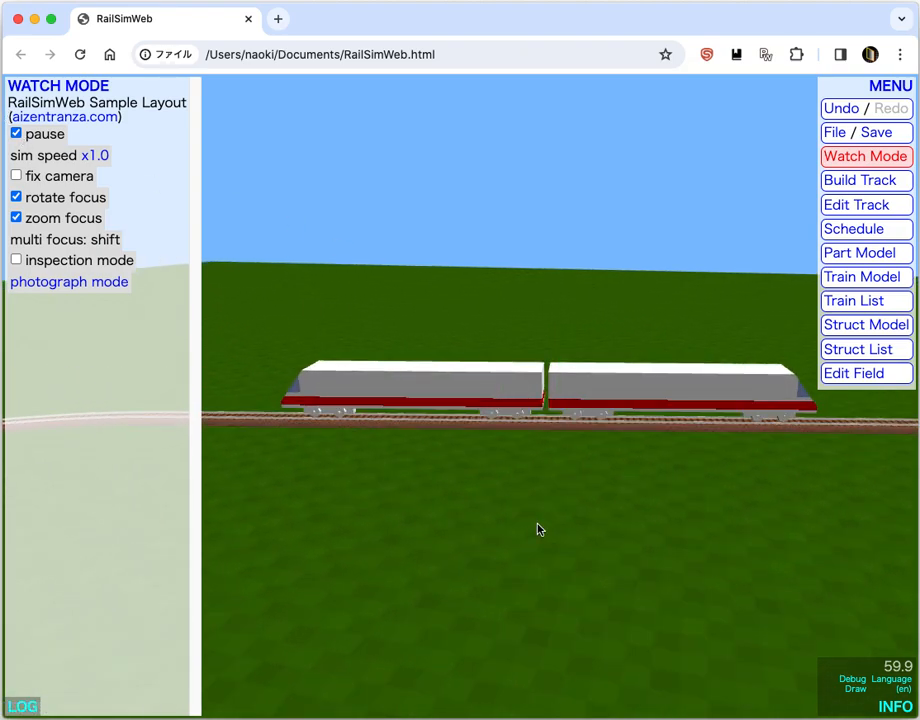
left_click_drag(538, 527, 614, 447)
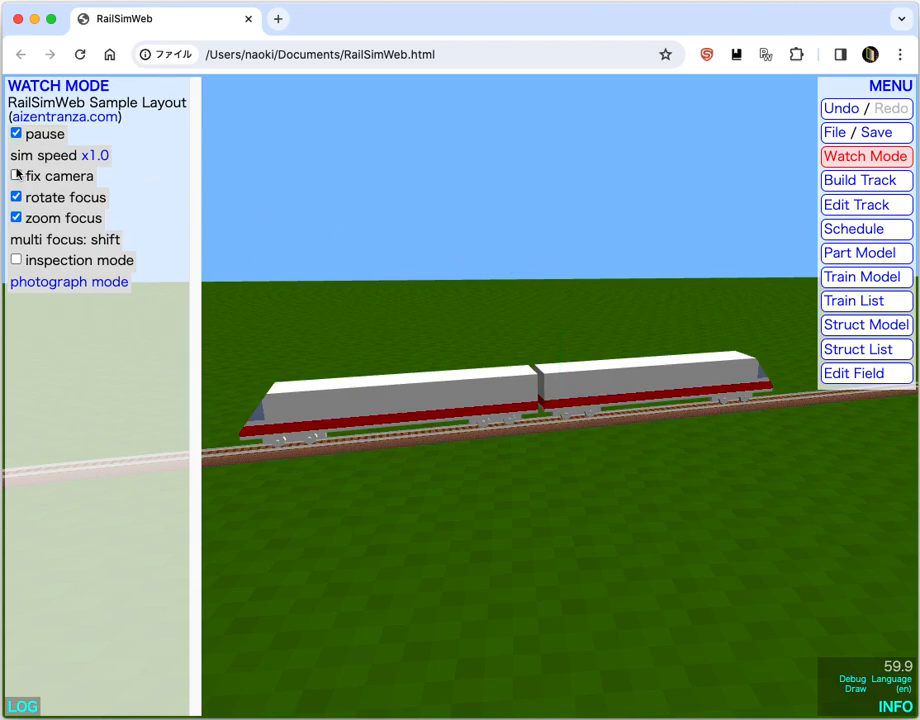
left_click(684, 394)
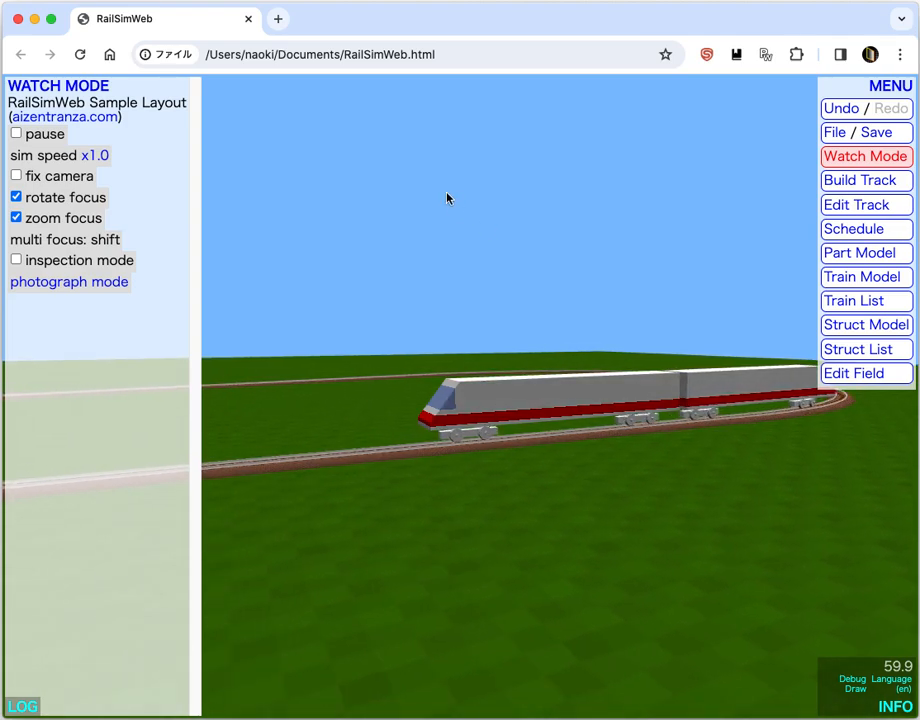
left_click_drag(446, 199, 494, 317)
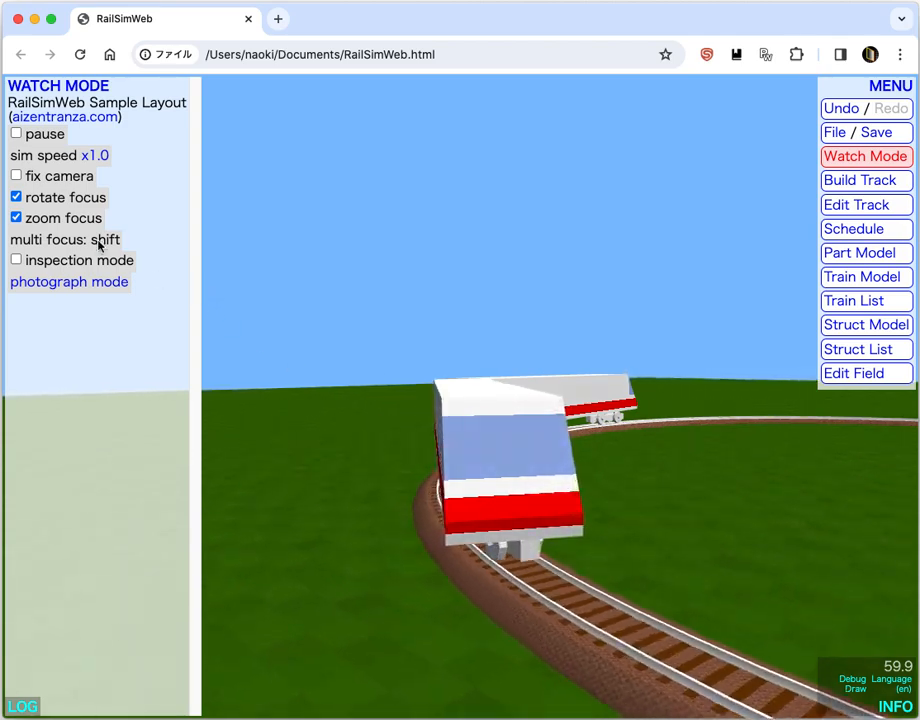
Fix the camera and watch the train pass in photograph mode
left_click(47, 183)
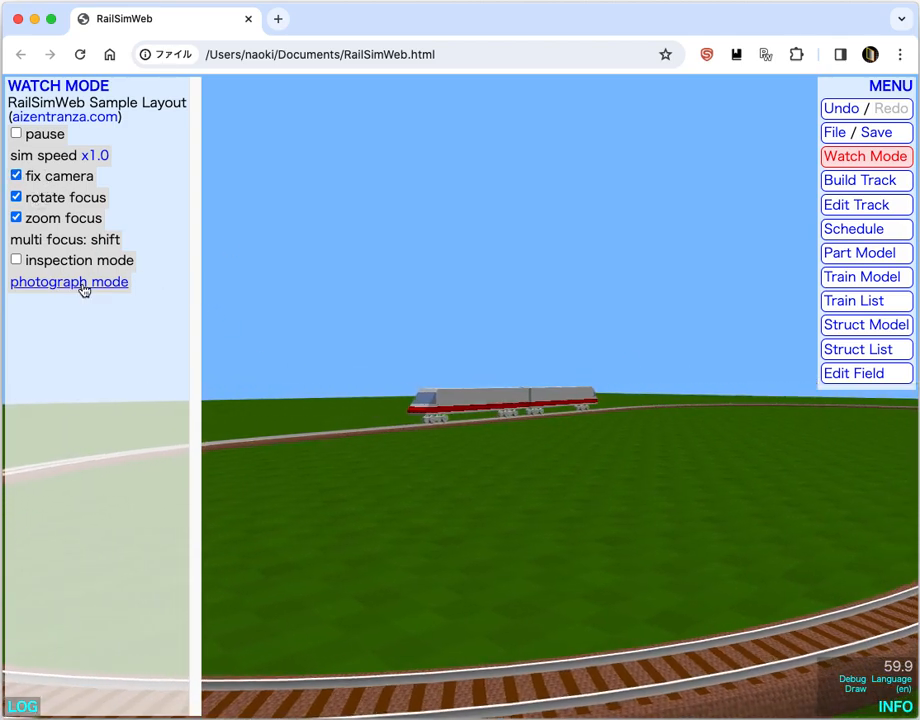
left_click(84, 286)
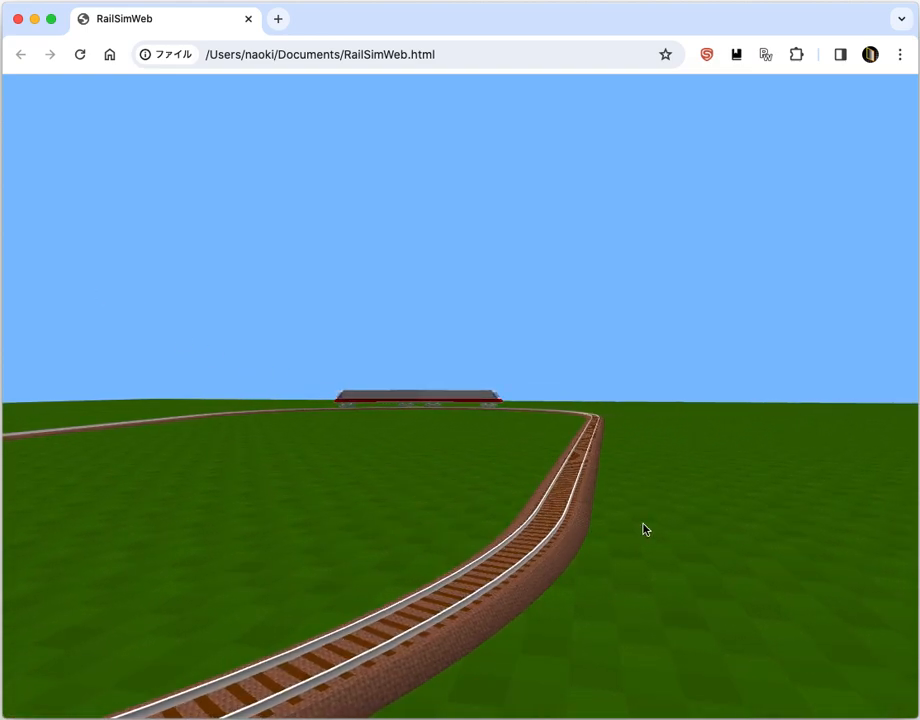
left_click_drag(302, 509, 507, 586)
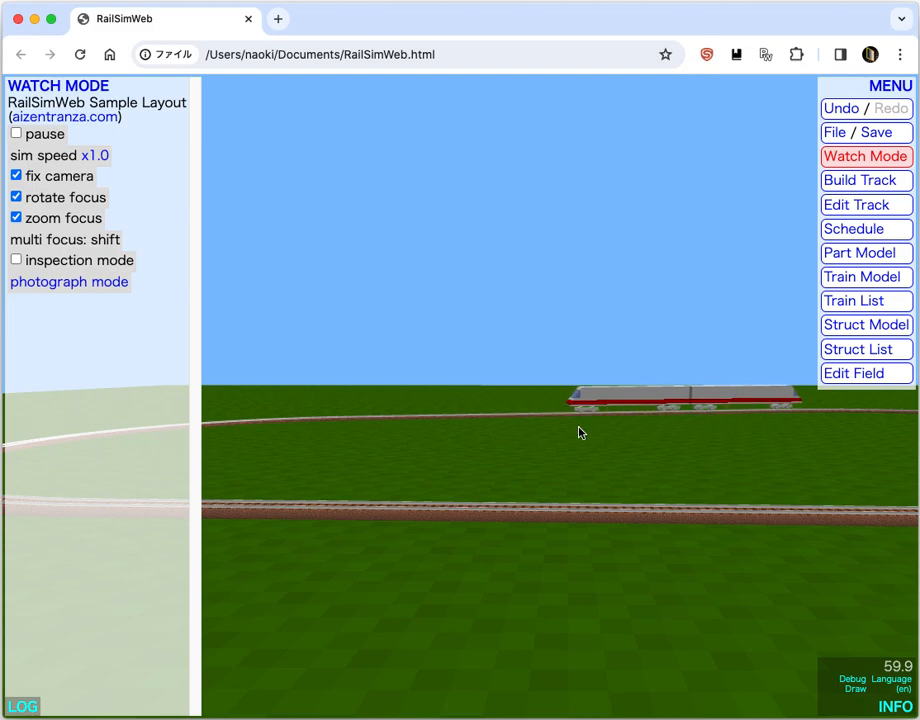
Save the layout with the finished two-car train to a file
left_click_drag(733, 419, 789, 336)
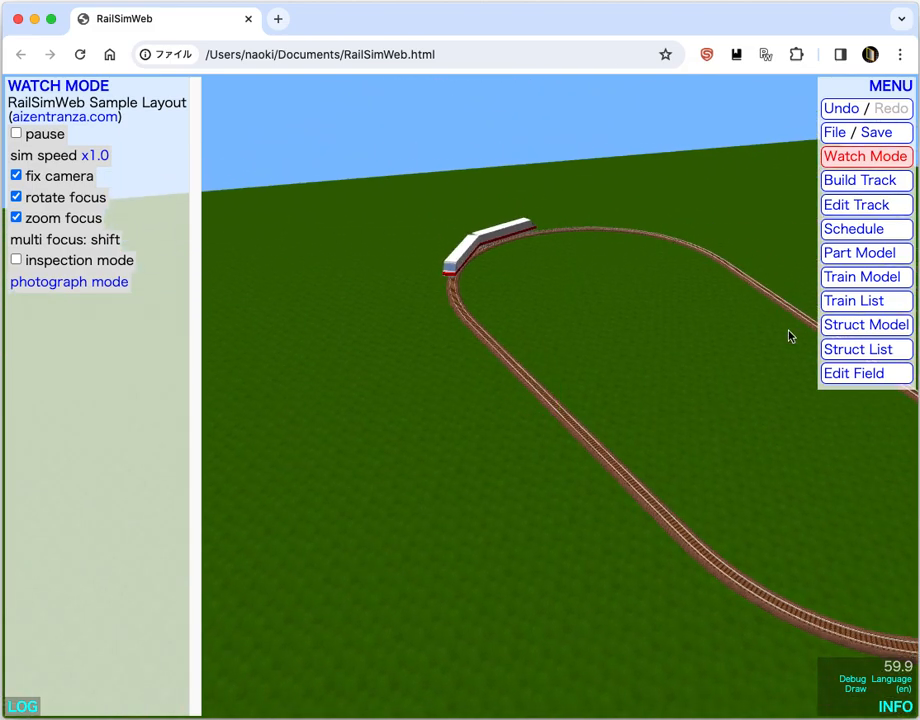
left_click(873, 133)
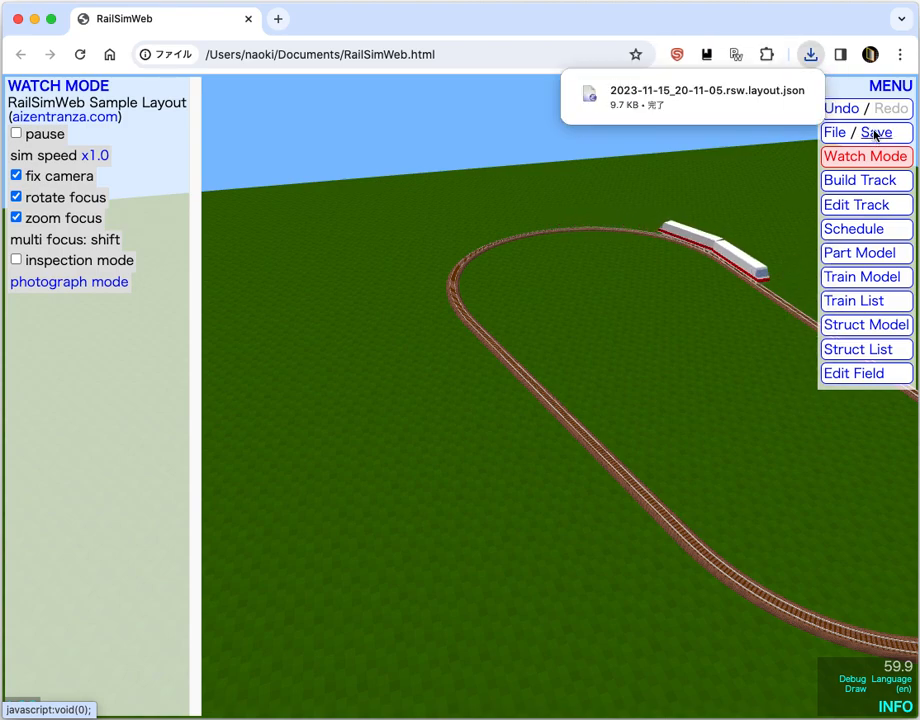